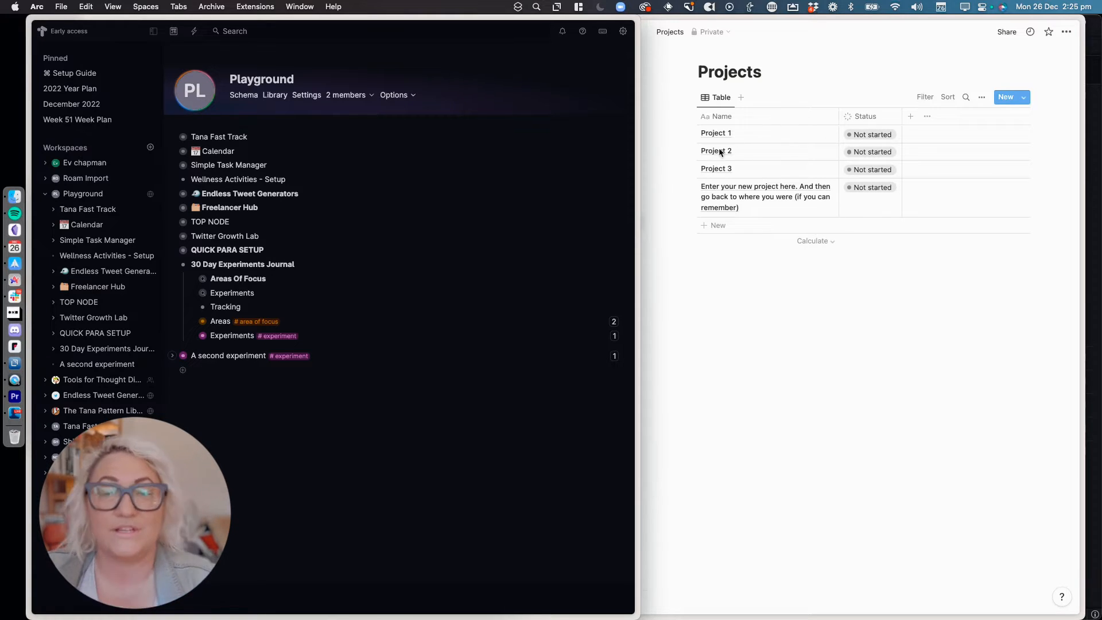
- Copy the "Enter your new project here..." text from the Notion Projects table into a new node in Tana's Playground workspace
{"action": "left_click", "coordinate": [758, 193]}
{"action": "left_click", "coordinate": [742, 201]}
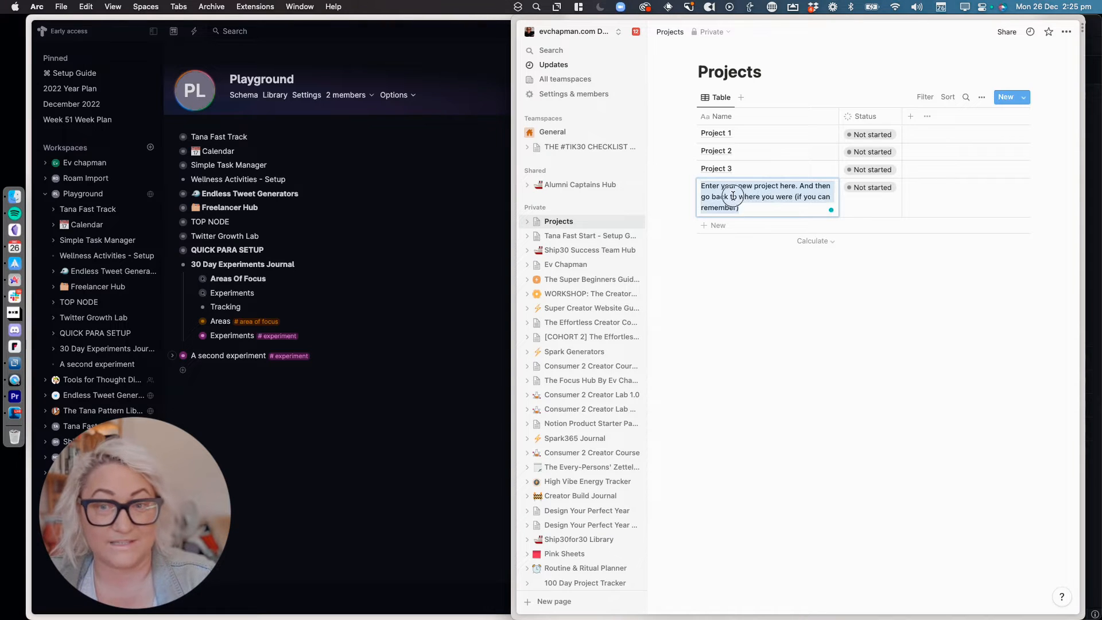
{"action": "triple_click", "coordinate": [731, 196]}
{"action": "key", "text": "super+c"}
{"action": "left_click", "coordinate": [252, 390]}
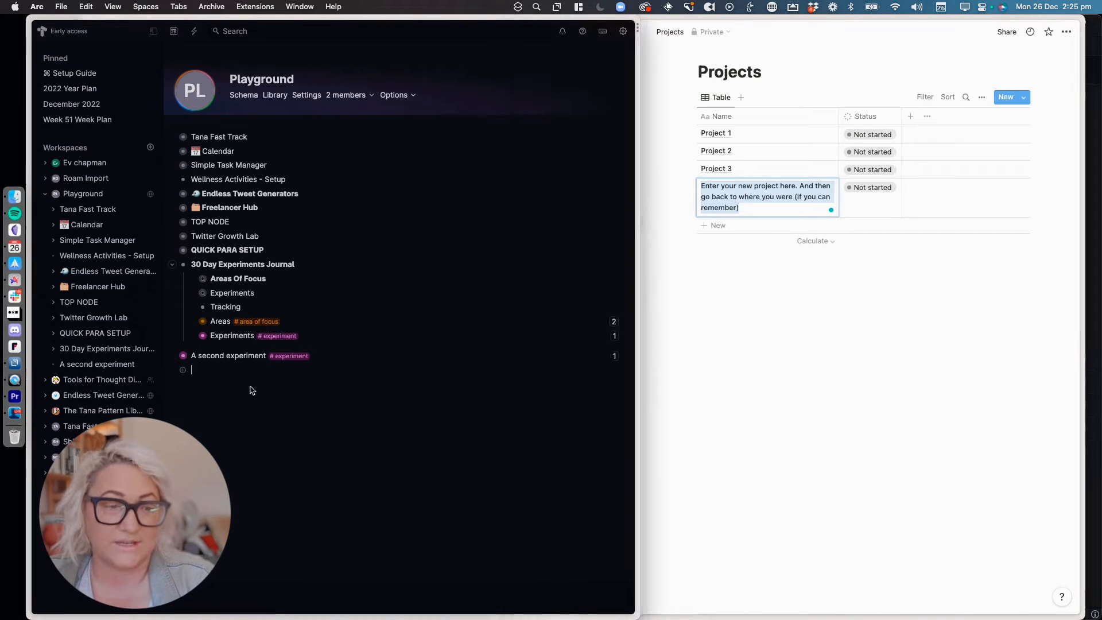
{"action": "key", "text": "super+v"}
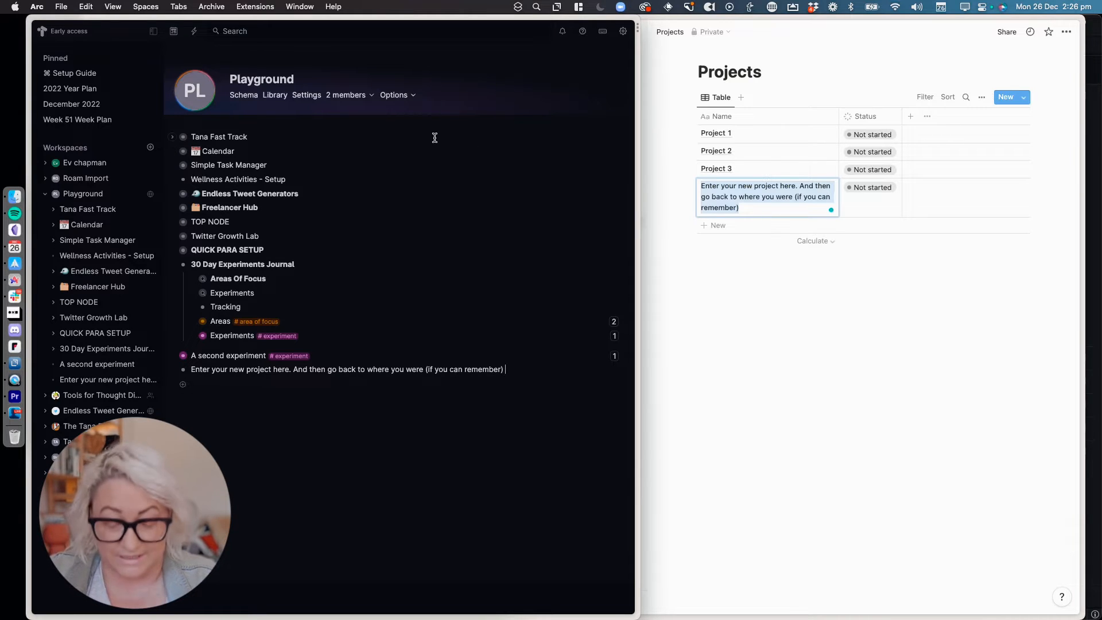
- Create a new supertag named "projects" and apply it to the pasted project node
{"action": "type", "text": "#proj"}
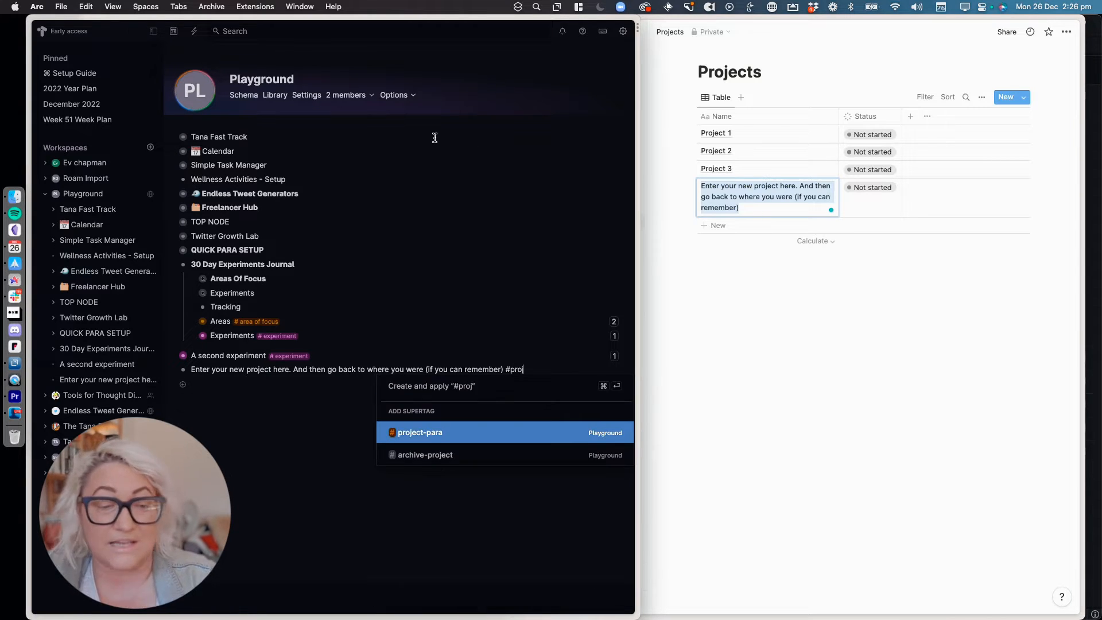
{"action": "key", "text": "Down"}
{"action": "type", "text": "ects"}
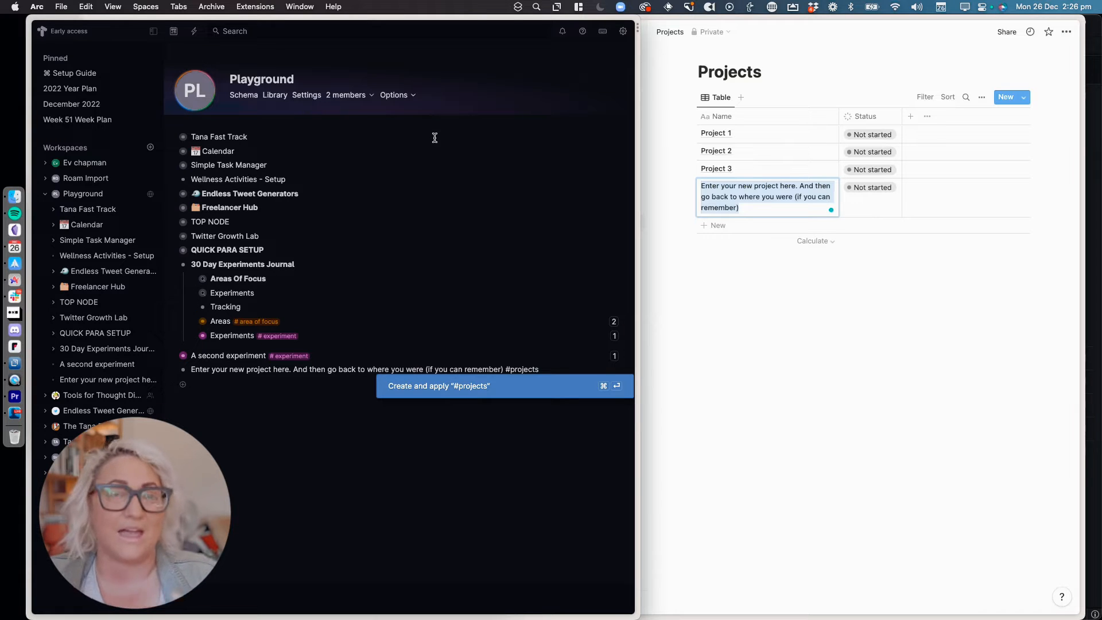
{"action": "left_click", "coordinate": [526, 383]}
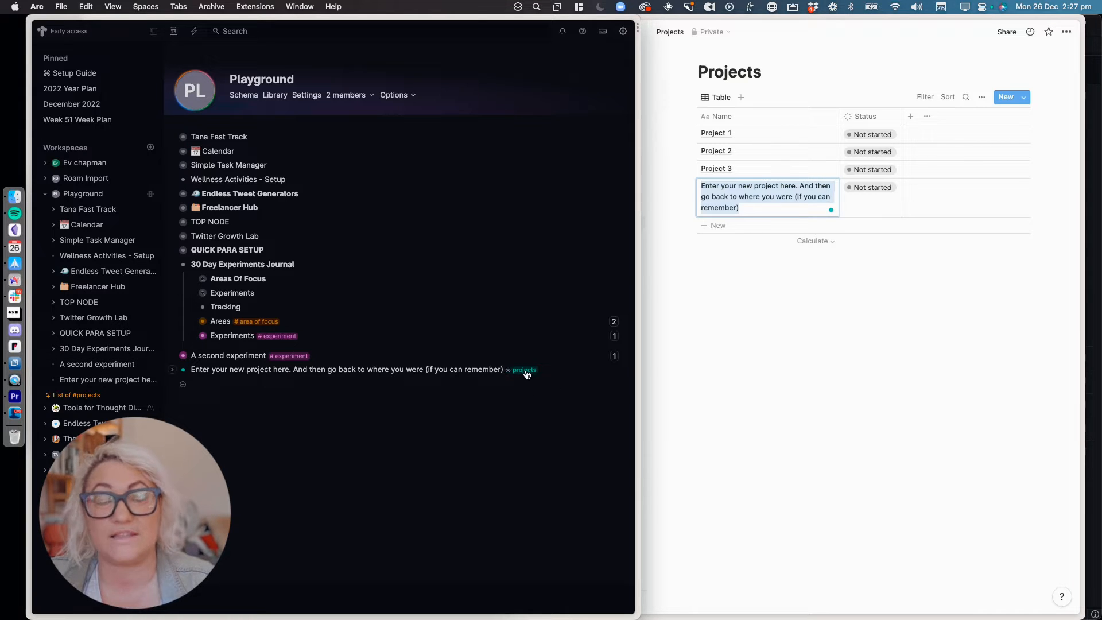
- Open the projects supertag's configuration and compare its empty template with the Status column in the Notion table
{"action": "mouse_move", "coordinate": [526, 374]}
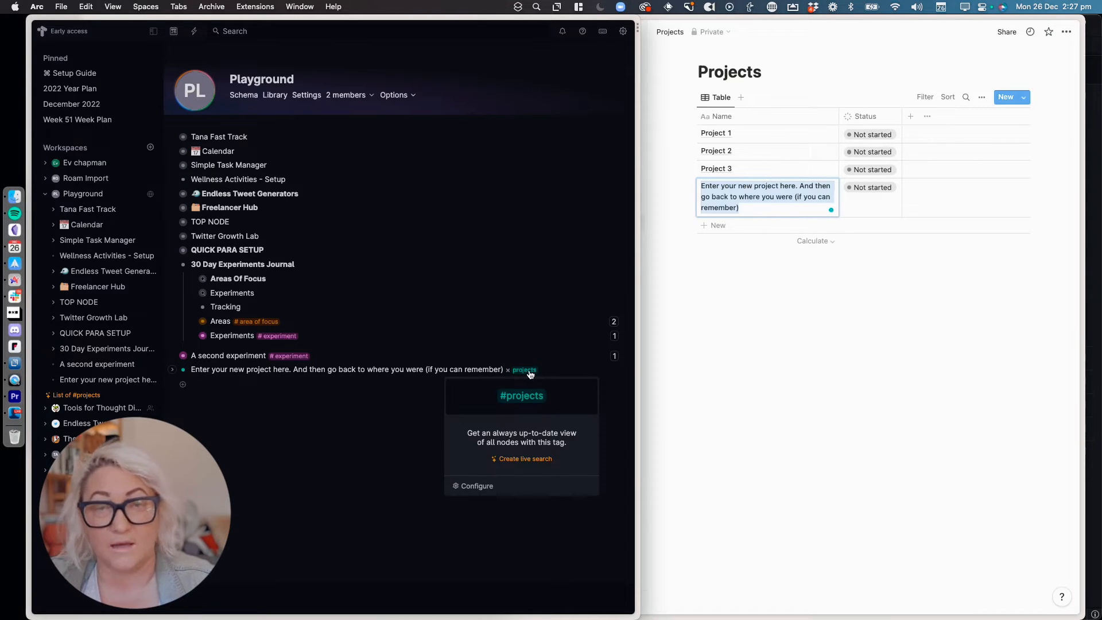
{"action": "left_click", "coordinate": [475, 488]}
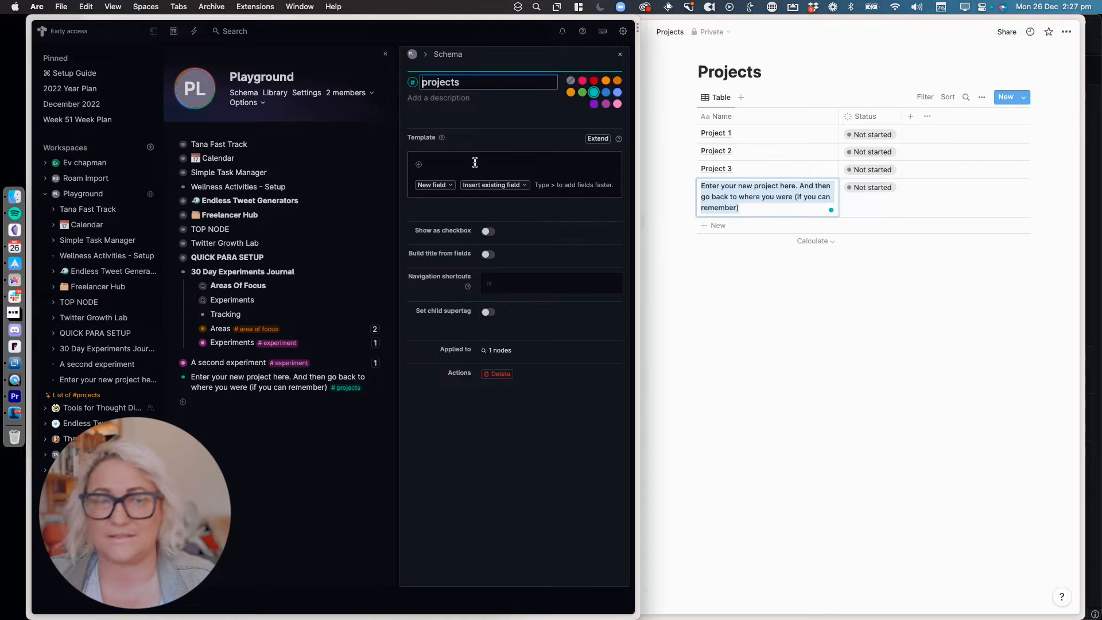
{"action": "left_click", "coordinate": [451, 163]}
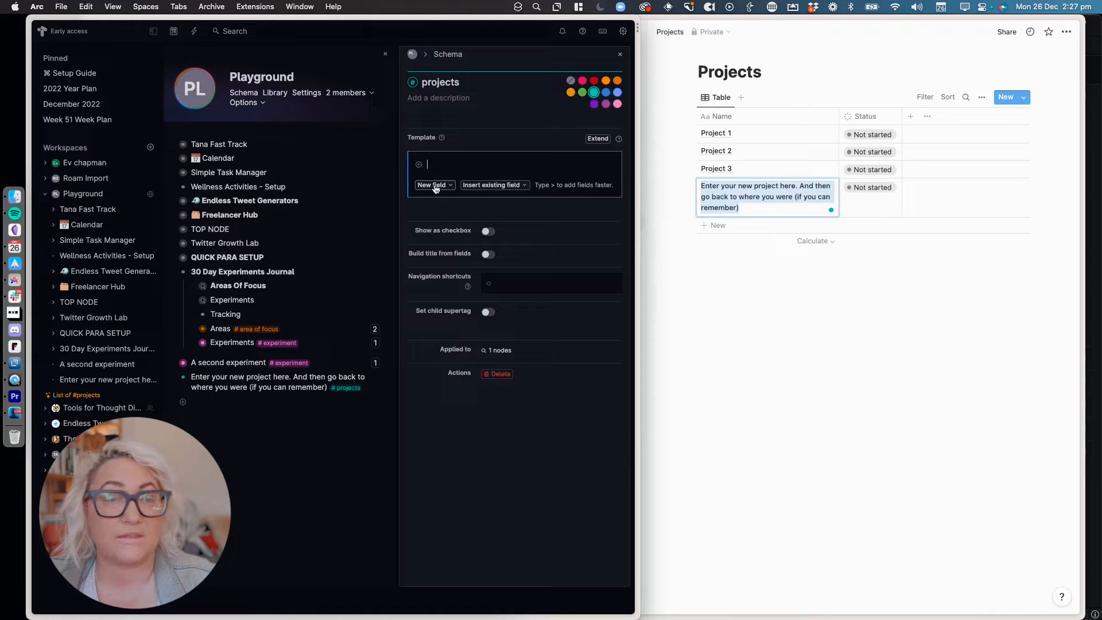
{"action": "key", "text": "super+backslash"}
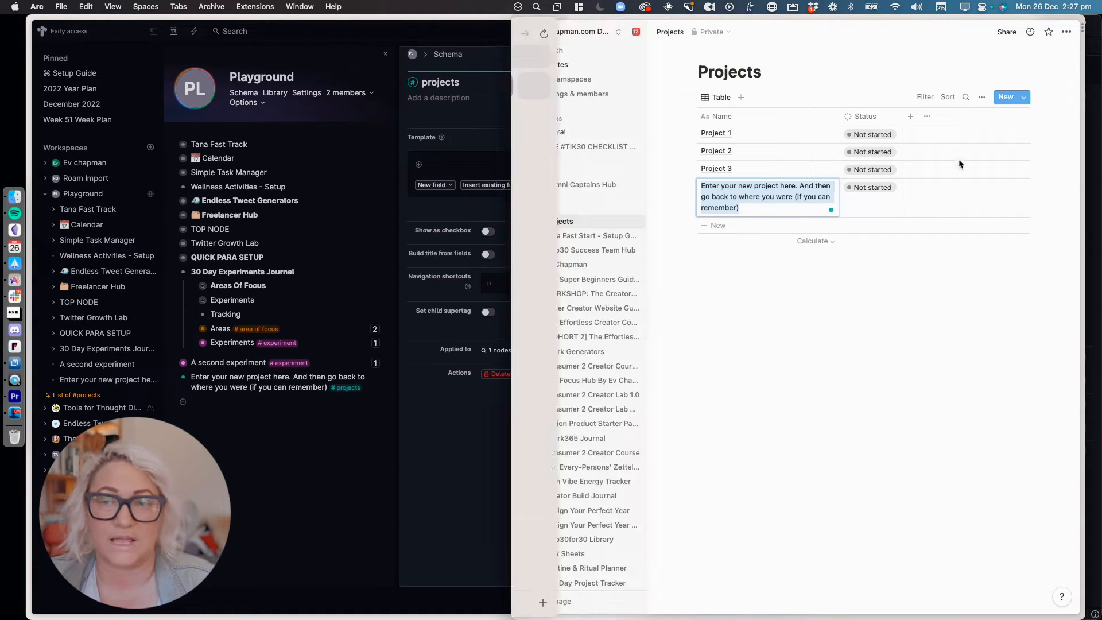
{"action": "left_click", "coordinate": [870, 134]}
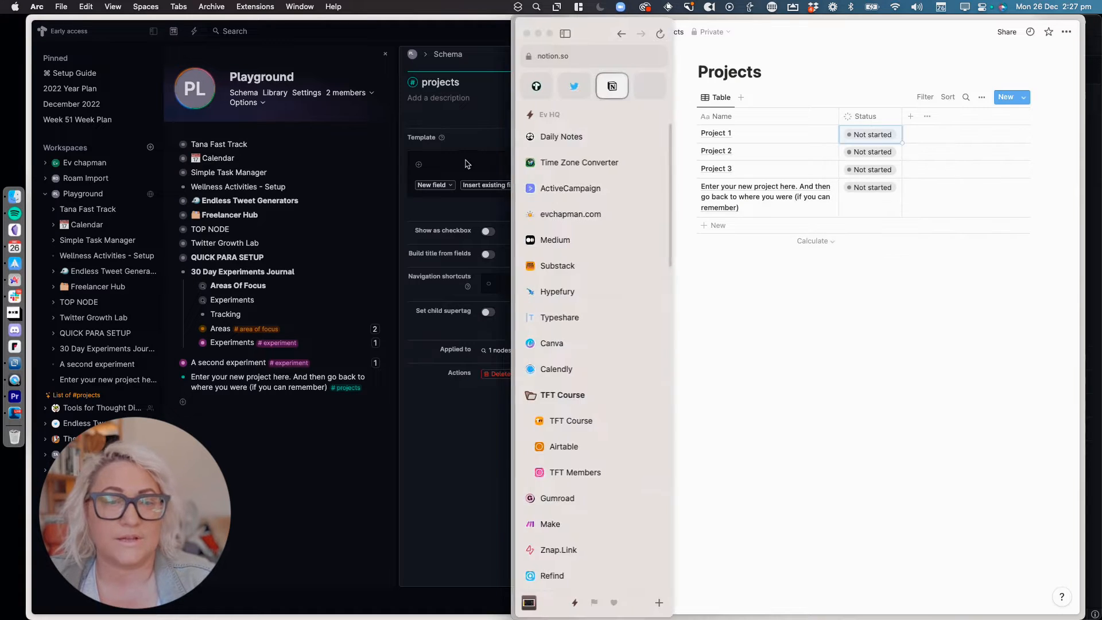
{"action": "left_click", "coordinate": [432, 167]}
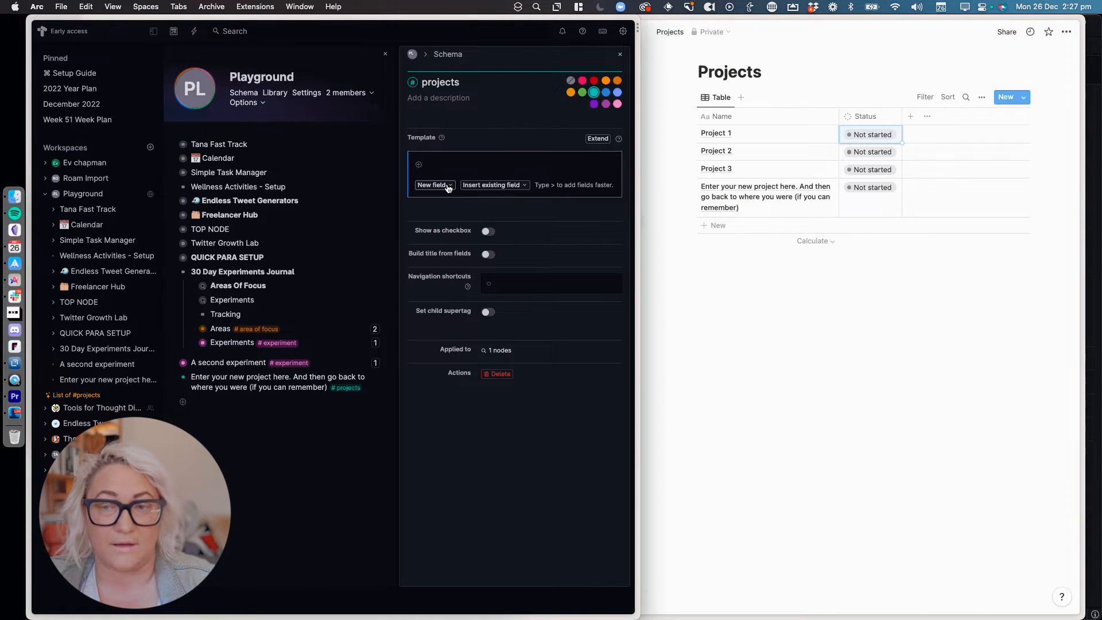
- Add a new Options field named "Status" to the projects supertag template, creating it fresh instead of reusing an existing one
{"action": "left_click", "coordinate": [450, 186]}
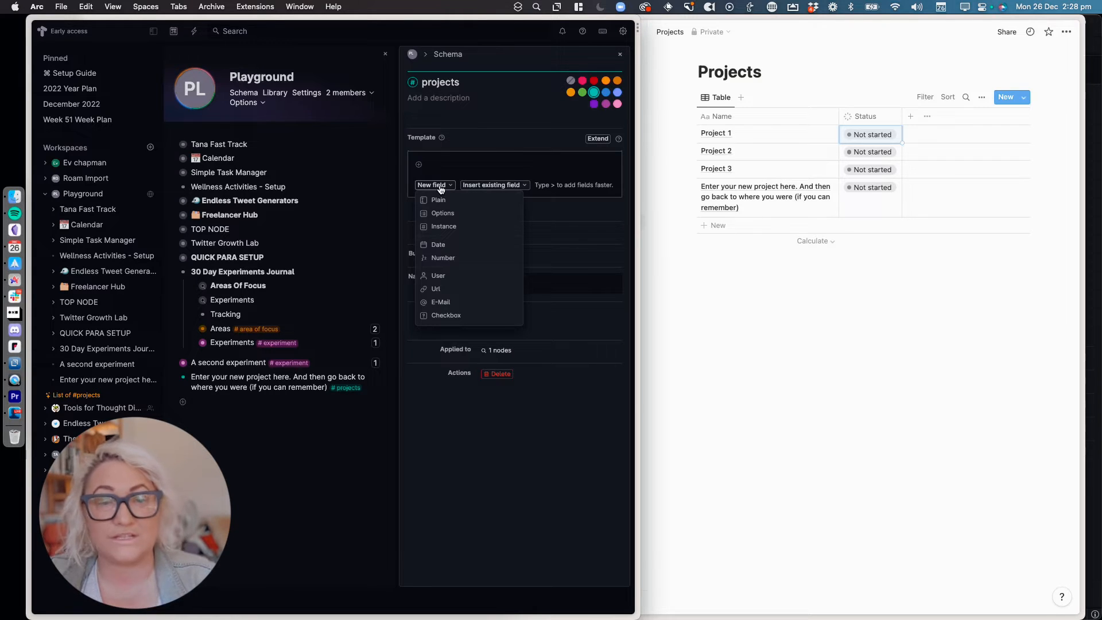
{"action": "left_click", "coordinate": [449, 214]}
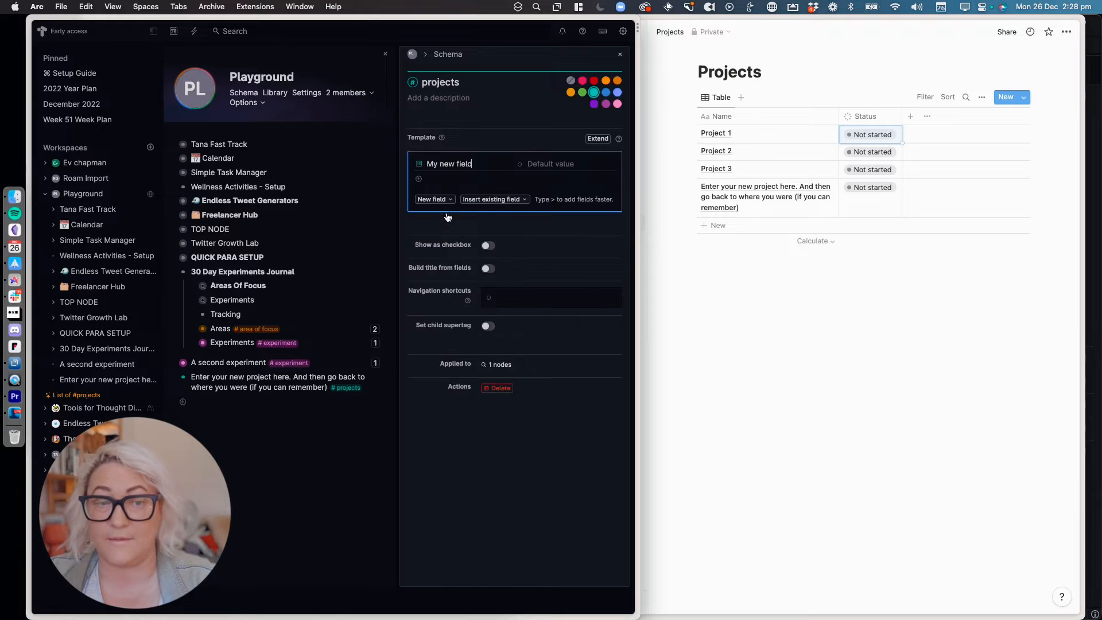
{"action": "triple_click", "coordinate": [443, 165]}
{"action": "type", "text": "Status"}
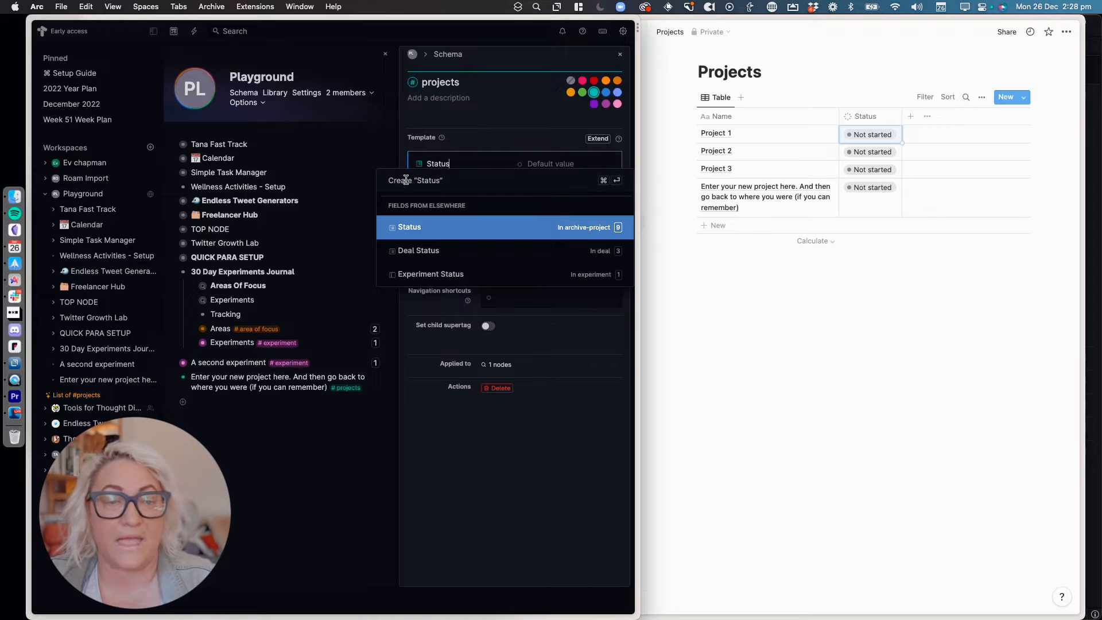
{"action": "left_click", "coordinate": [426, 182]}
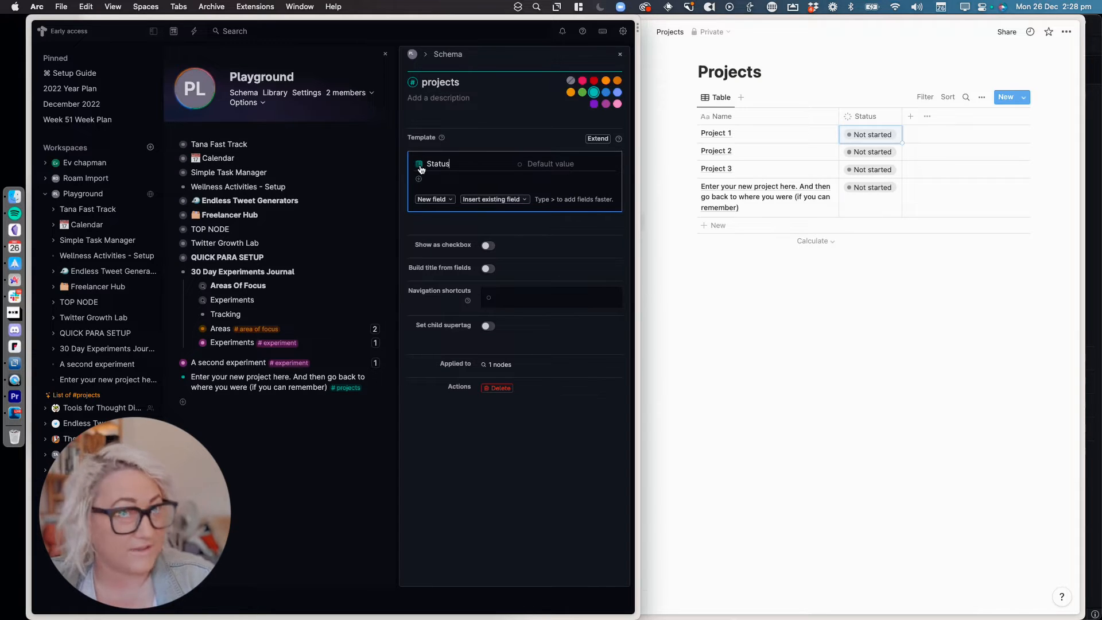
- Give the Status field the pre-determined options "Not Started", "In Progress" and "Complete", and close its configuration
{"action": "mouse_move", "coordinate": [419, 168]}
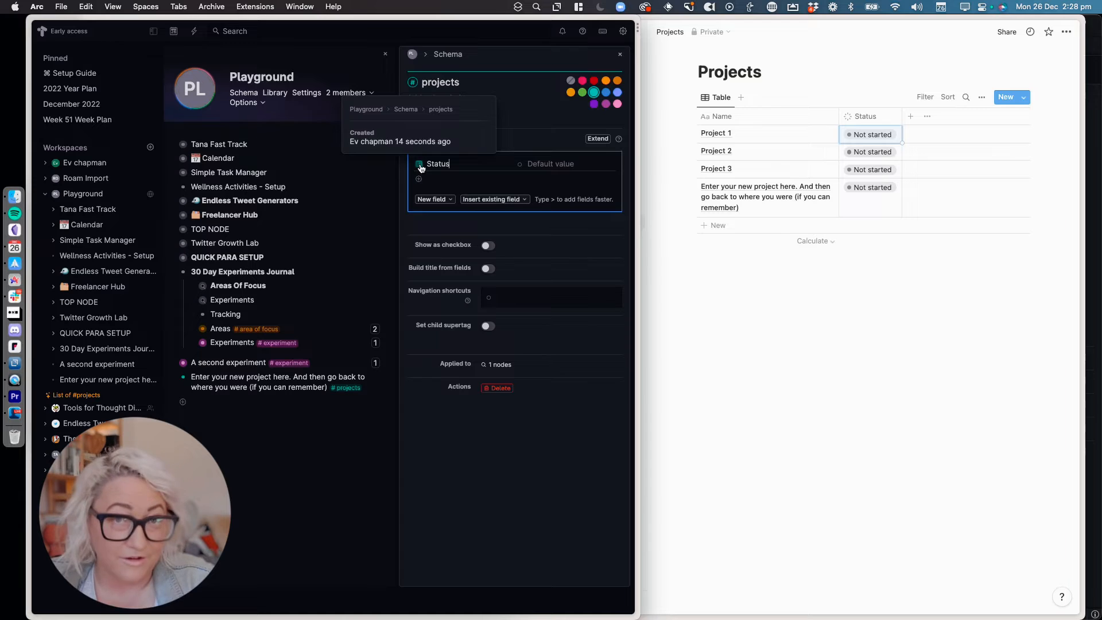
{"action": "left_click", "coordinate": [419, 167]}
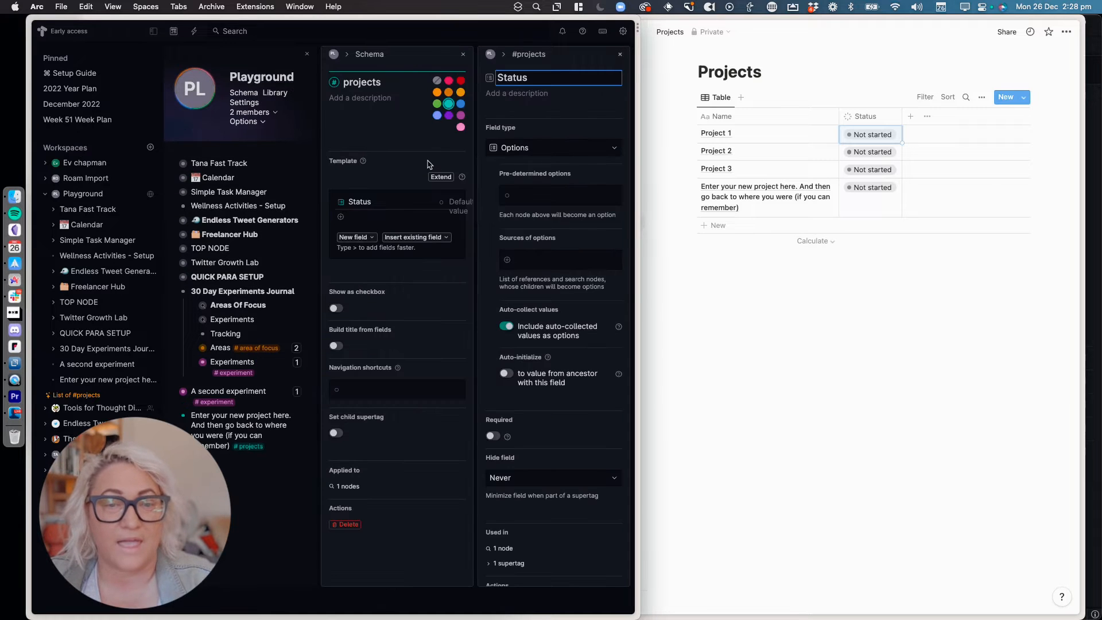
{"action": "left_click", "coordinate": [533, 196]}
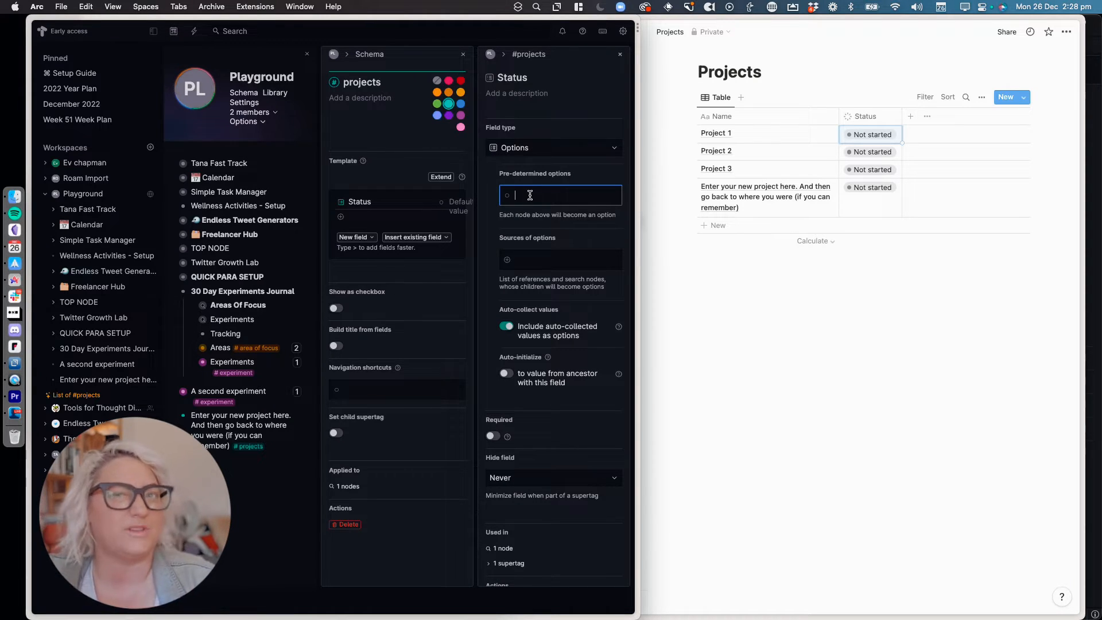
{"action": "type", "text": "Not started"}
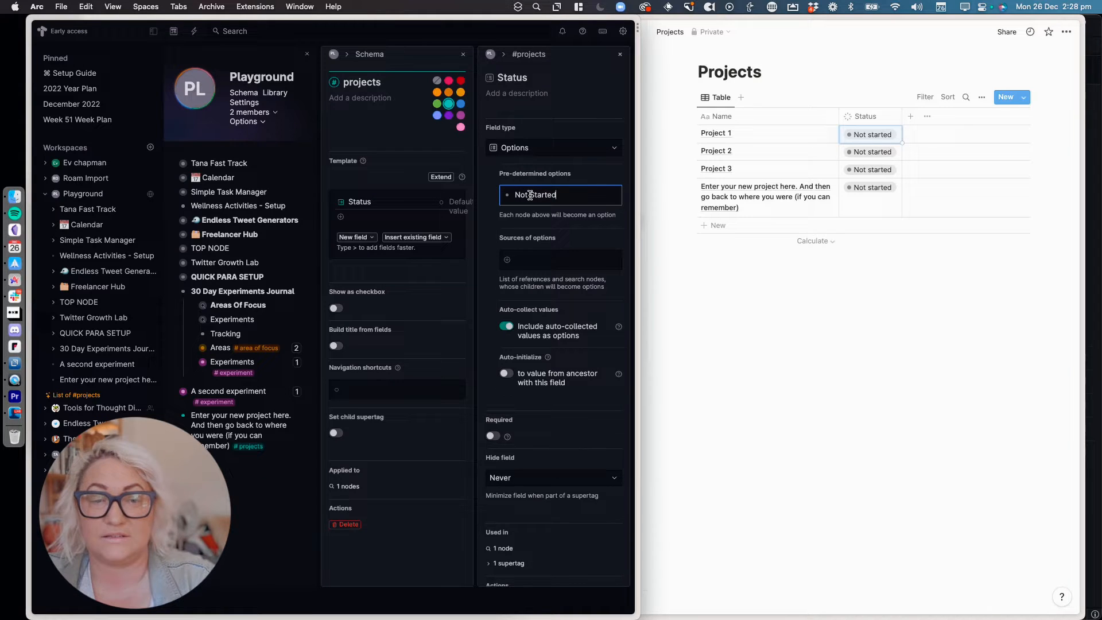
{"action": "key", "text": "Return"}
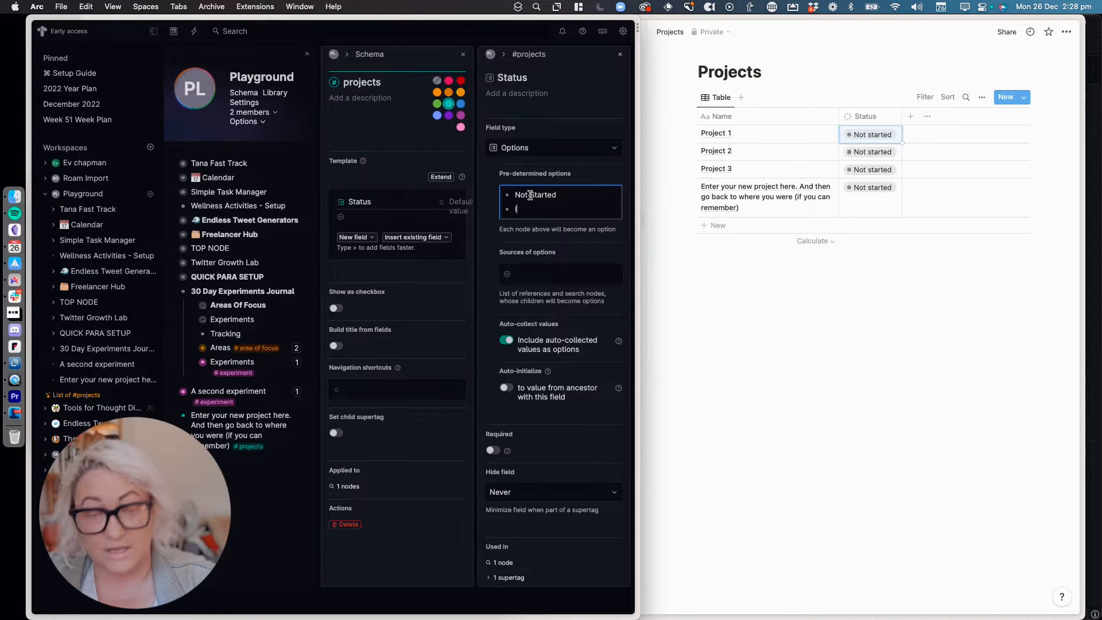
{"action": "type", "text": "In Progress"}
{"action": "key", "text": "Return"}
{"action": "type", "text": "C"}
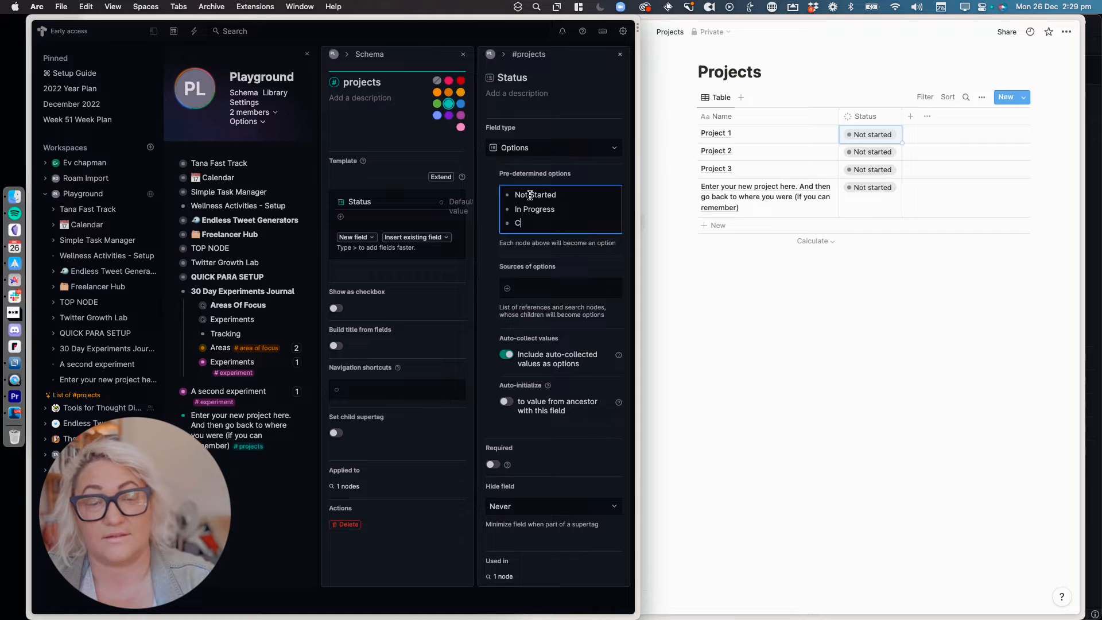
{"action": "type", "text": "omplete"}
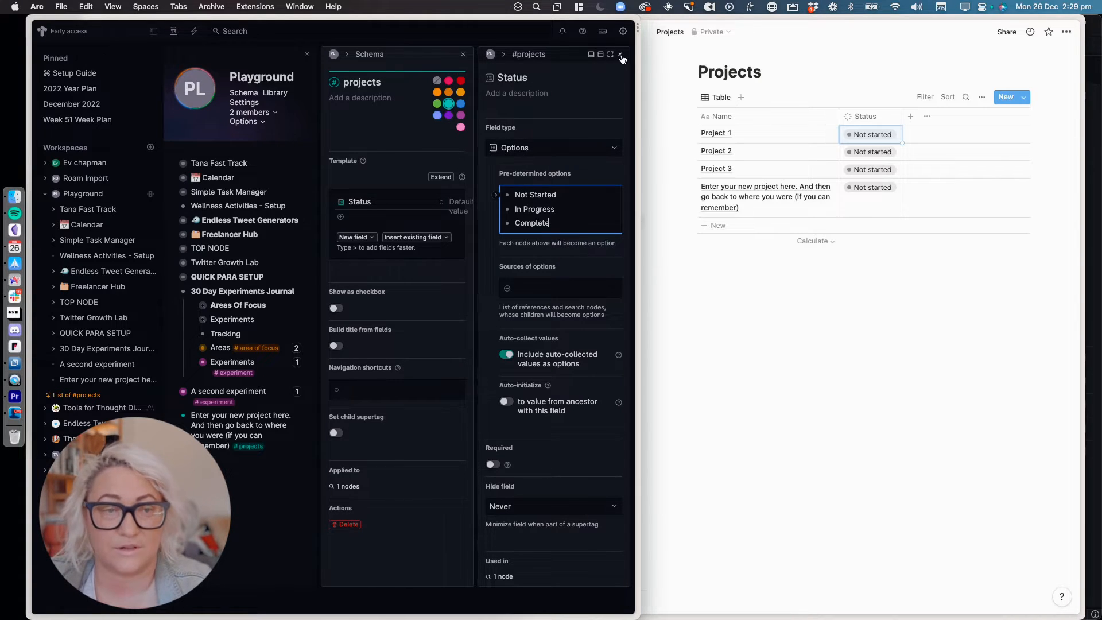
{"action": "left_click", "coordinate": [621, 55]}
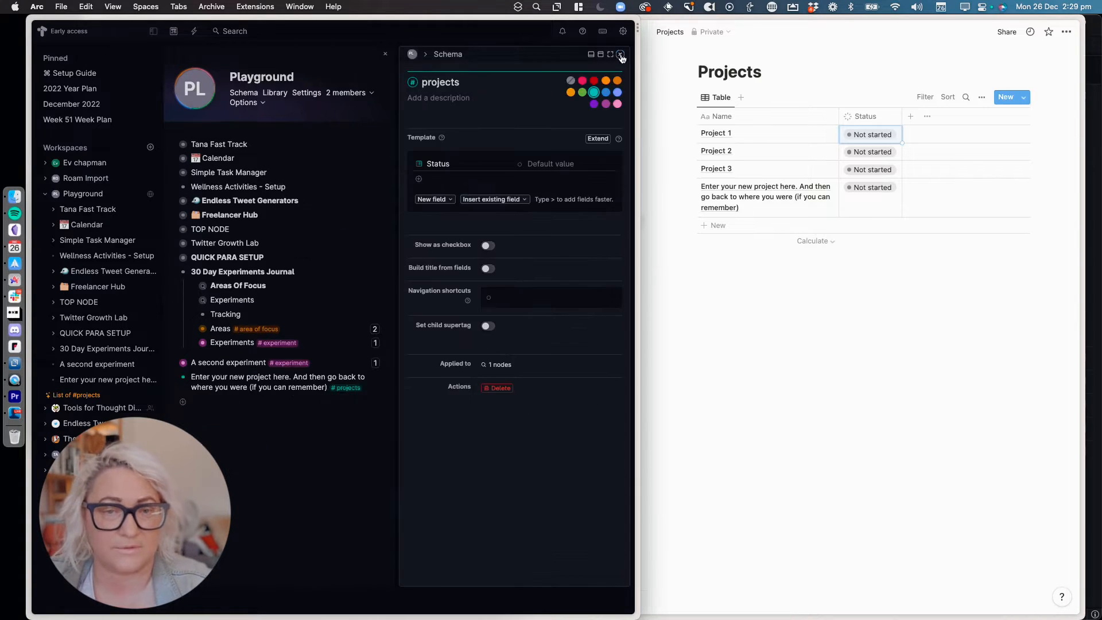
- Expand the tagged project node and look at the choices offered by its Status field, without picking one
{"action": "left_click", "coordinate": [171, 378]}
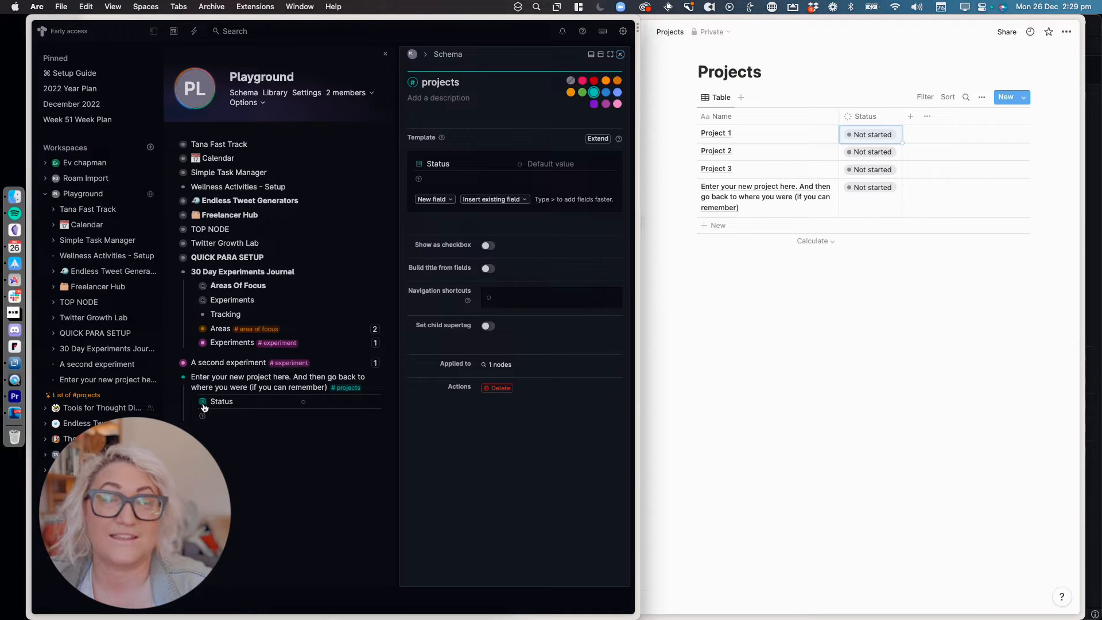
{"action": "left_click", "coordinate": [374, 403]}
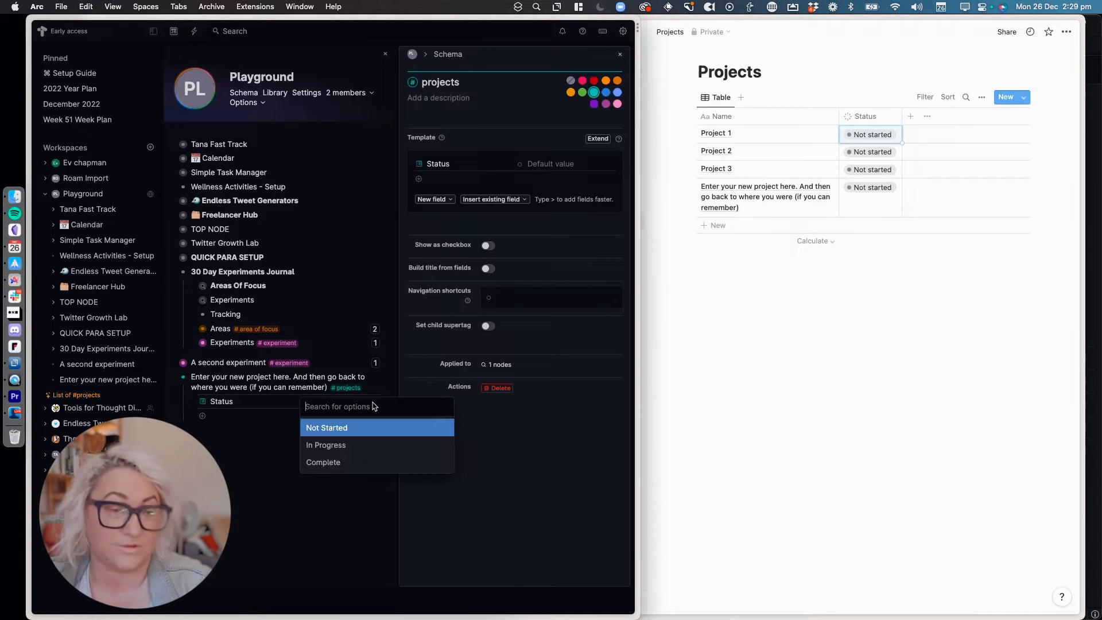
{"action": "left_click", "coordinate": [384, 386]}
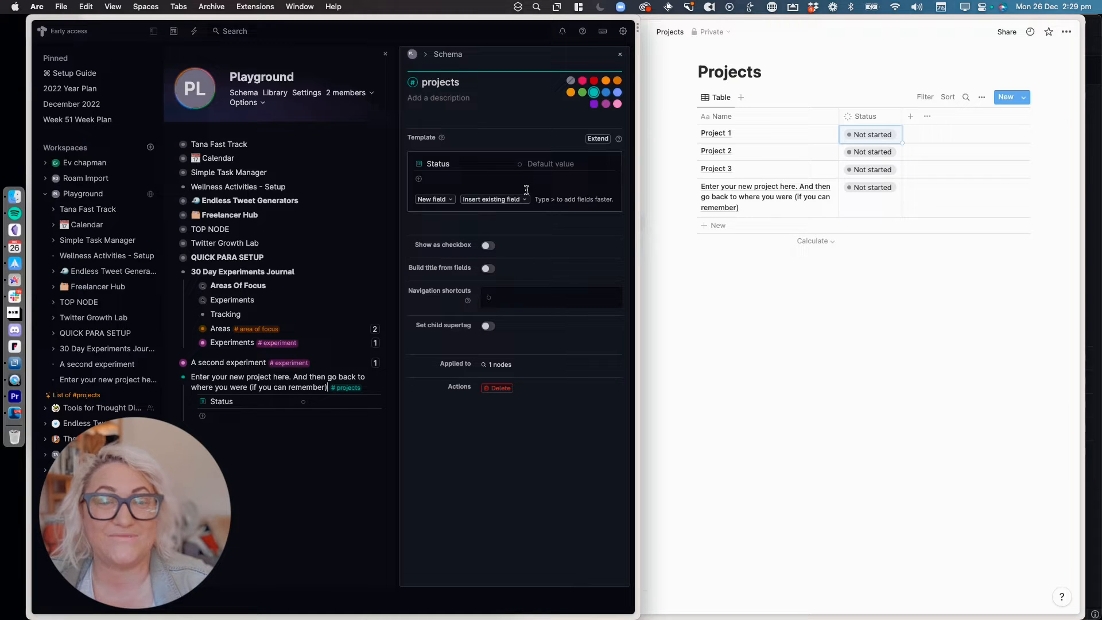
- Set the default value of the Status field in the projects template to "Not Started"
{"action": "left_click", "coordinate": [548, 164]}
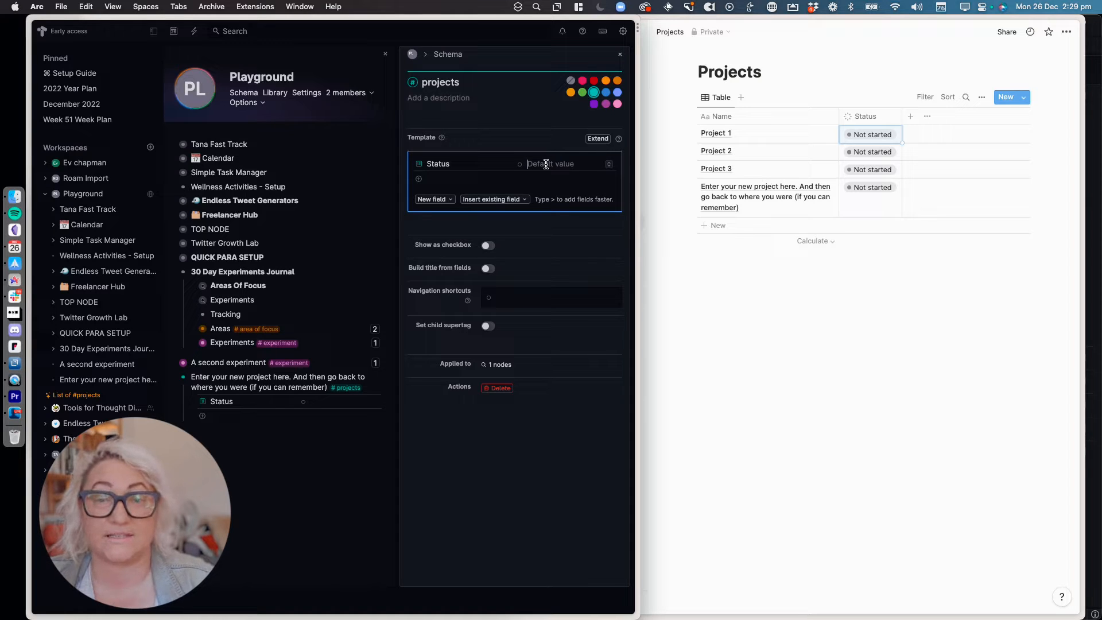
{"action": "left_click", "coordinate": [608, 164]}
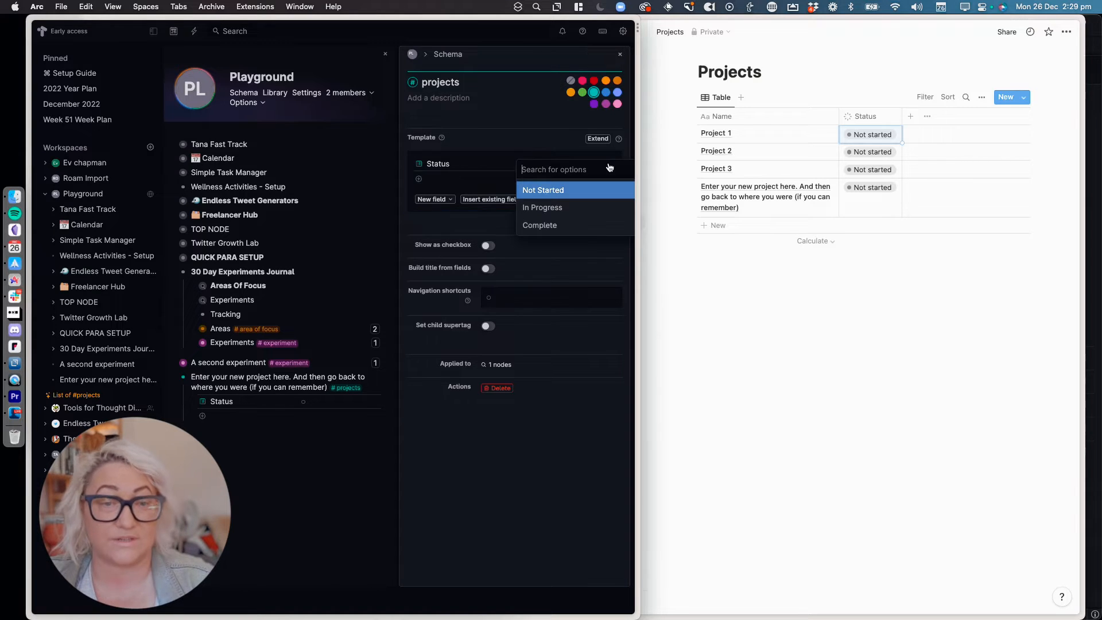
{"action": "left_click", "coordinate": [558, 191]}
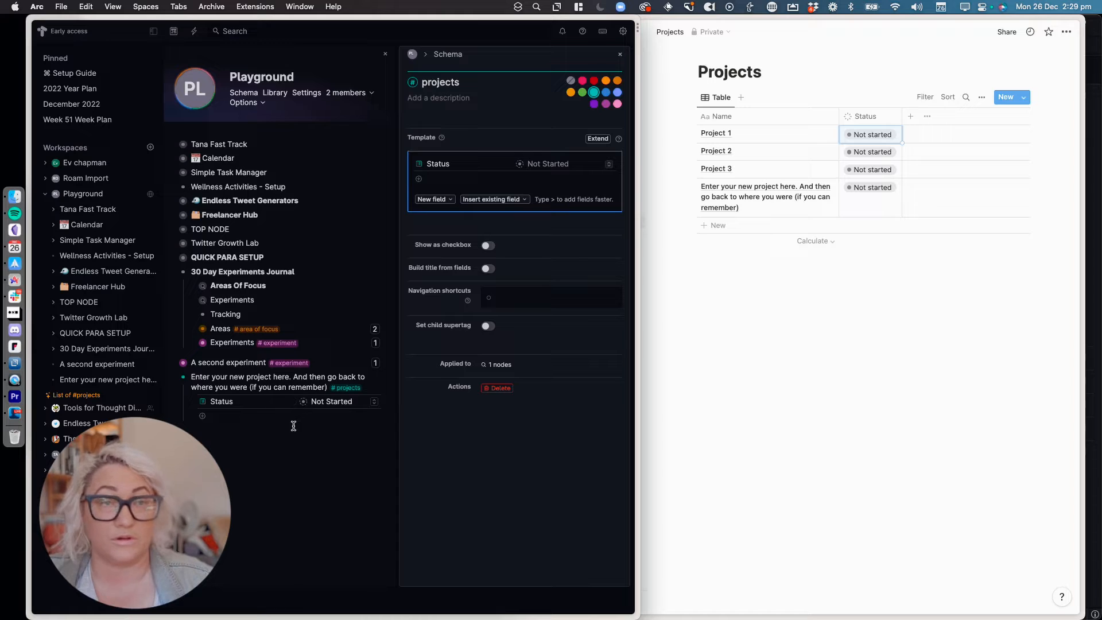
- Add a new node named "Project 3" below the first project and apply the projects supertag to it
{"action": "left_click", "coordinate": [215, 435]}
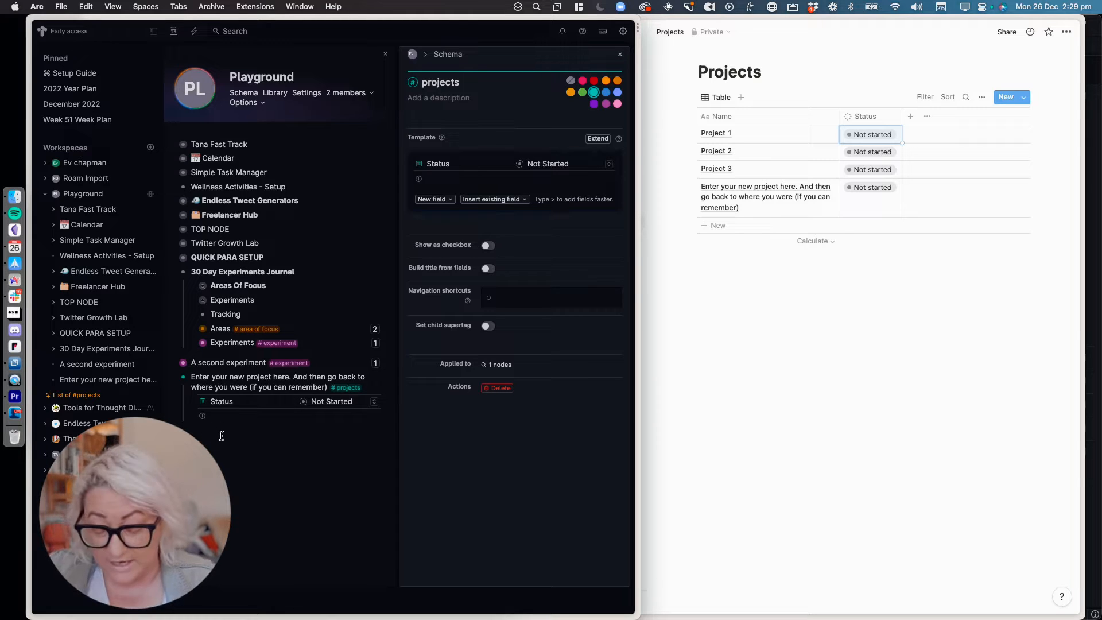
{"action": "type", "text": "Project"}
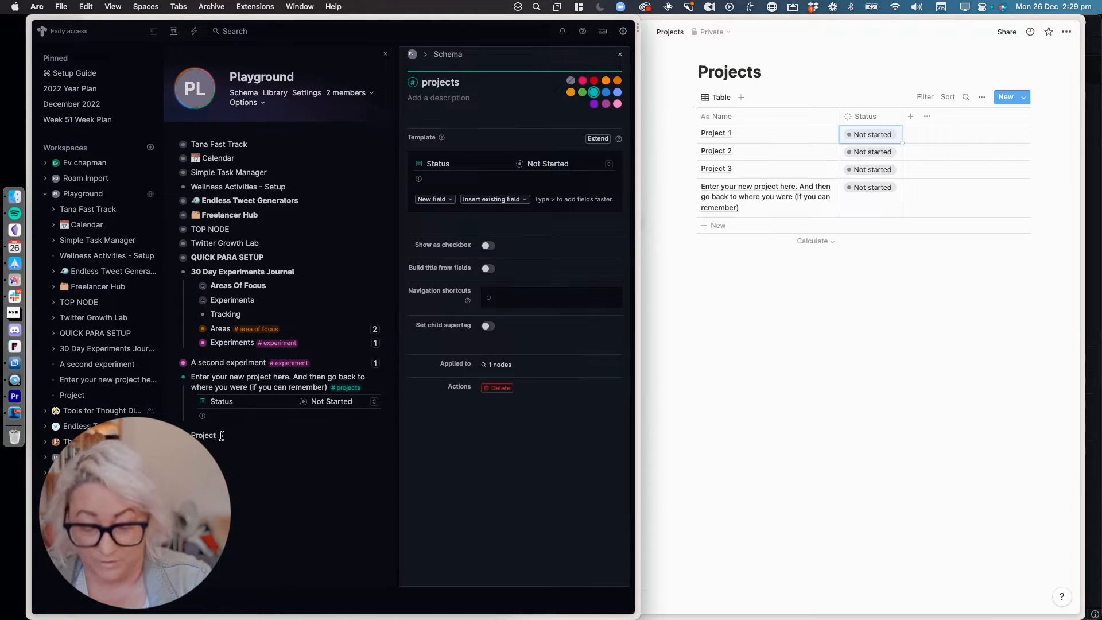
{"action": "type", "text": " 3 #proj"}
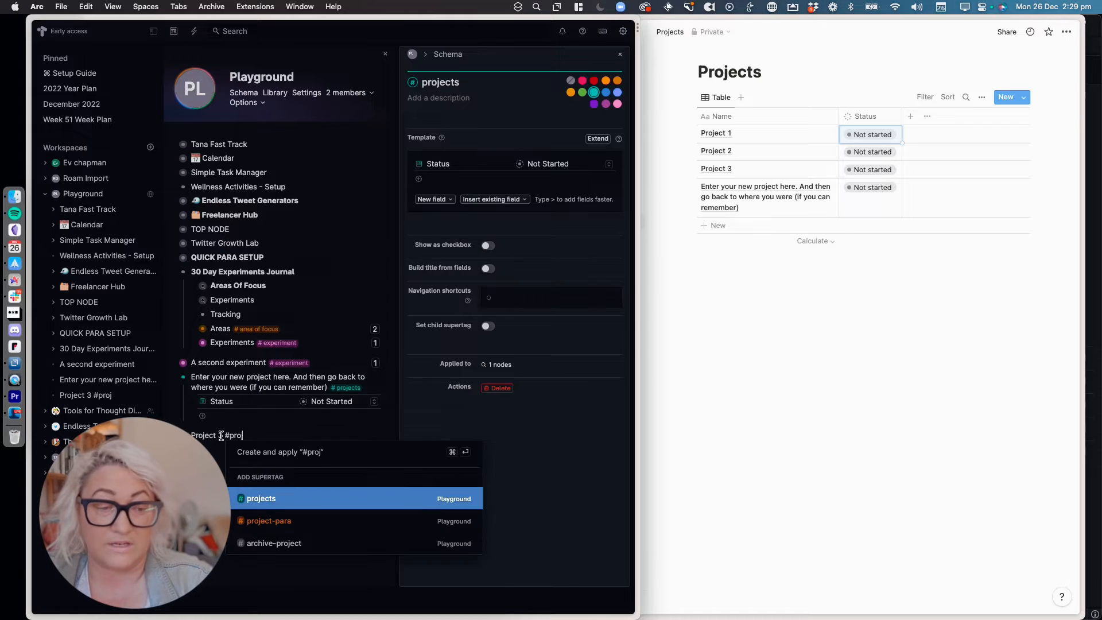
{"action": "key", "text": "Return"}
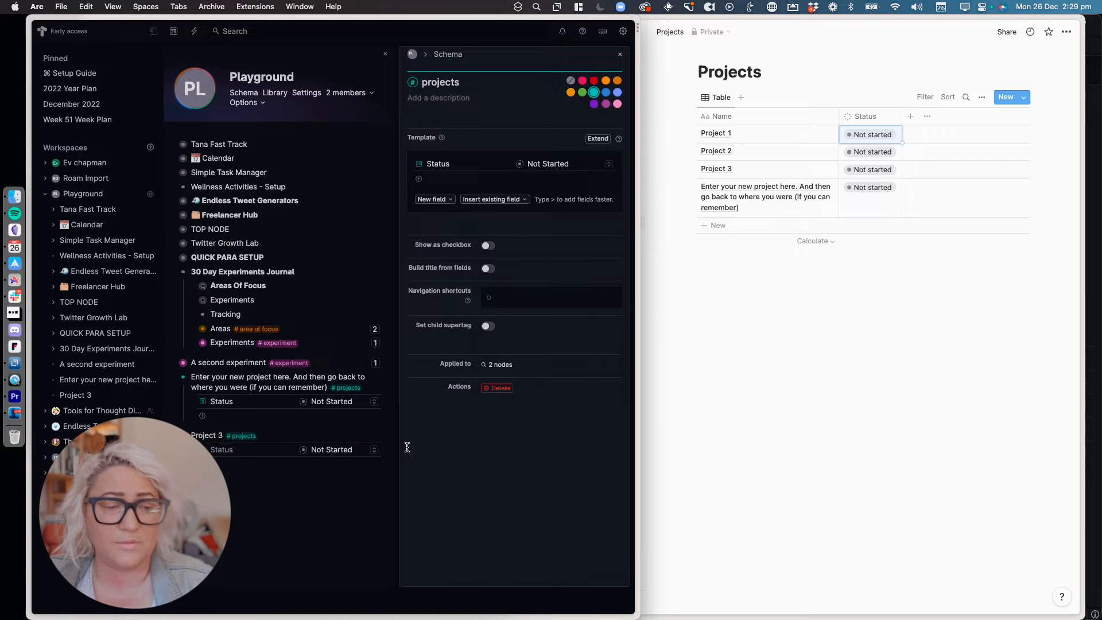
- Set the Status of "Project 3" to "In Progress" and collapse both project nodes
{"action": "left_click", "coordinate": [374, 449]}
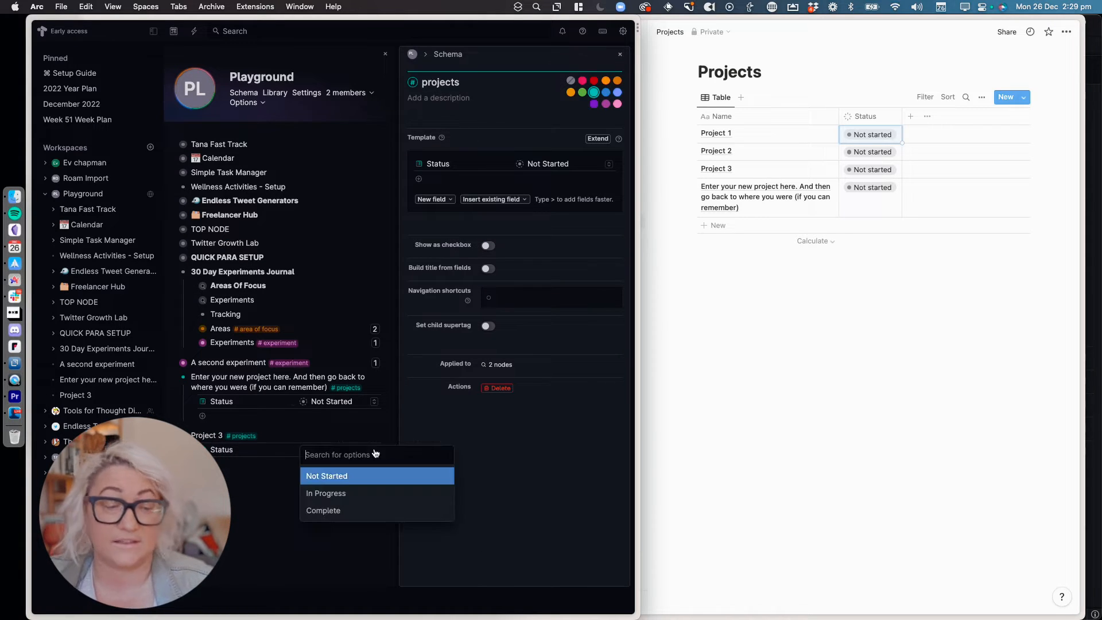
{"action": "left_click", "coordinate": [354, 495]}
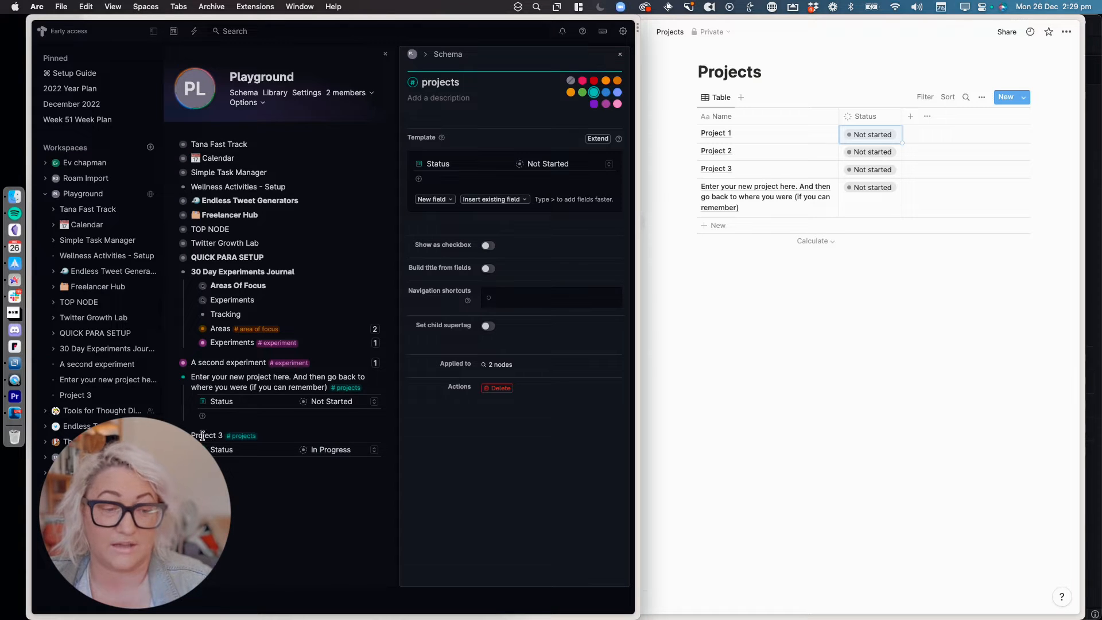
{"action": "key", "text": "super+Up"}
{"action": "left_click", "coordinate": [210, 383]}
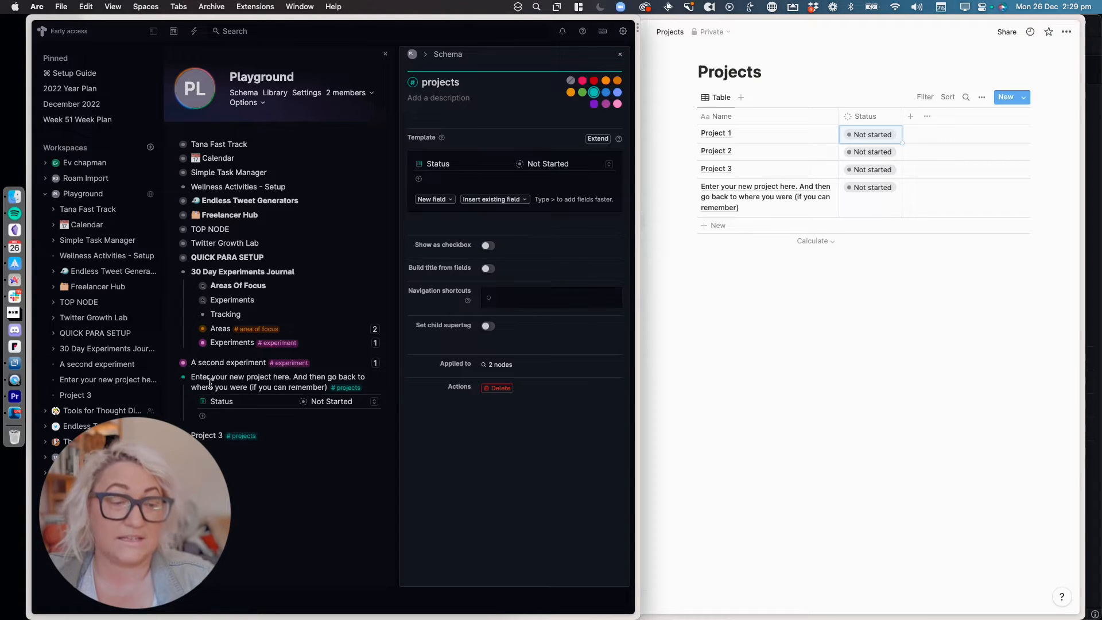
{"action": "key", "text": "super+Up"}
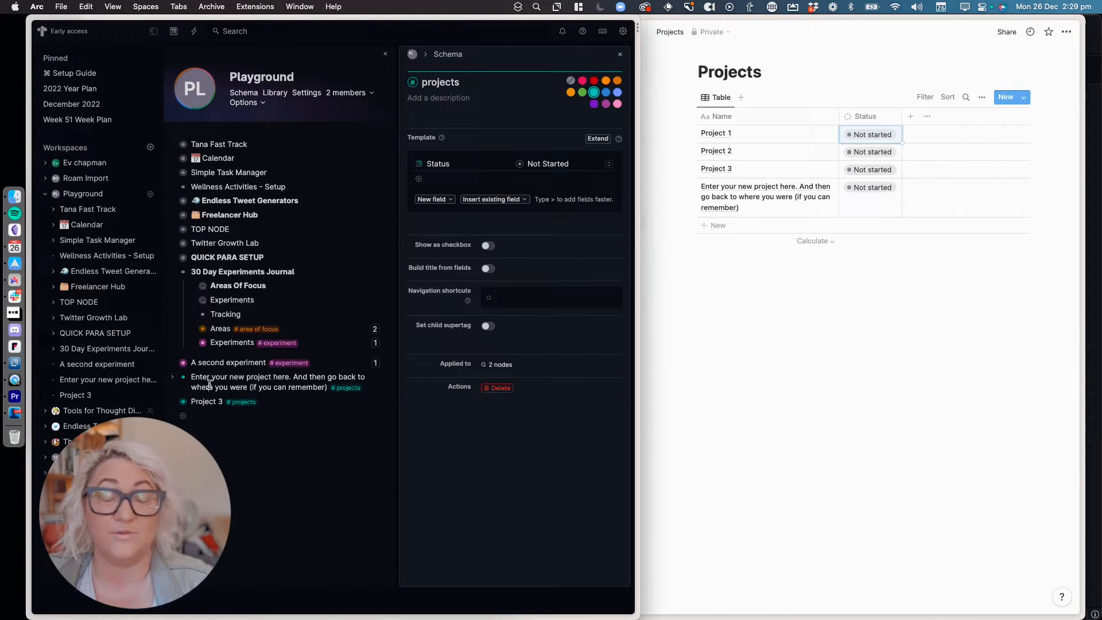
- Add a new Date field named "Due Date" to the projects template, creating it as a custom field instead of using the system one
{"action": "left_click", "coordinate": [432, 201]}
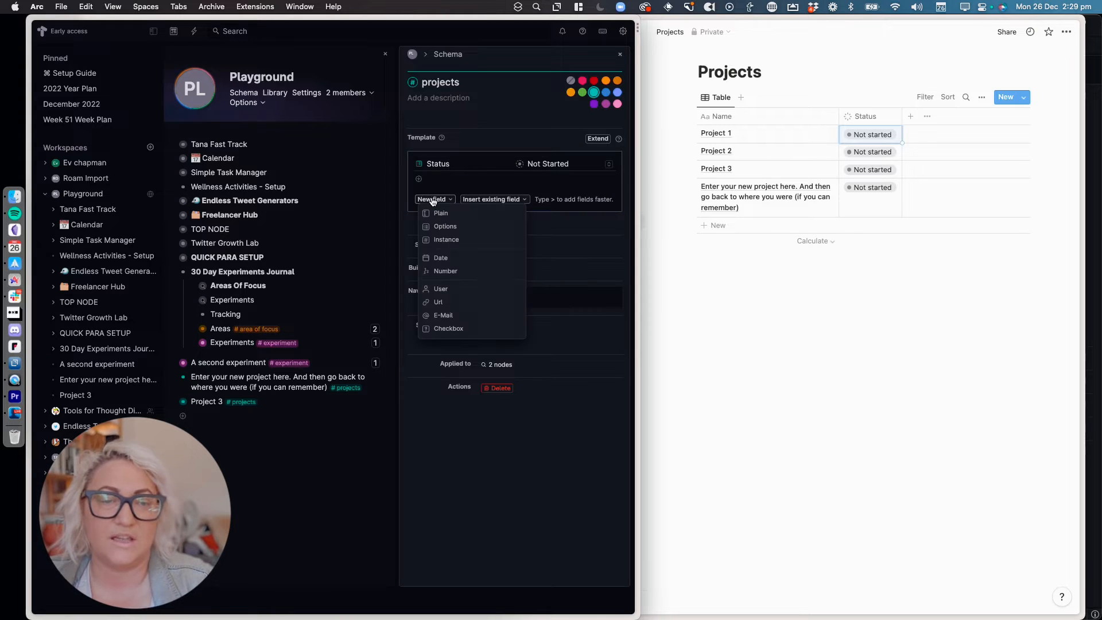
{"action": "left_click", "coordinate": [440, 260]}
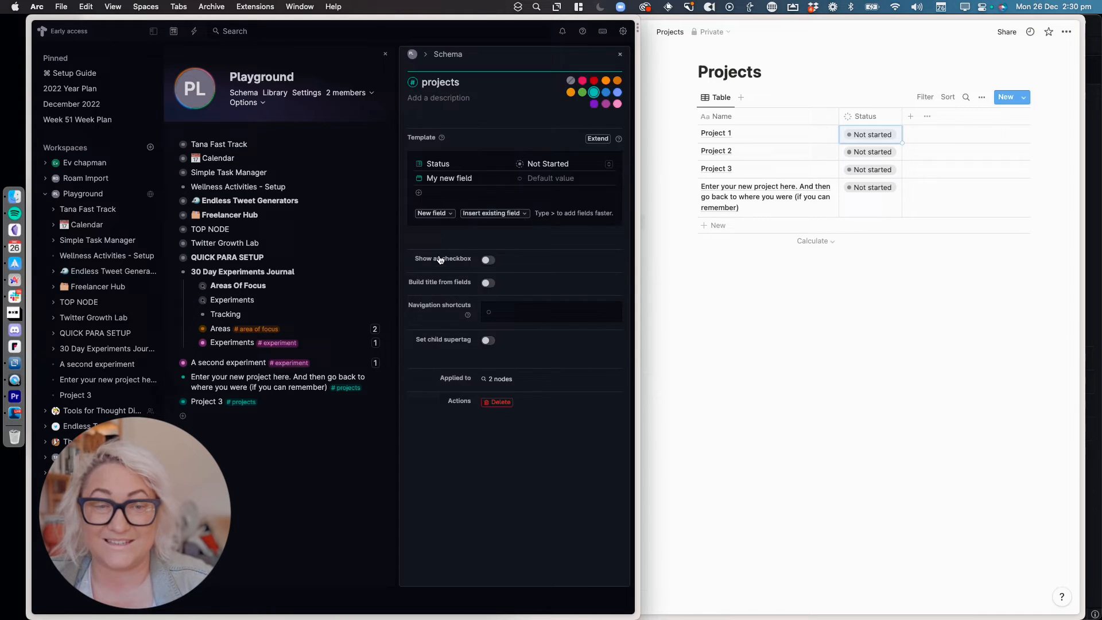
{"action": "triple_click", "coordinate": [459, 178]}
{"action": "type", "text": "Due Date"}
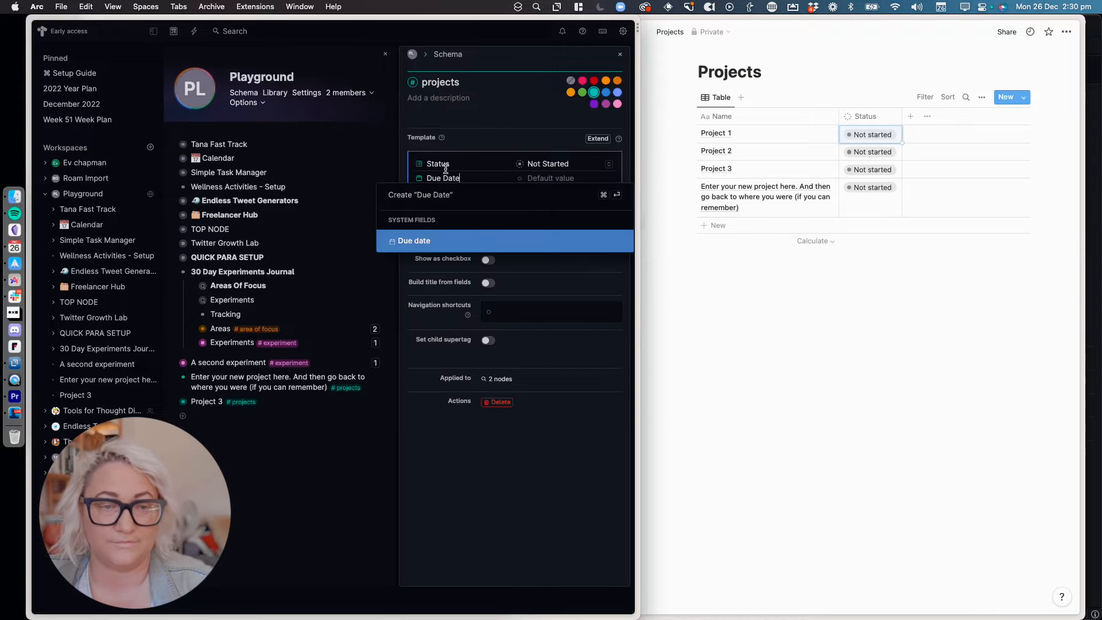
{"action": "left_click", "coordinate": [442, 195]}
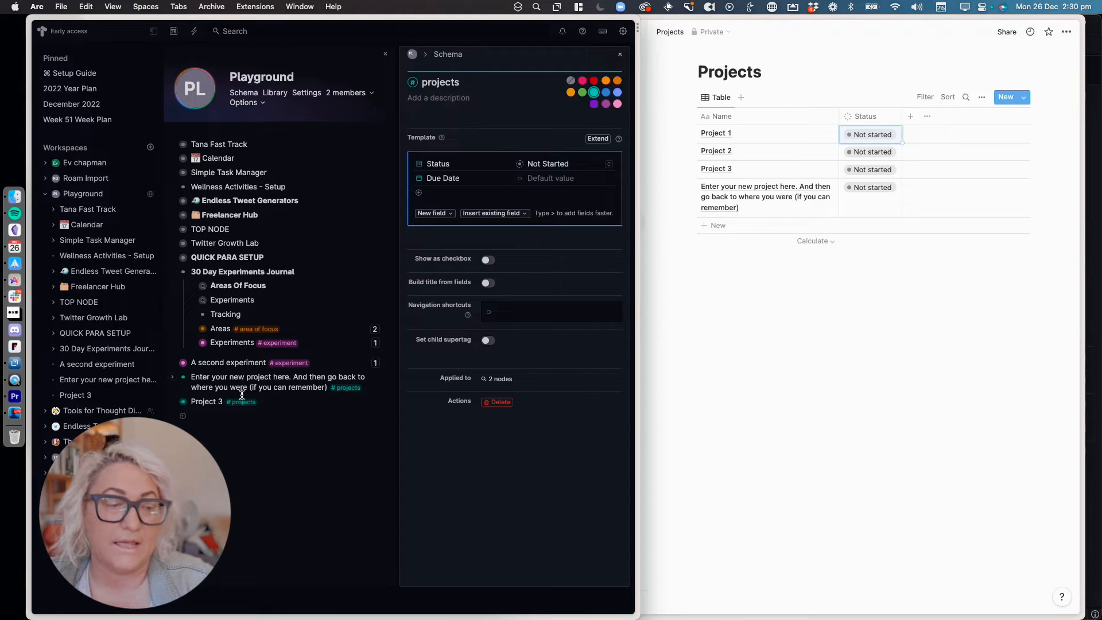
- Expand both project nodes to check which fields they inherit from the template, and collapse them again
{"action": "left_click", "coordinate": [171, 402]}
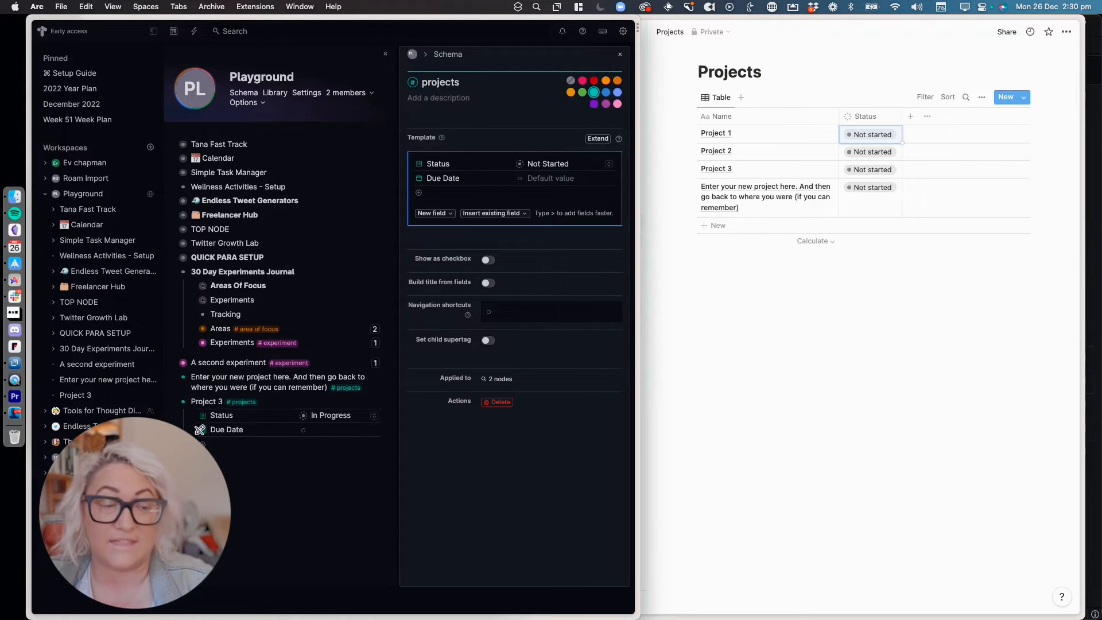
{"action": "left_click", "coordinate": [172, 377]}
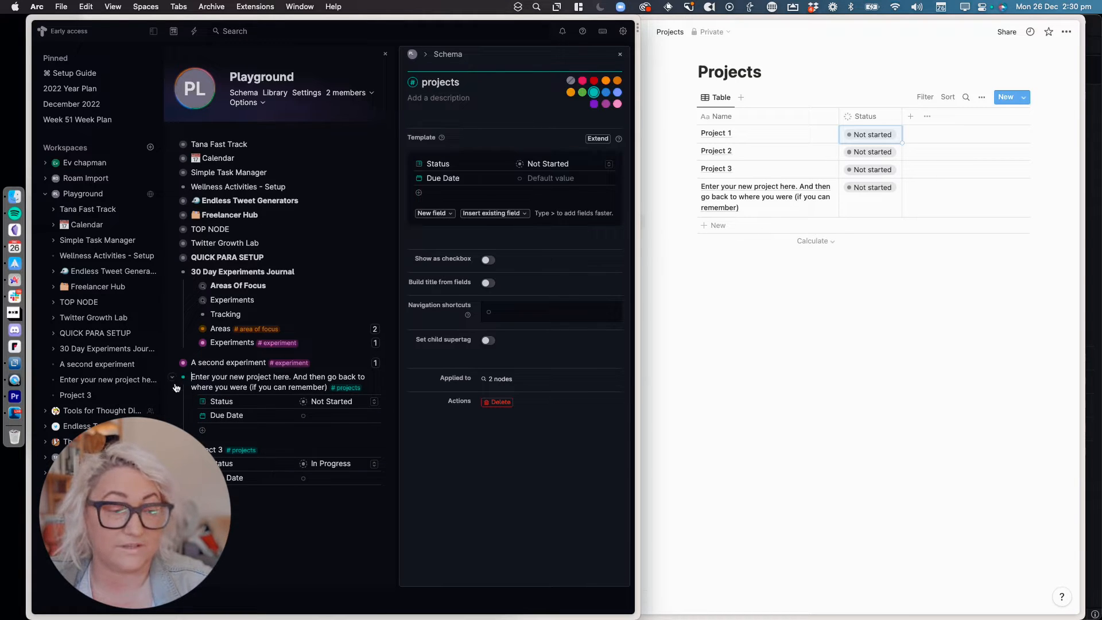
{"action": "left_click", "coordinate": [172, 377]}
{"action": "left_click", "coordinate": [174, 402]}
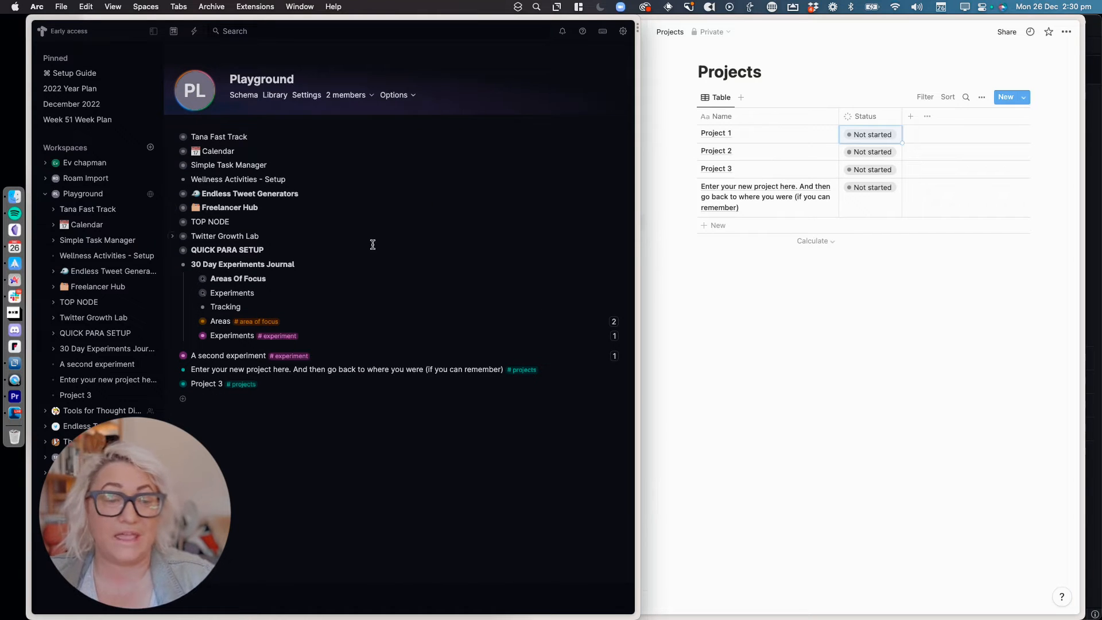
- Add a new node named "Anymore project" below "Project 3" and apply the projects supertag to it
{"action": "left_click", "coordinate": [197, 401]}
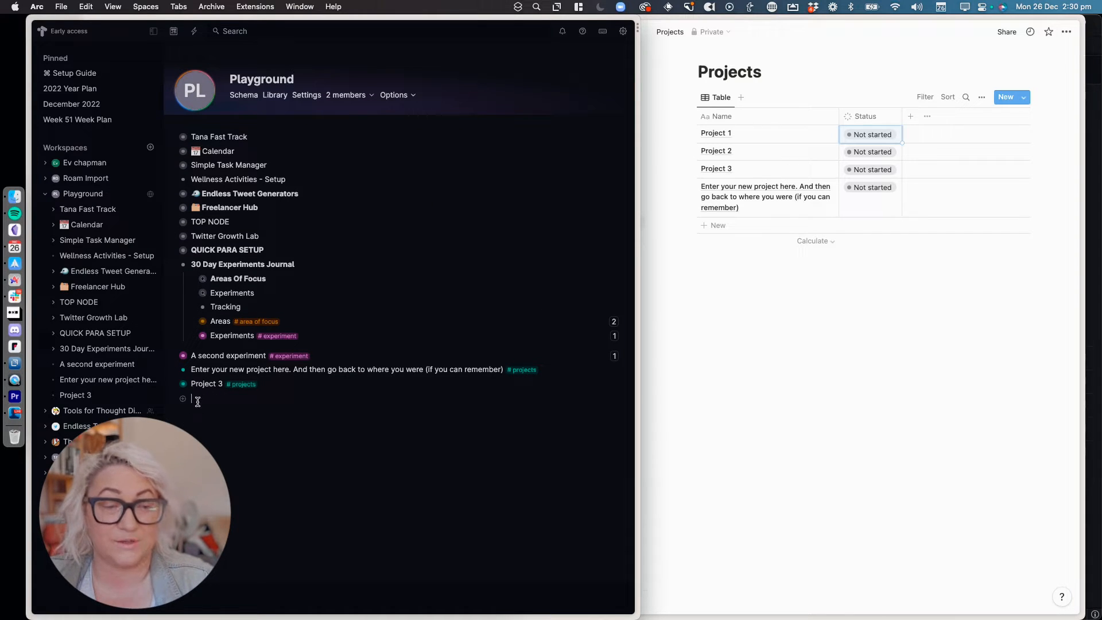
{"action": "type", "text": "Anymor"}
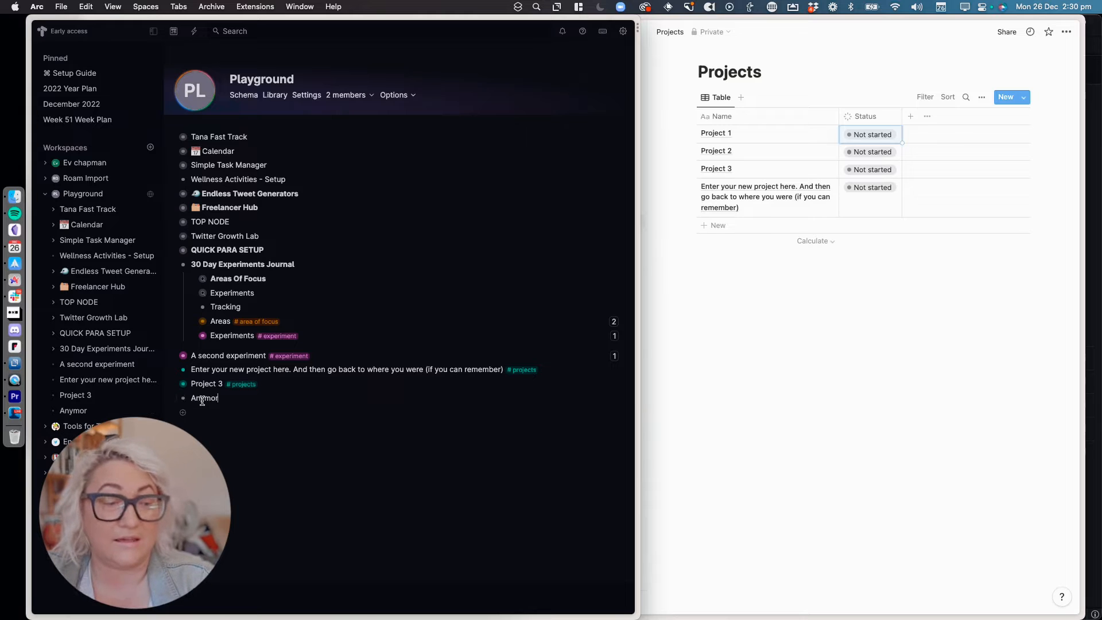
{"action": "type", "text": "e project #projects"}
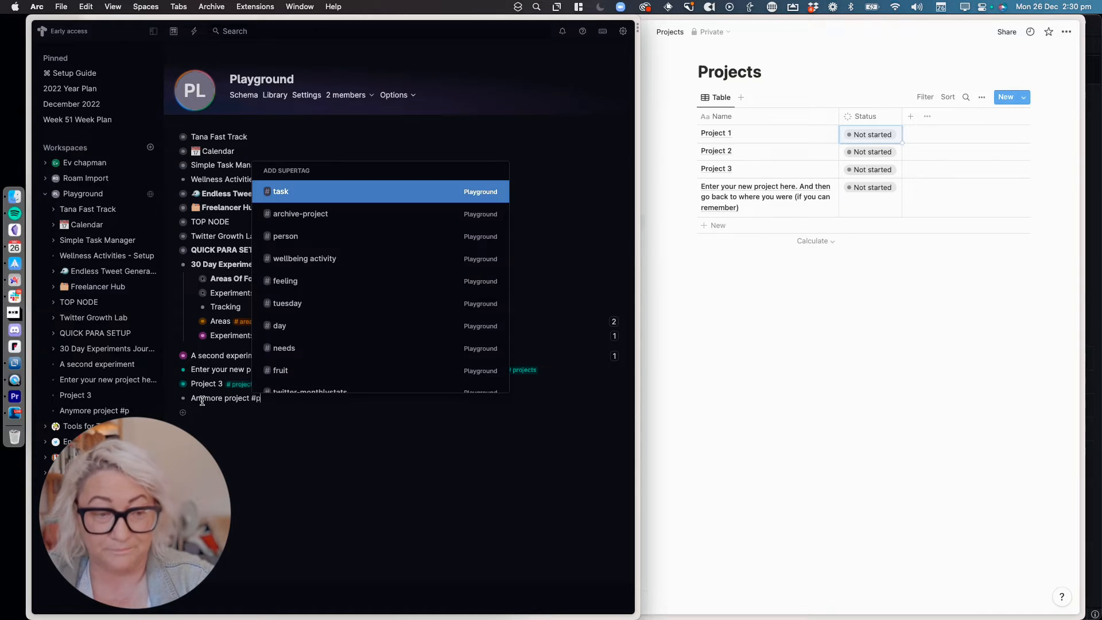
{"action": "key", "text": "Return"}
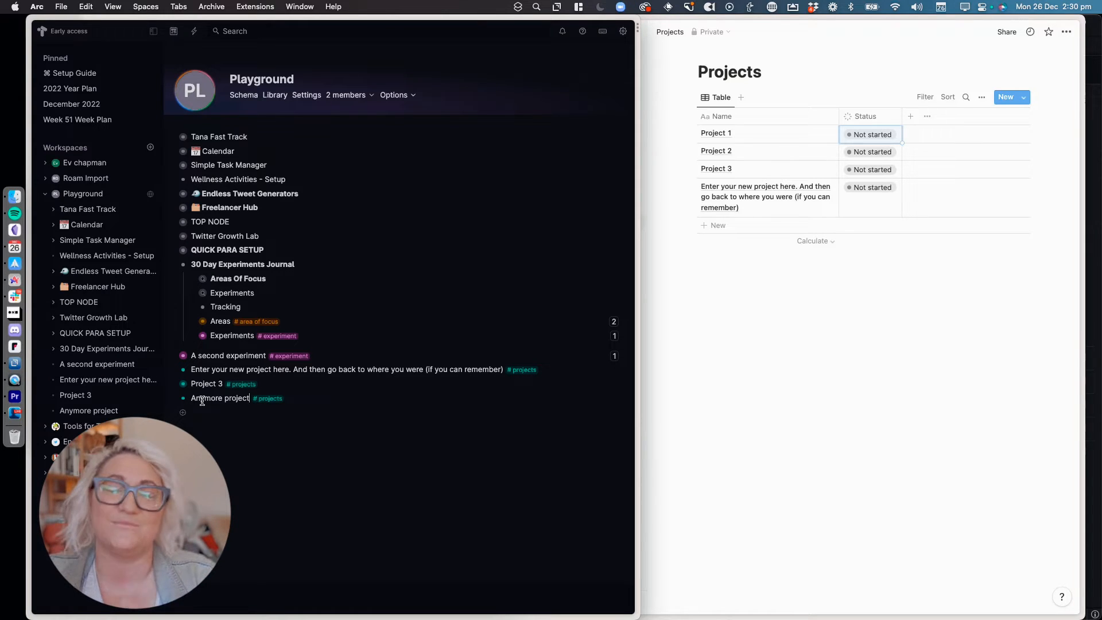
- Insert a live search below the project nodes that finds all nodes tagged #projects as a list
{"action": "left_click", "coordinate": [802, 340]}
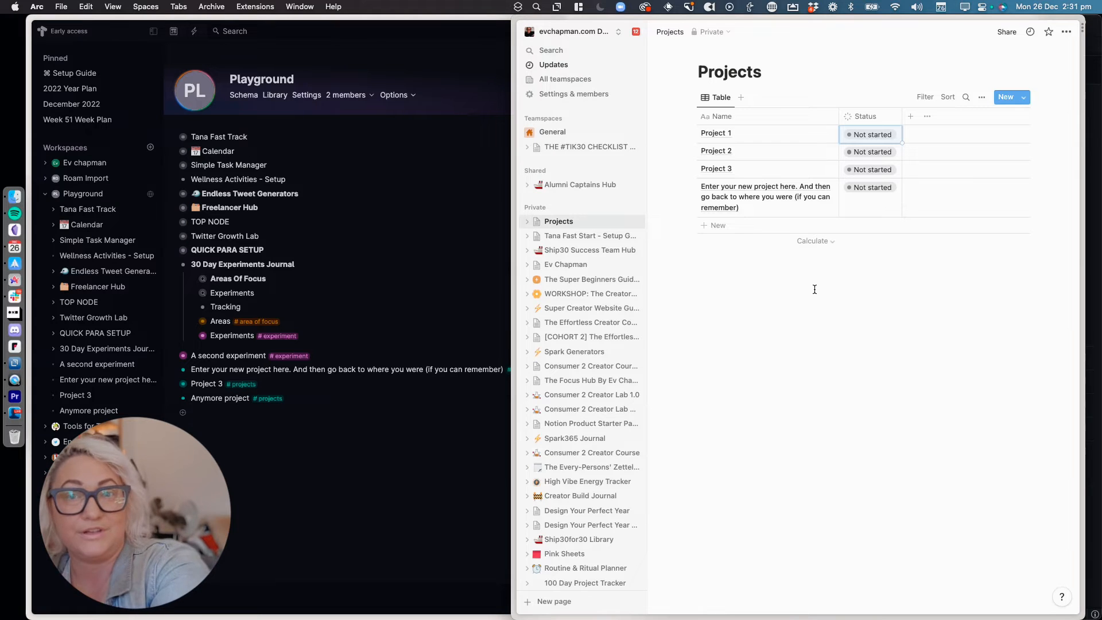
{"action": "left_click", "coordinate": [221, 465]}
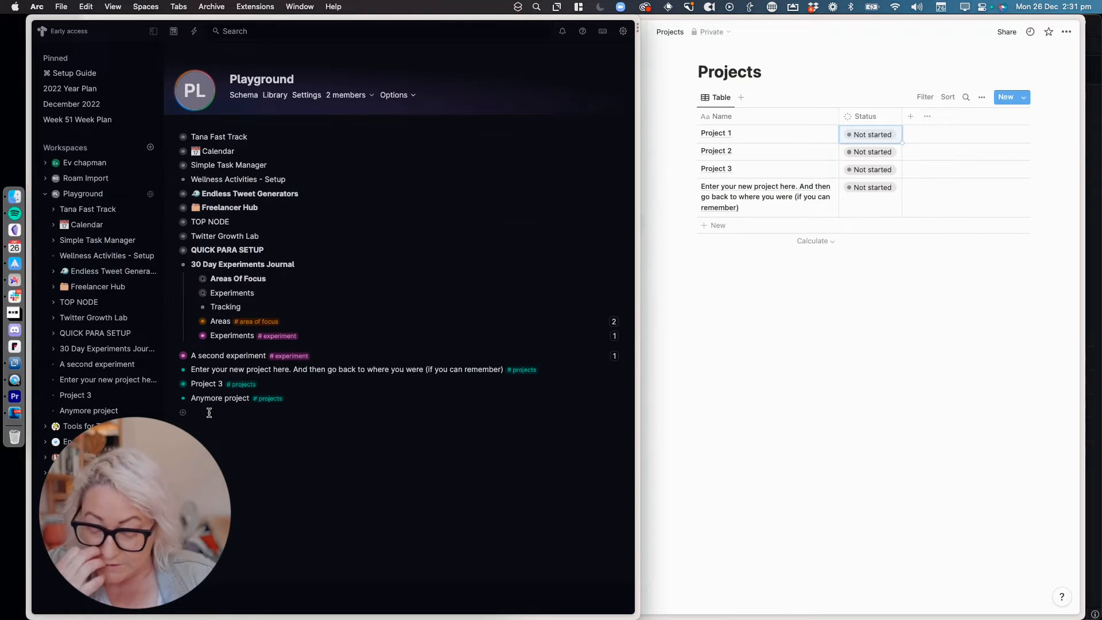
{"action": "key", "text": "super+k"}
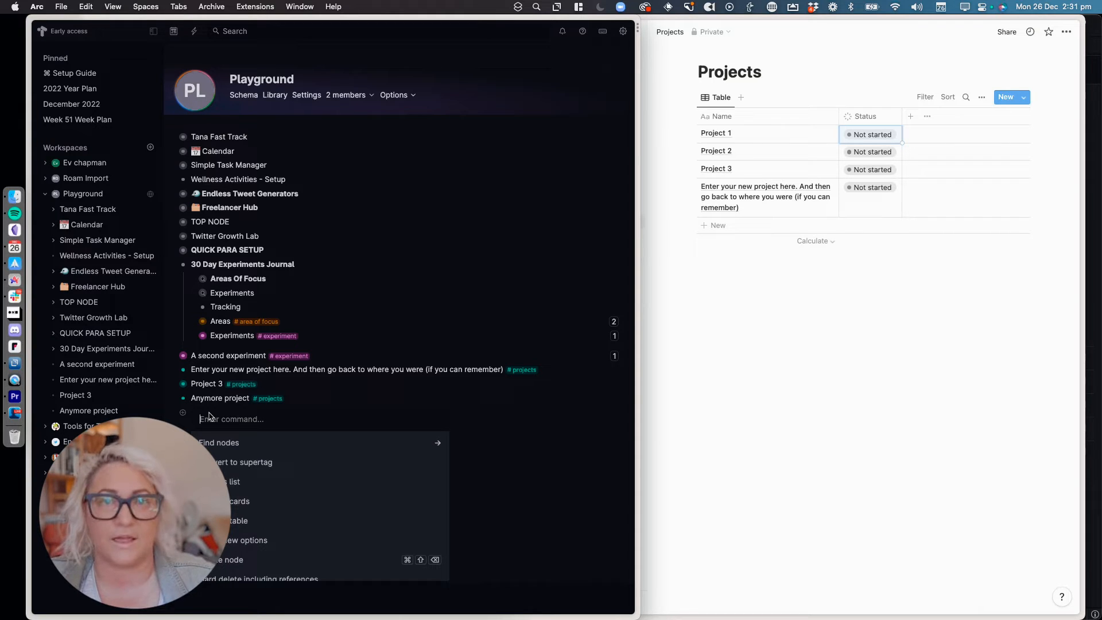
{"action": "scroll", "coordinate": [305, 491], "scroll_direction": "down", "scroll_amount": 2}
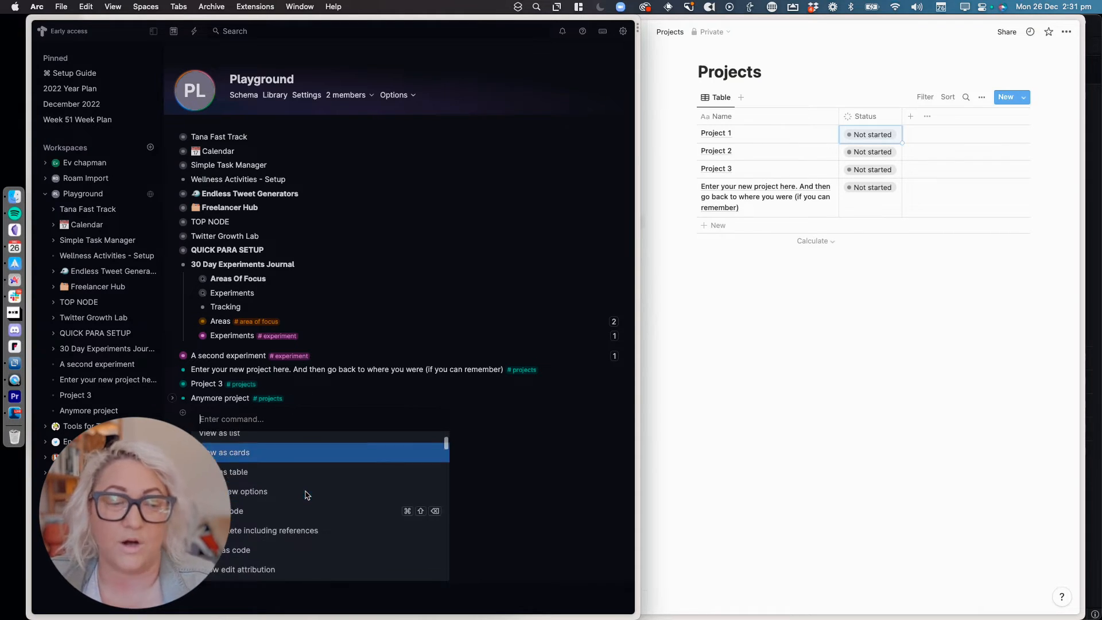
{"action": "scroll", "coordinate": [299, 491], "scroll_direction": "up", "scroll_amount": 2}
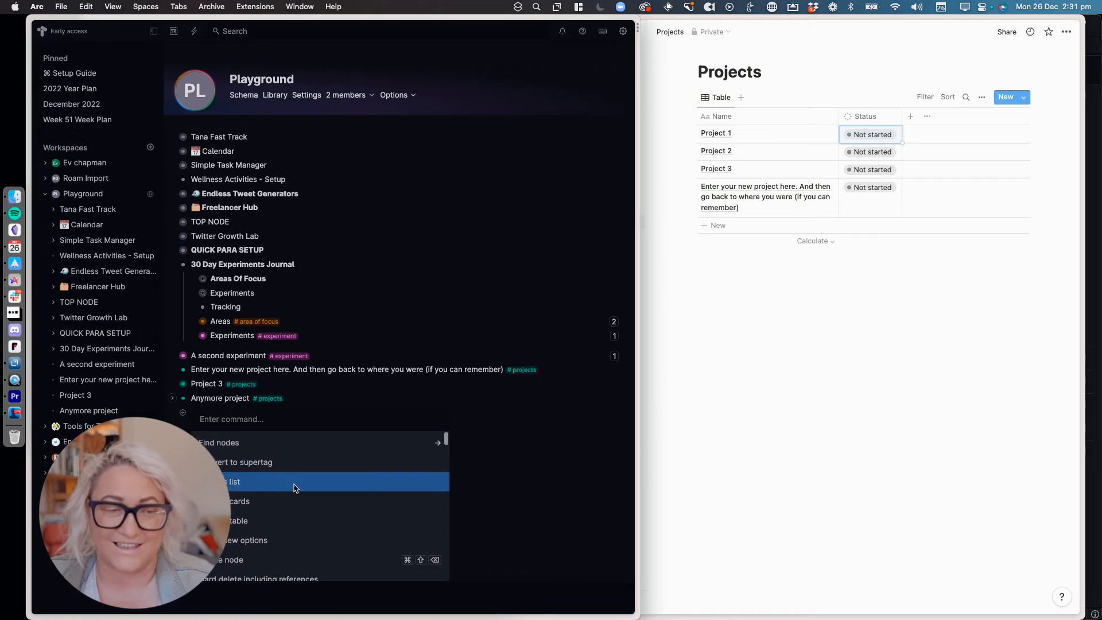
{"action": "left_click", "coordinate": [234, 444]}
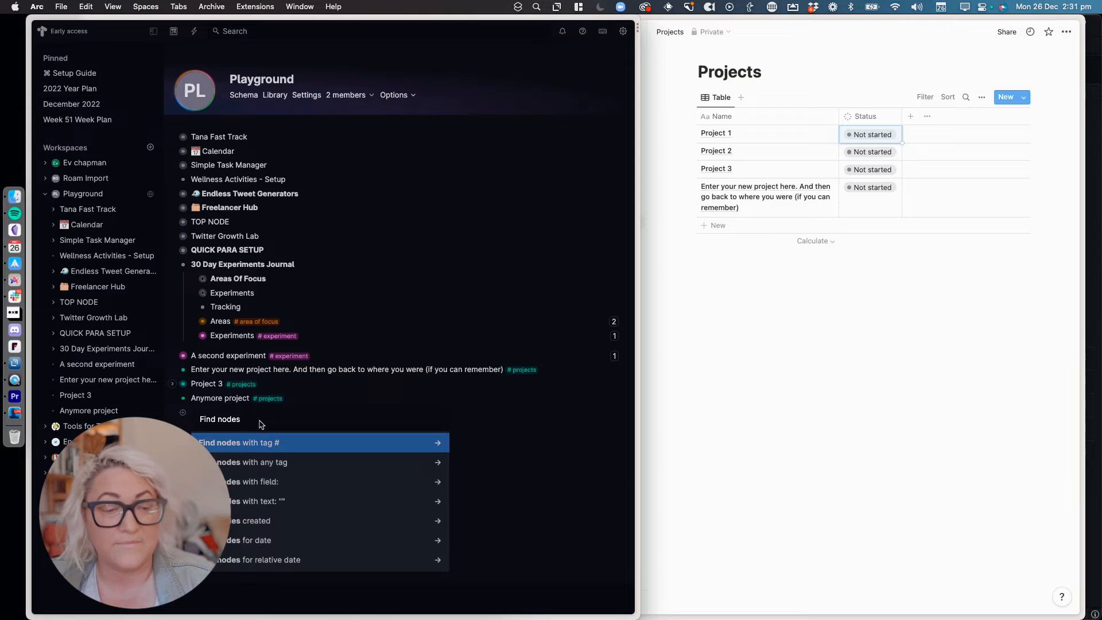
{"action": "left_click", "coordinate": [303, 448]}
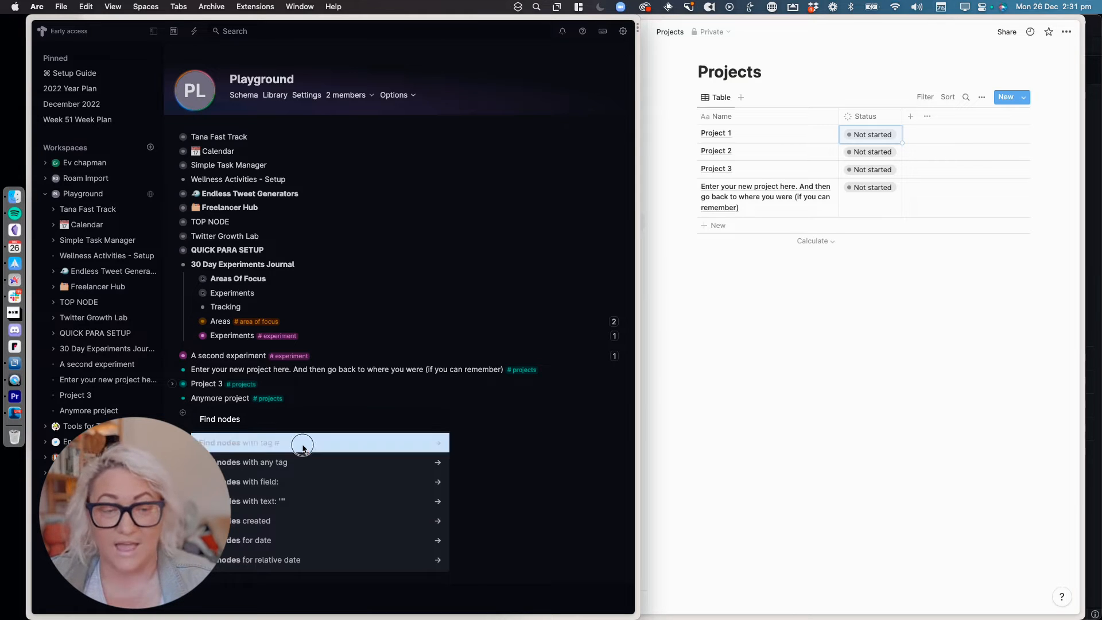
{"action": "type", "text": "projects"}
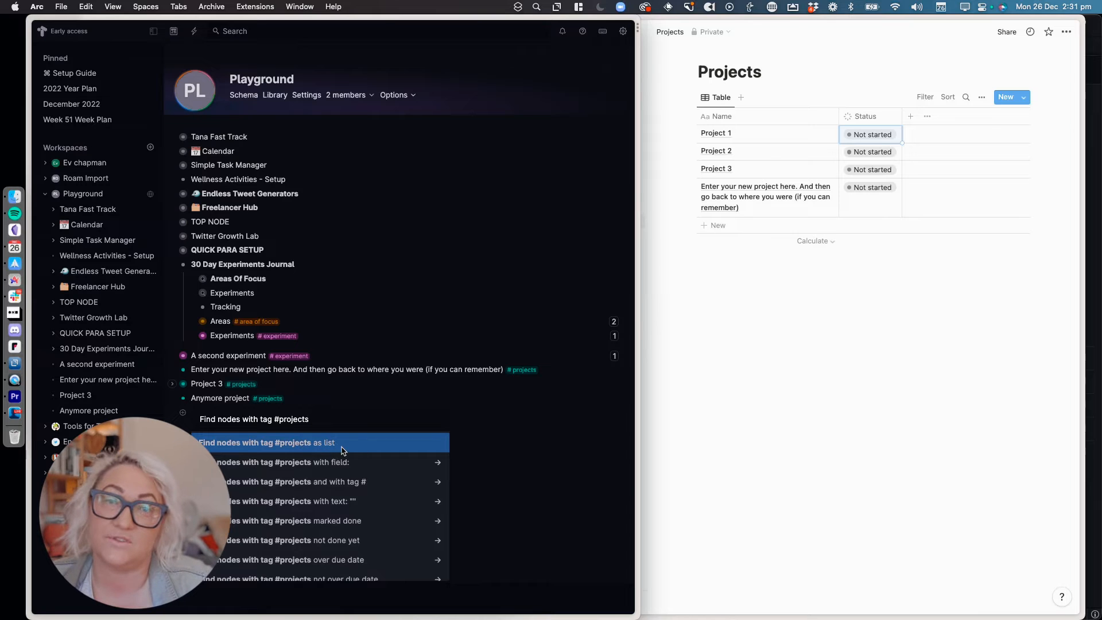
{"action": "left_click", "coordinate": [343, 449]}
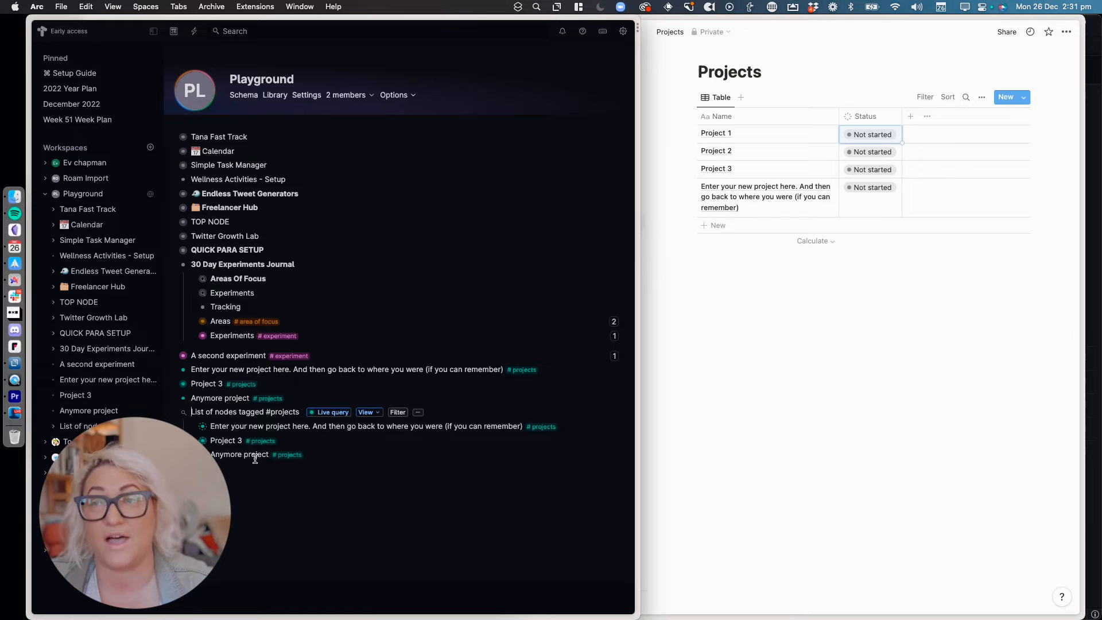
- Rename the search node listing the tagged projects as "Master Projects Lists"
{"action": "triple_click", "coordinate": [233, 412]}
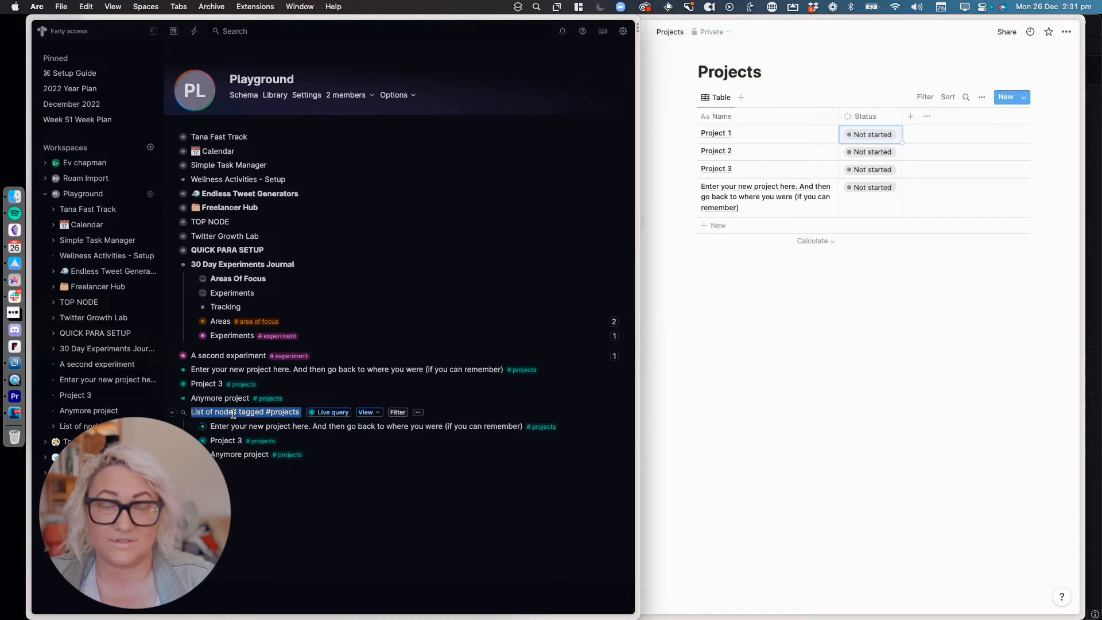
{"action": "left_click", "coordinate": [708, 99]}
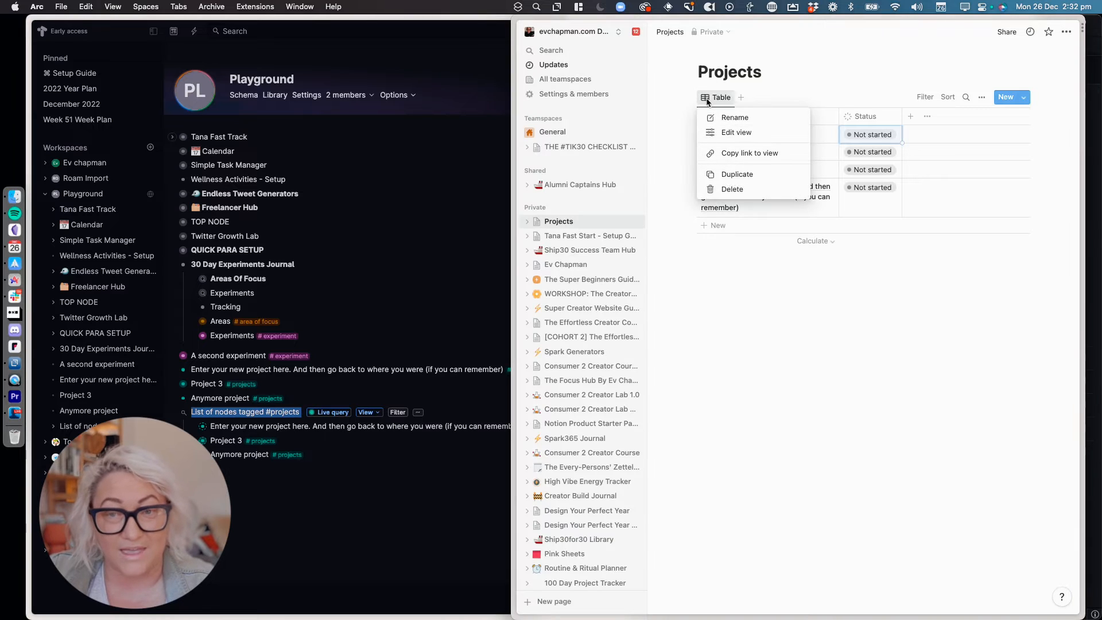
{"action": "key", "text": "Escape"}
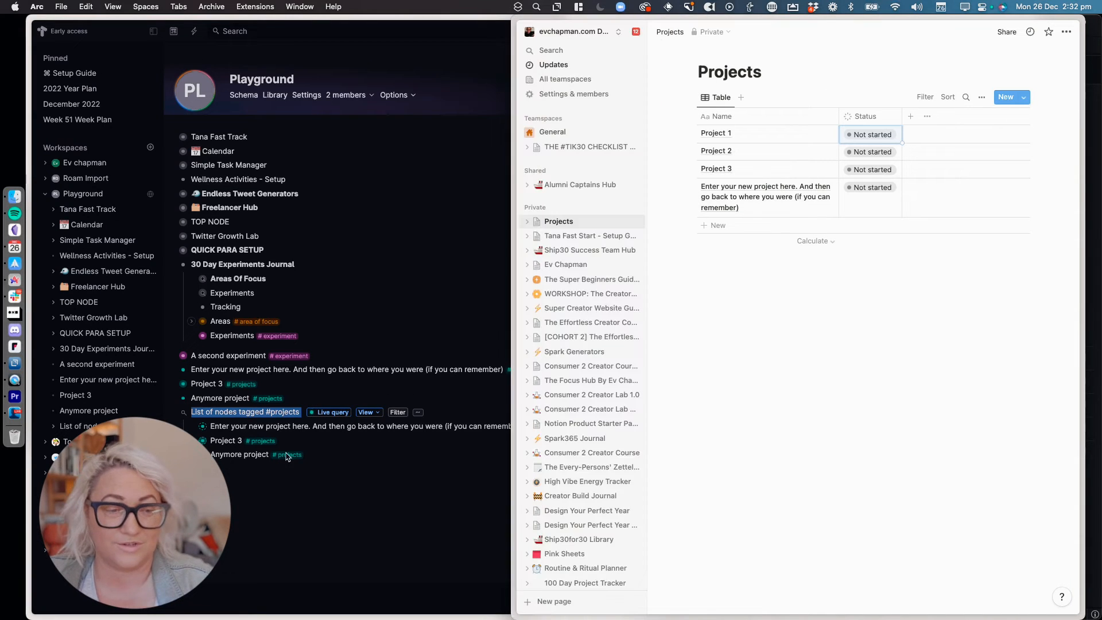
{"action": "type", "text": "Proj"}
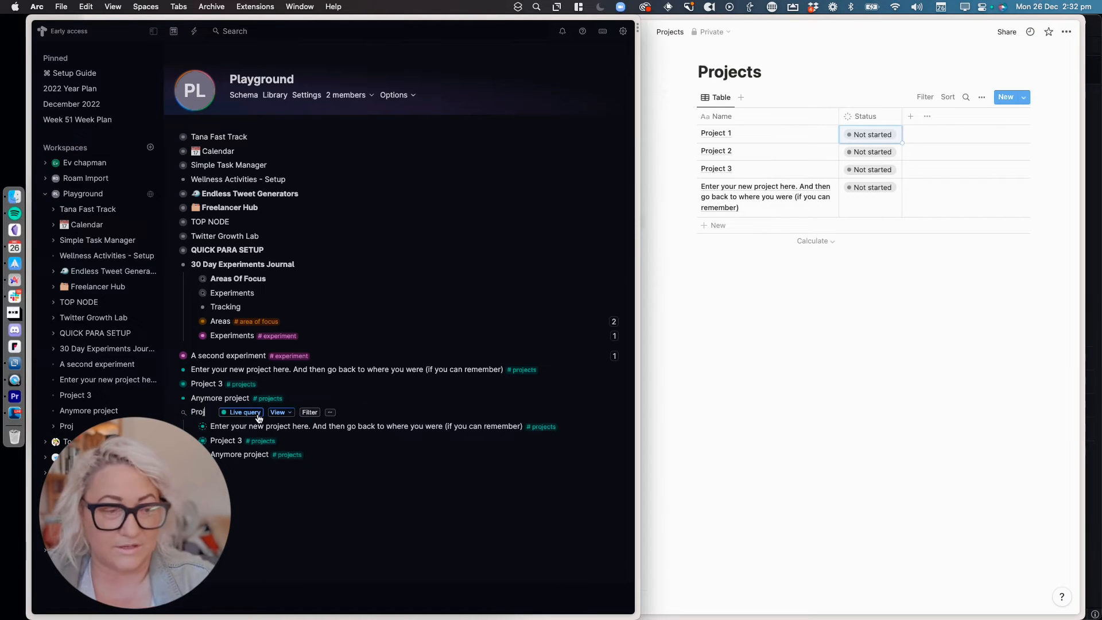
{"action": "type", "text": "ects Lists"}
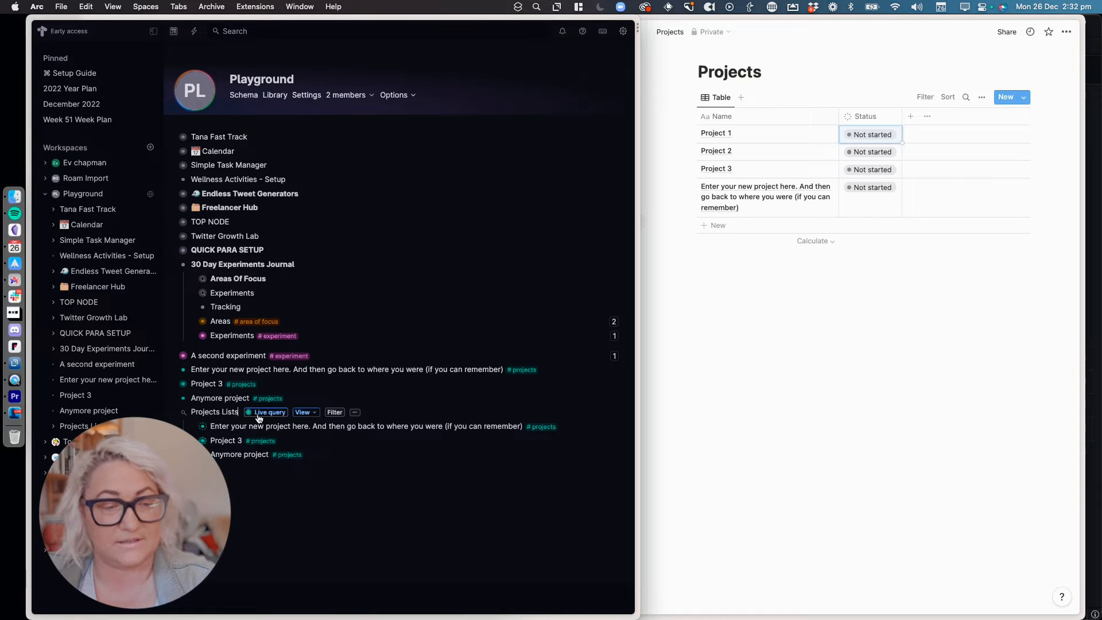
{"action": "left_click", "coordinate": [192, 411]}
{"action": "type", "text": "Master"}
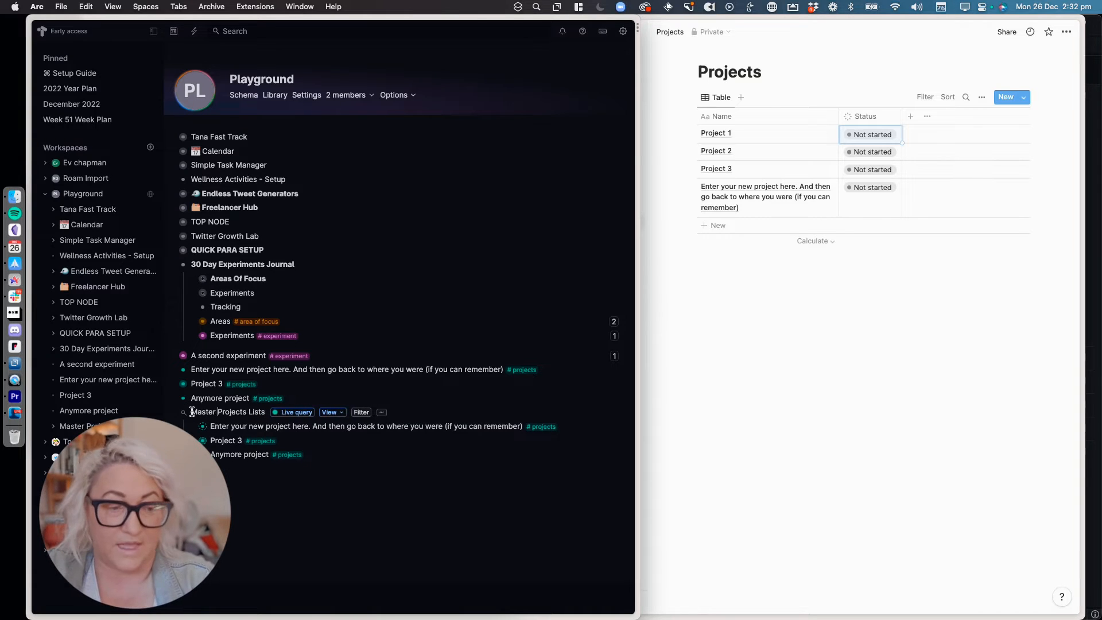
{"action": "left_click", "coordinate": [360, 506]}
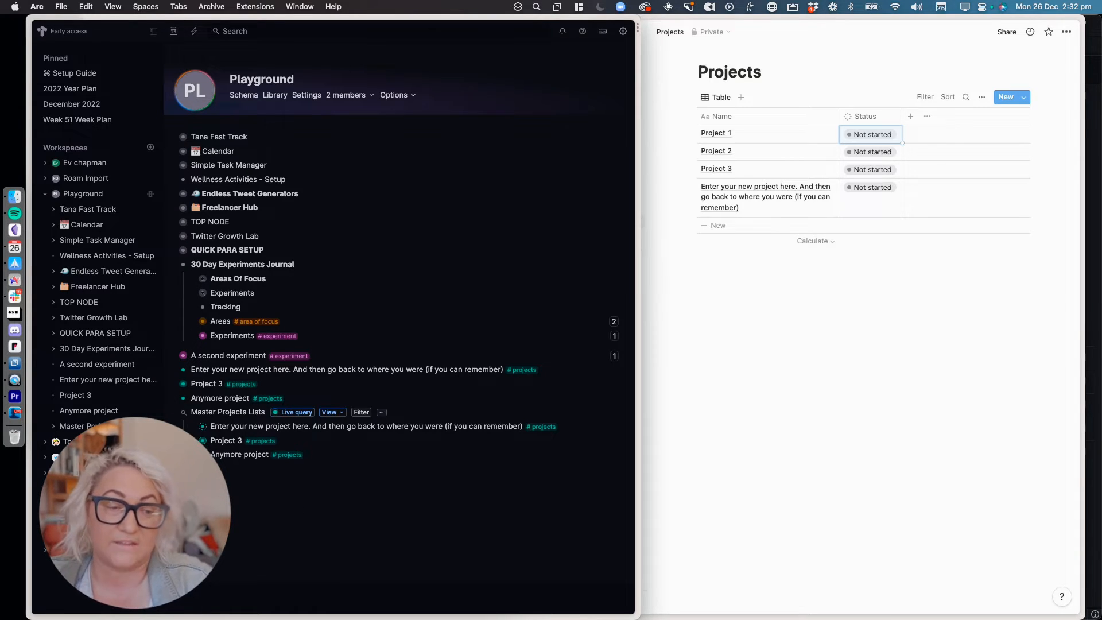
- Expand "Anymore project" inside the Master Projects Lists search and set its Status to "Complete"
{"action": "left_click", "coordinate": [195, 454]}
{"action": "left_click", "coordinate": [344, 469]}
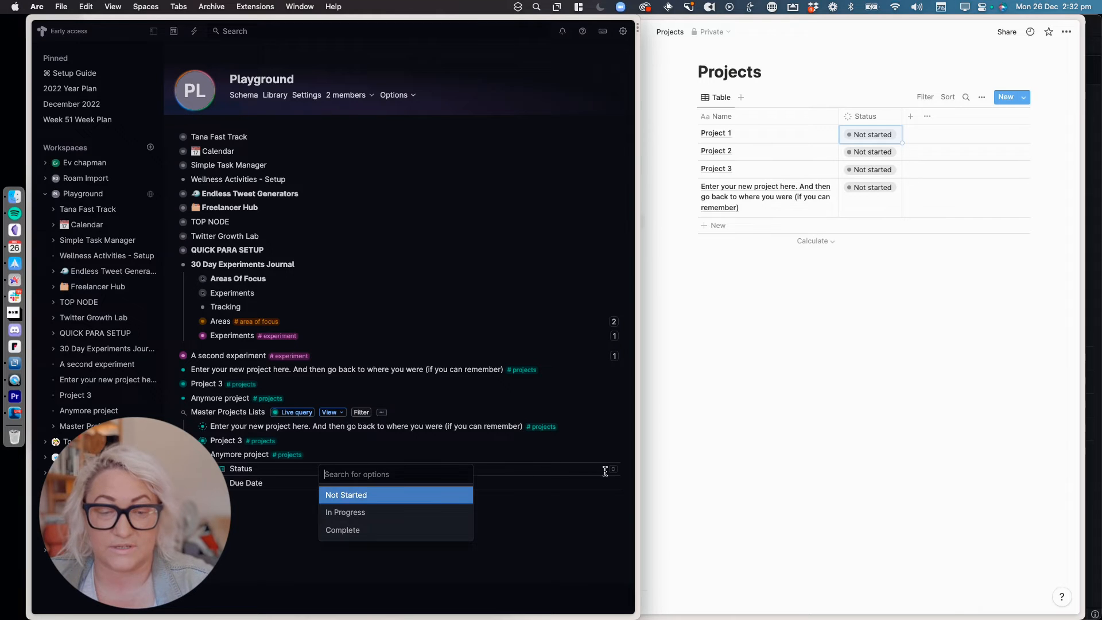
{"action": "left_click", "coordinate": [344, 530]}
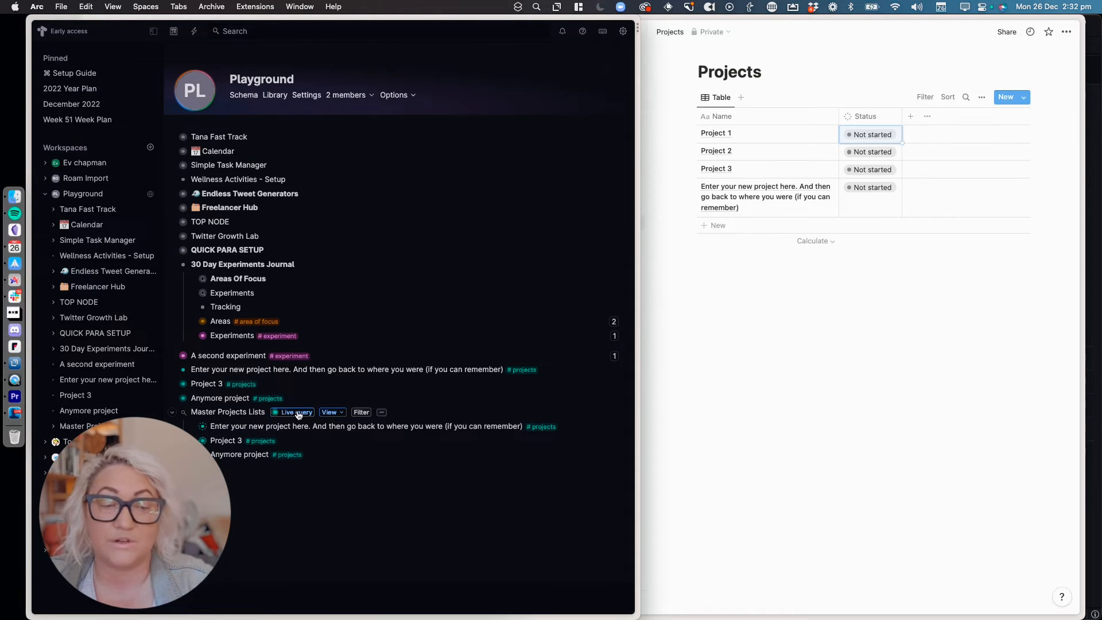
- Add a NOT condition on the projects tag's Status field with the value Complete to the Master Projects Lists search expression
{"action": "left_click", "coordinate": [296, 411]}
{"action": "scroll", "coordinate": [287, 428], "scroll_direction": "down", "scroll_amount": 2}
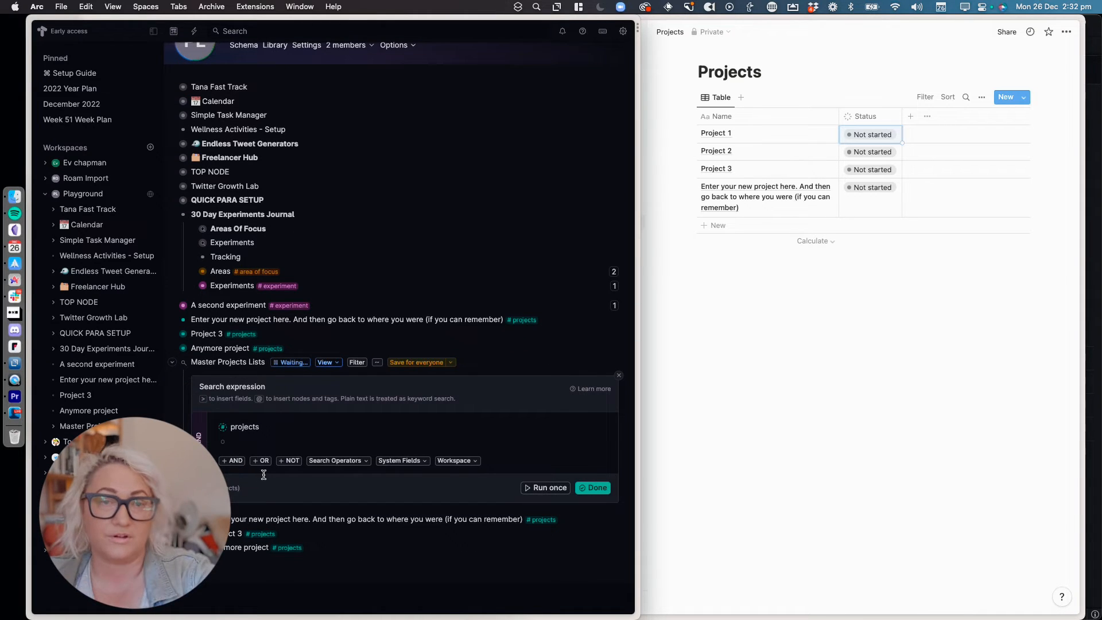
{"action": "left_click", "coordinate": [289, 461]}
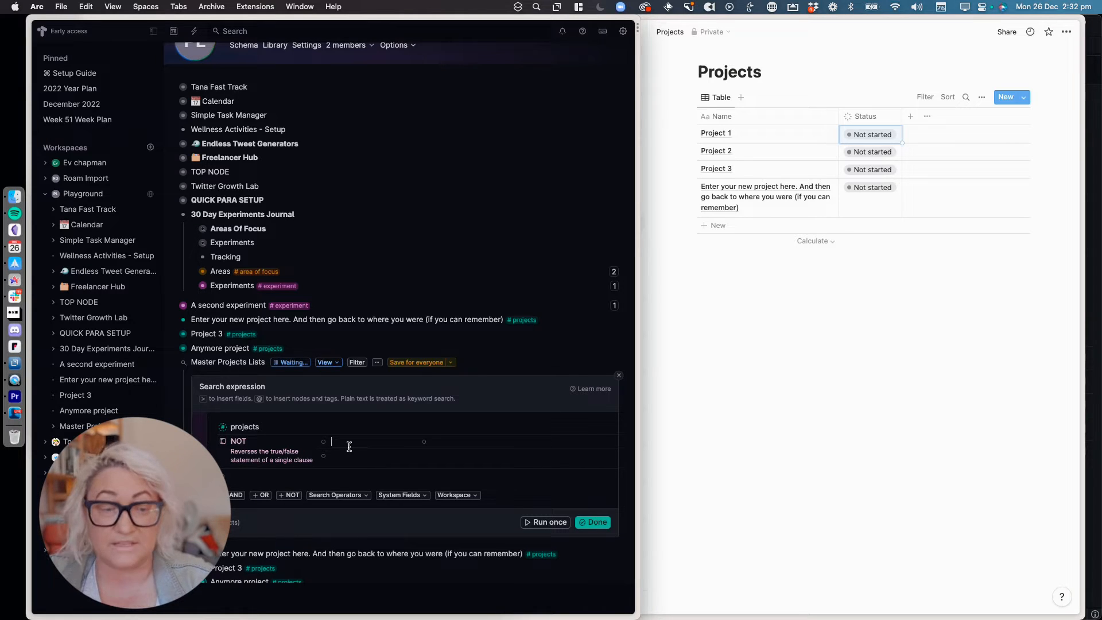
{"action": "type", "text": "stat"}
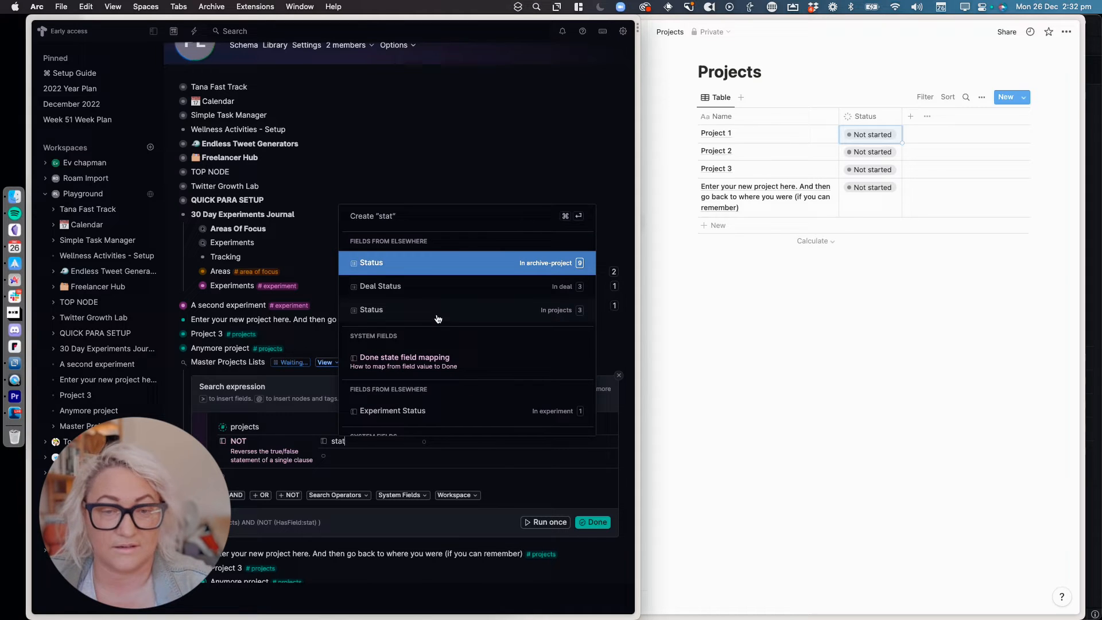
{"action": "left_click", "coordinate": [545, 308]}
{"action": "left_click", "coordinate": [612, 439]}
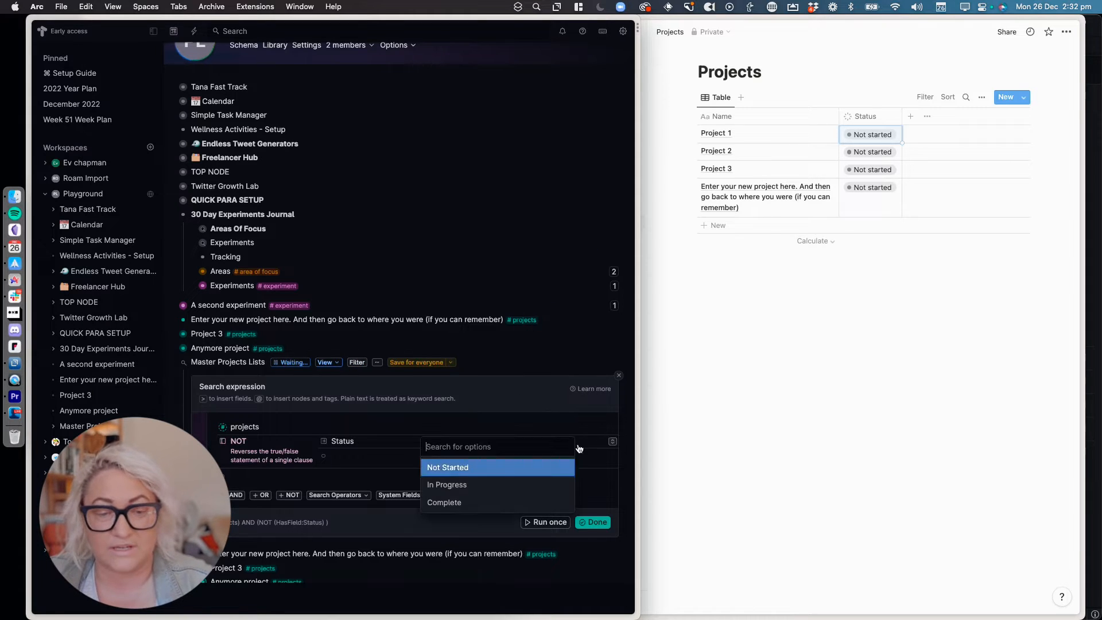
{"action": "left_click", "coordinate": [468, 502]}
{"action": "scroll", "coordinate": [516, 459], "scroll_direction": "down", "scroll_amount": 1}
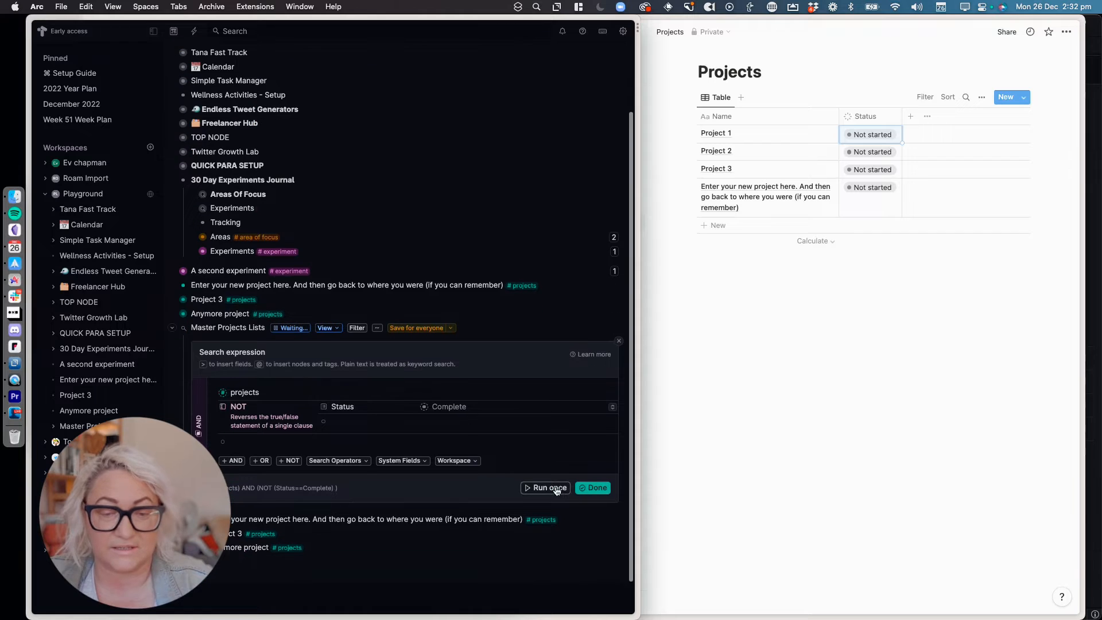
{"action": "left_click", "coordinate": [604, 488]}
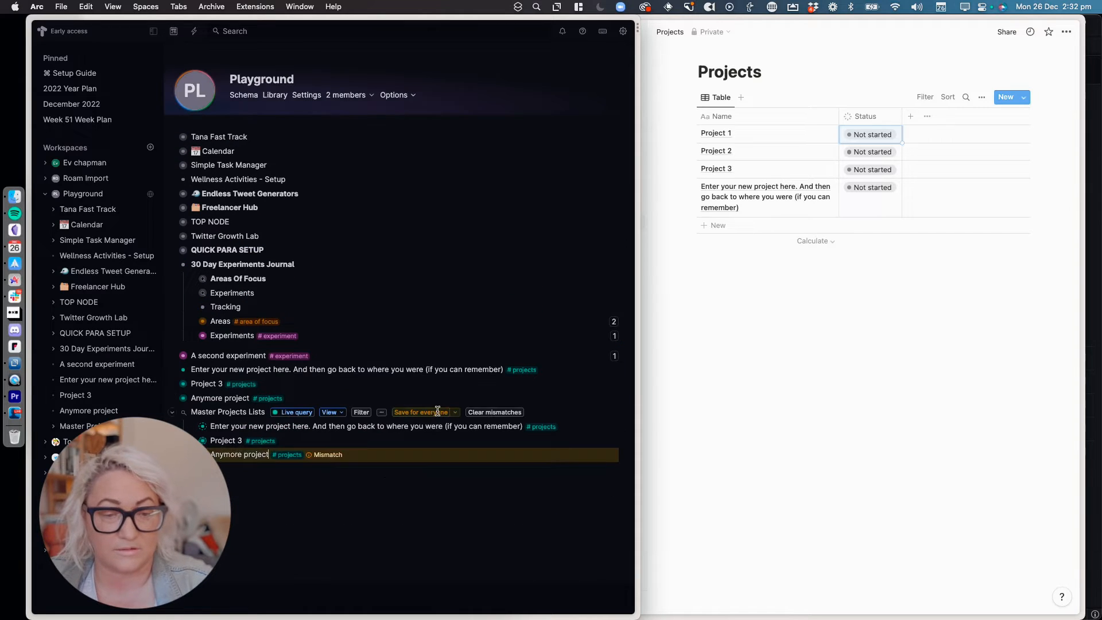
- Clear the mismatched results from the Master Projects Lists search and save its view for everyone
{"action": "left_click", "coordinate": [495, 413]}
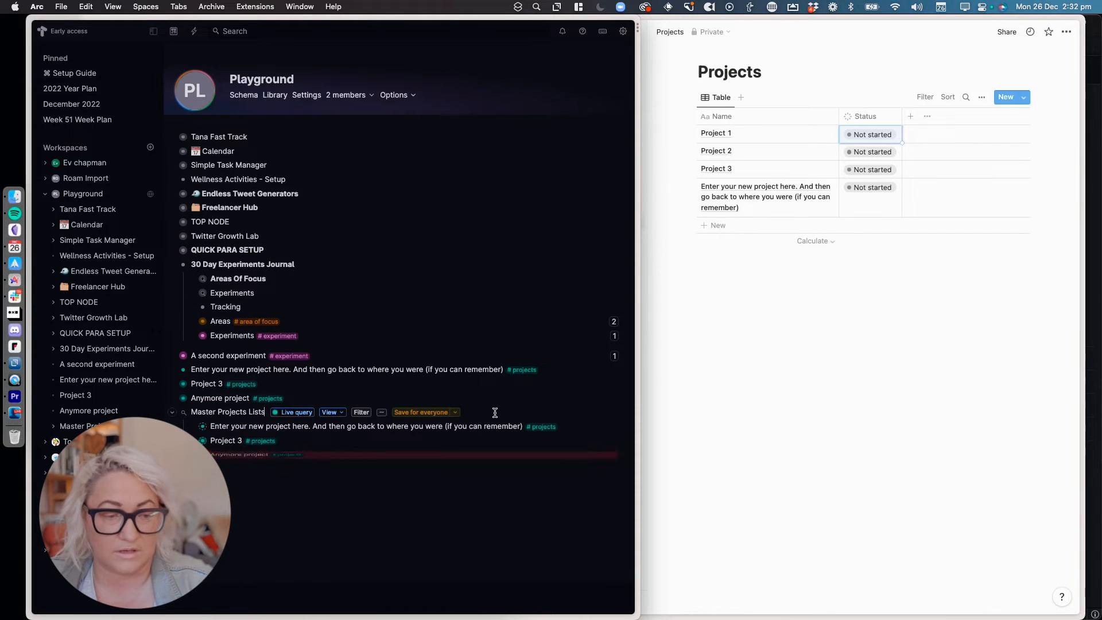
{"action": "left_click", "coordinate": [421, 412]}
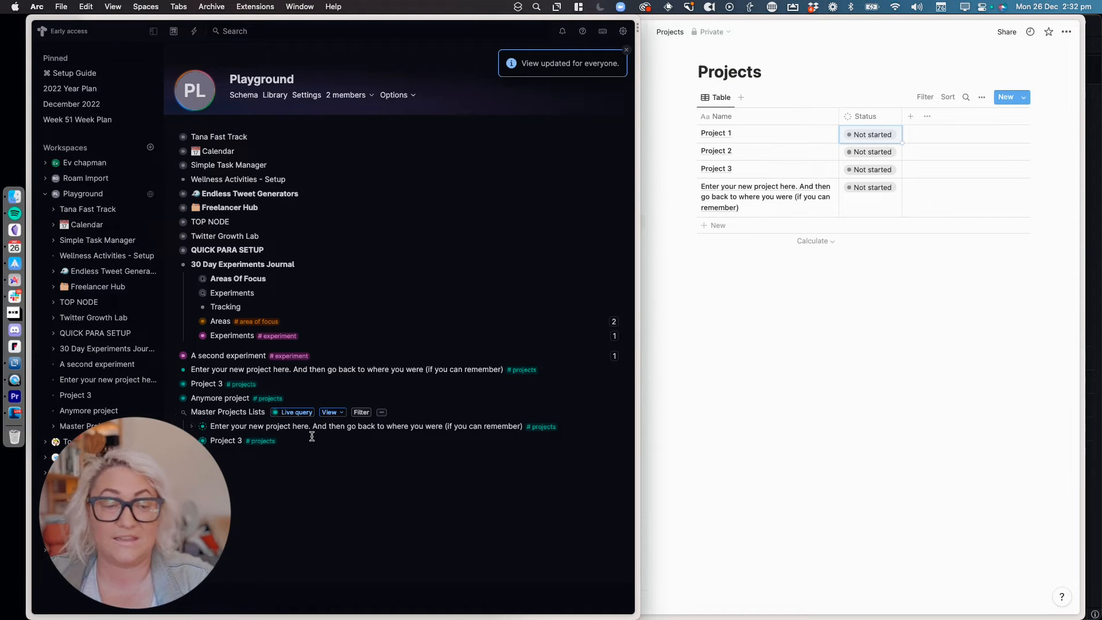
- Inspect the Status and Due Date fields of both projects listed in the Master Projects Lists search, then collapse them
{"action": "left_click", "coordinate": [192, 441]}
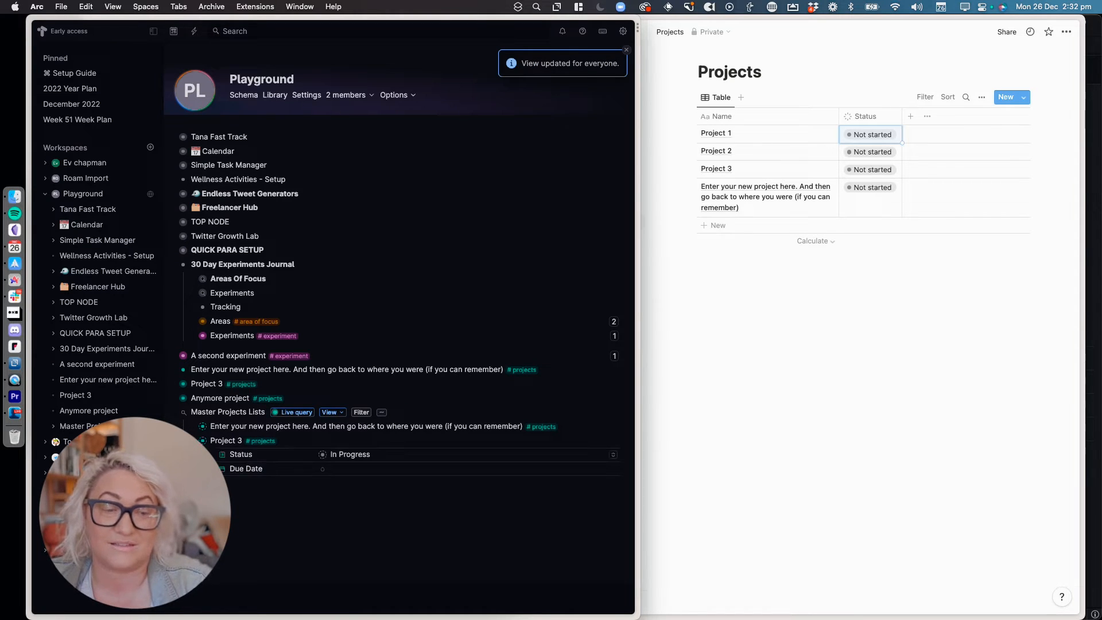
{"action": "left_click", "coordinate": [193, 427]}
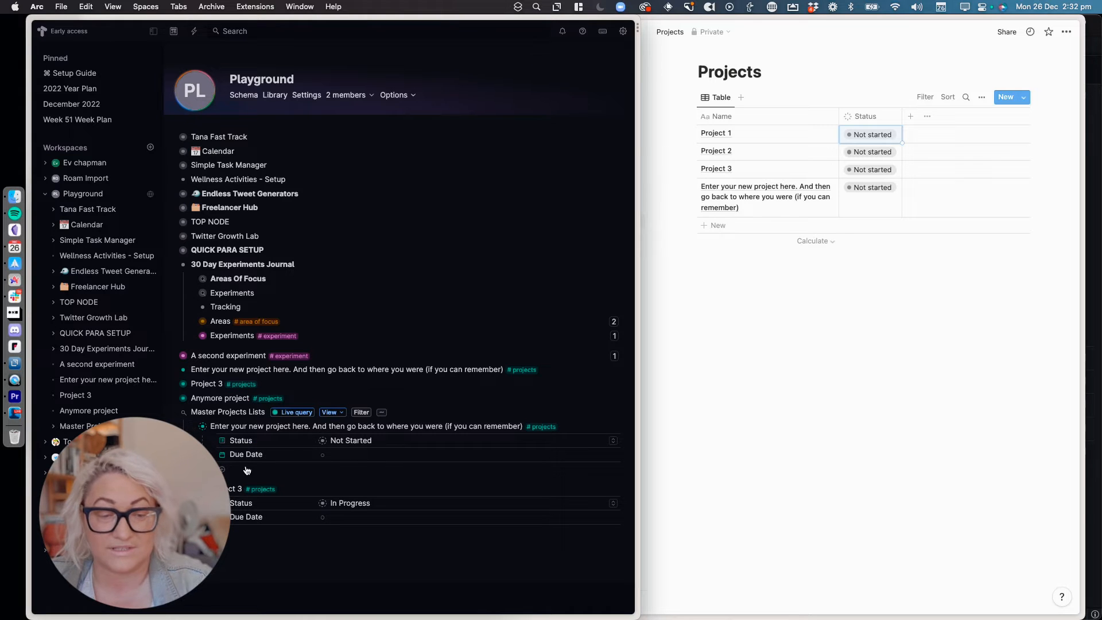
{"action": "left_click", "coordinate": [193, 426]}
{"action": "left_click", "coordinate": [192, 441]}
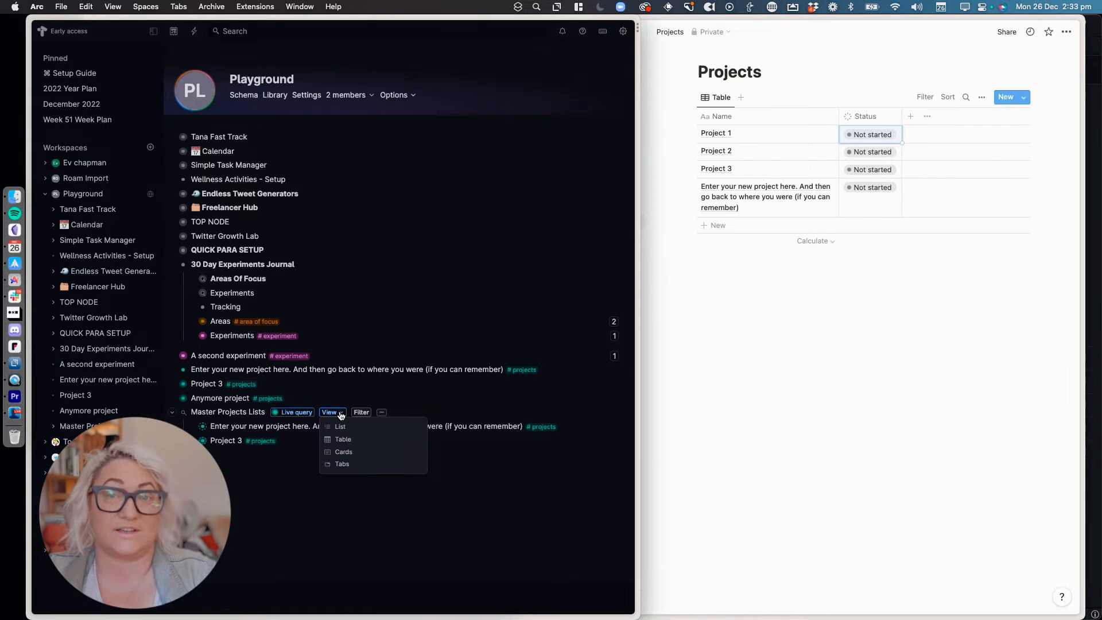
- Switch to Notion and open the layout options of the Projects table for comparison
{"action": "left_click", "coordinate": [981, 97]}
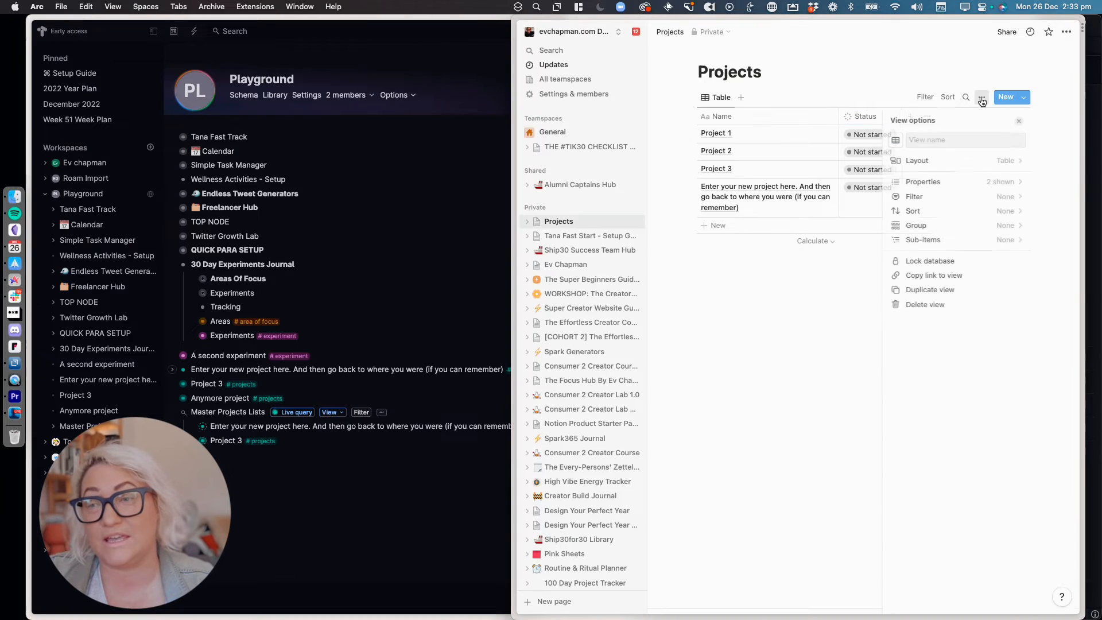
{"action": "left_click", "coordinate": [978, 159]}
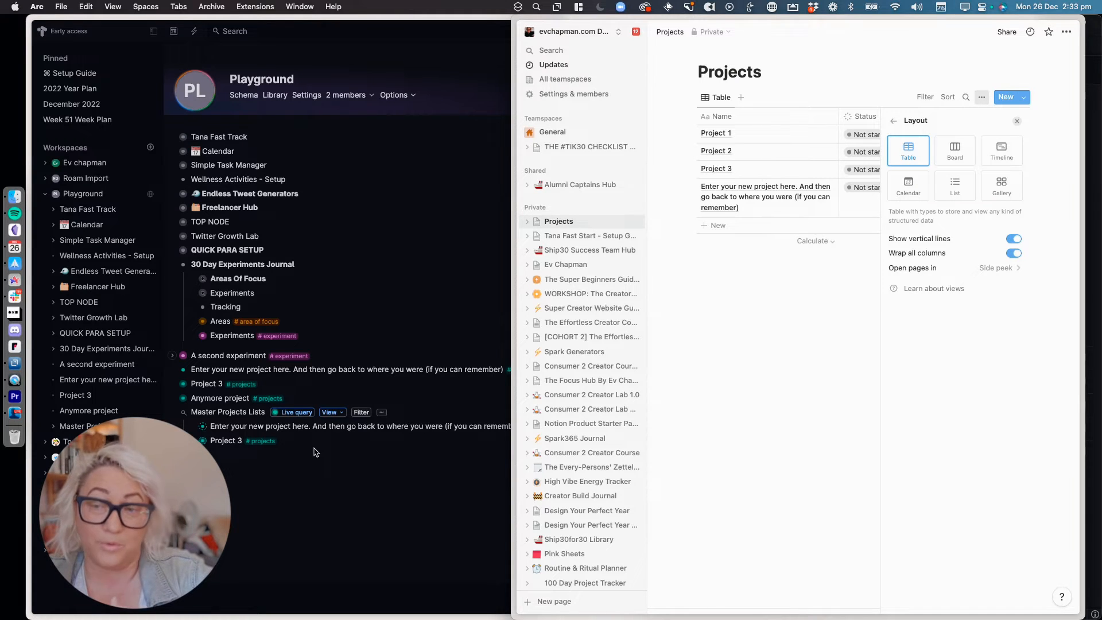
- Switch back to Tana and display the Master Projects Lists results as a table
{"action": "left_click", "coordinate": [293, 411]}
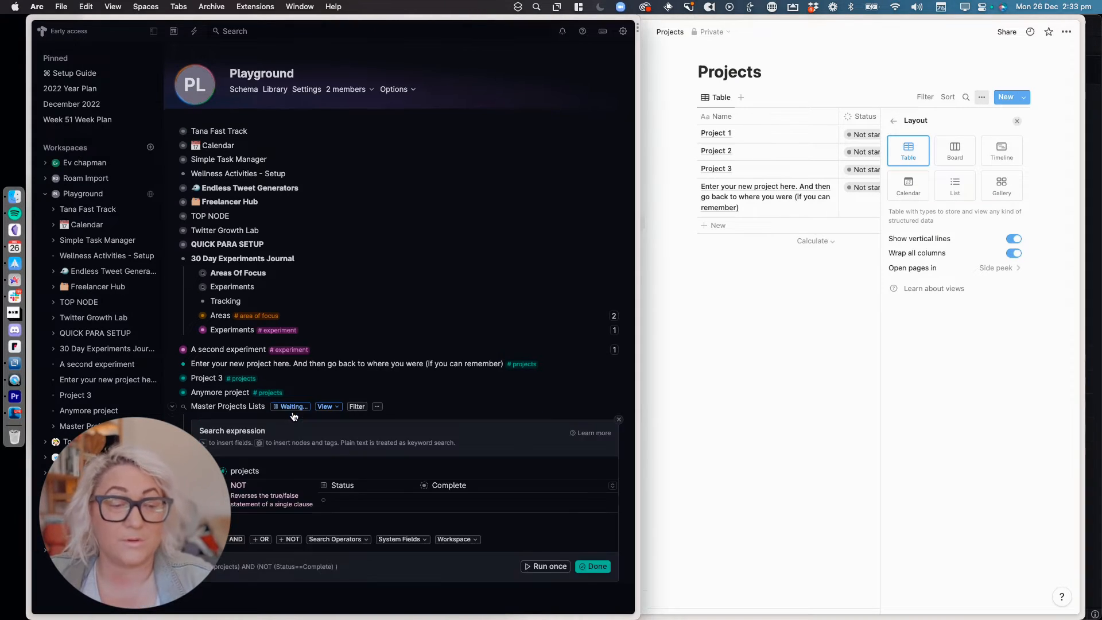
{"action": "left_click", "coordinate": [295, 411]}
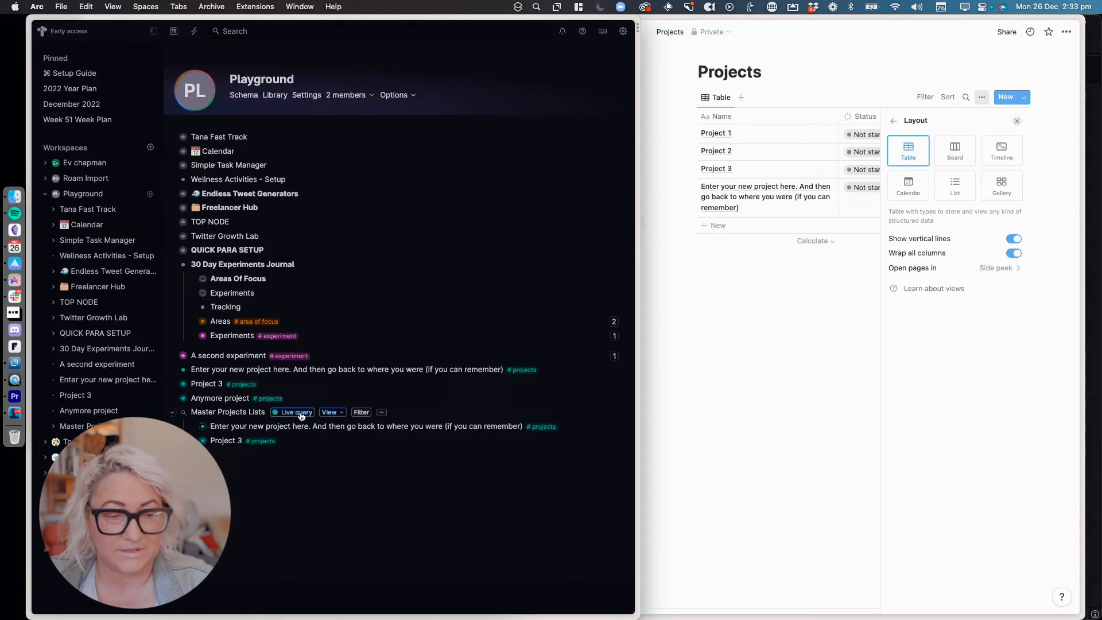
{"action": "left_click", "coordinate": [336, 413]}
{"action": "left_click", "coordinate": [347, 438]}
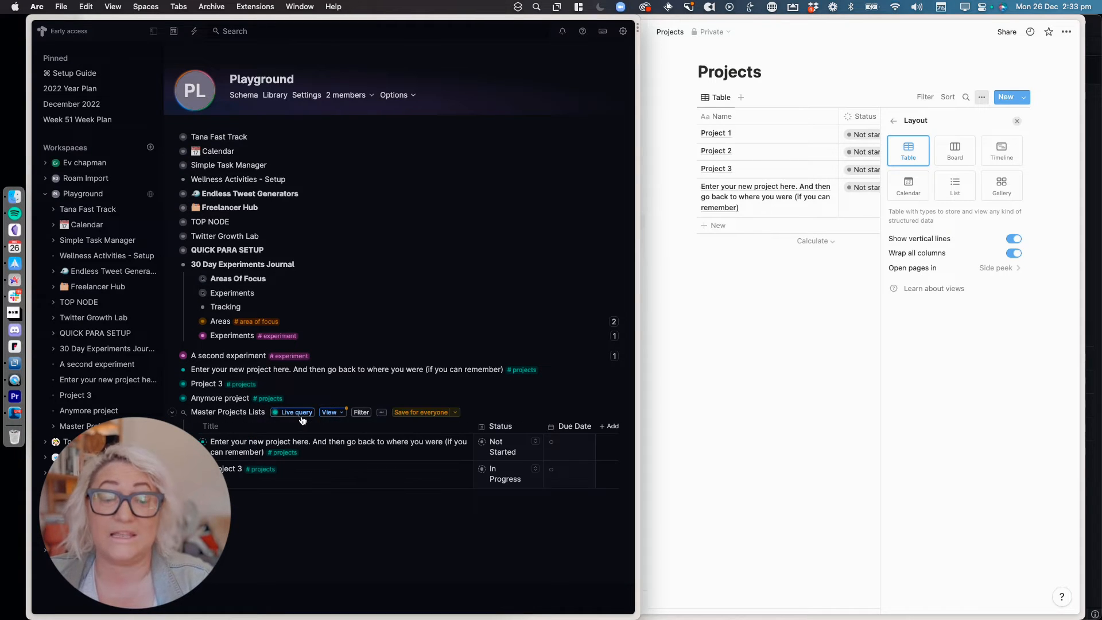
- Display the Master Projects Lists results as cards grouped by Status, and save the view for everyone
{"action": "left_click", "coordinate": [332, 413]}
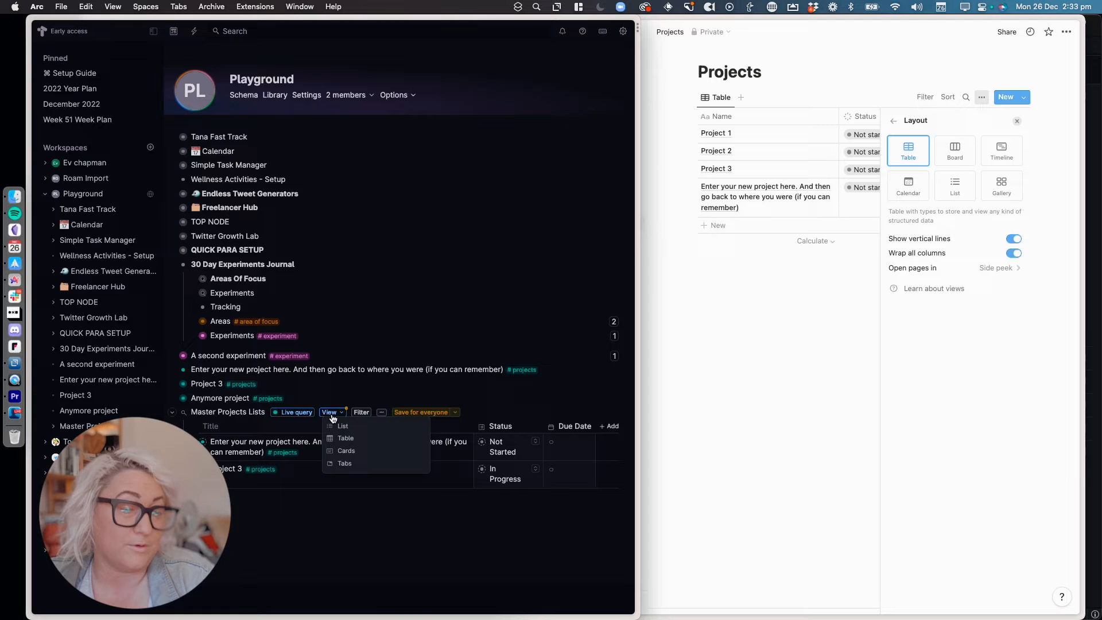
{"action": "left_click", "coordinate": [355, 451]}
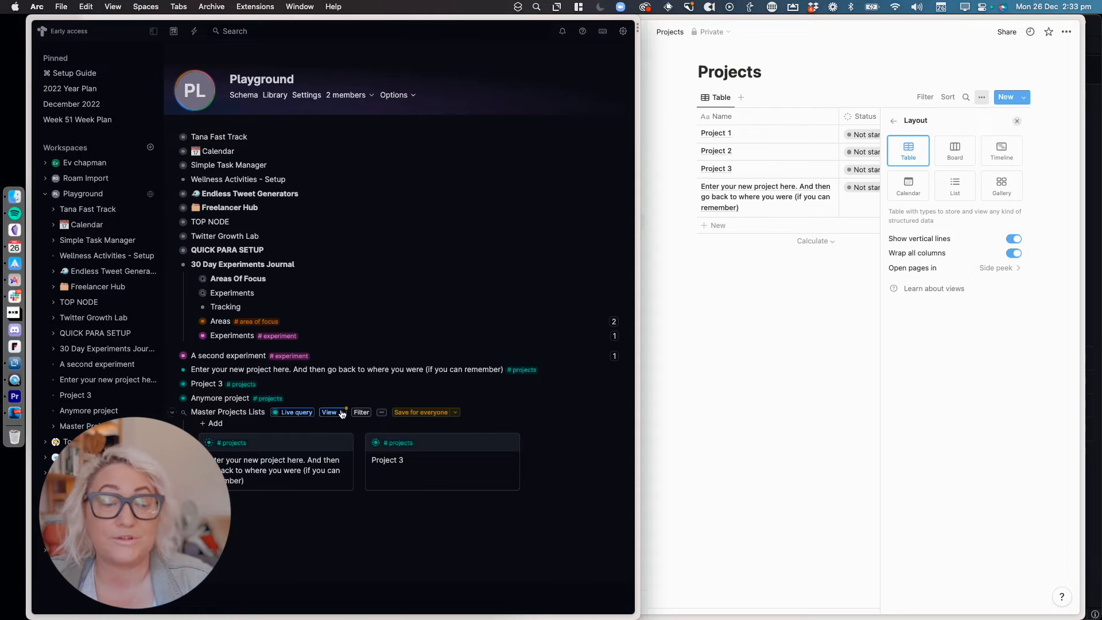
{"action": "left_click", "coordinate": [382, 413]}
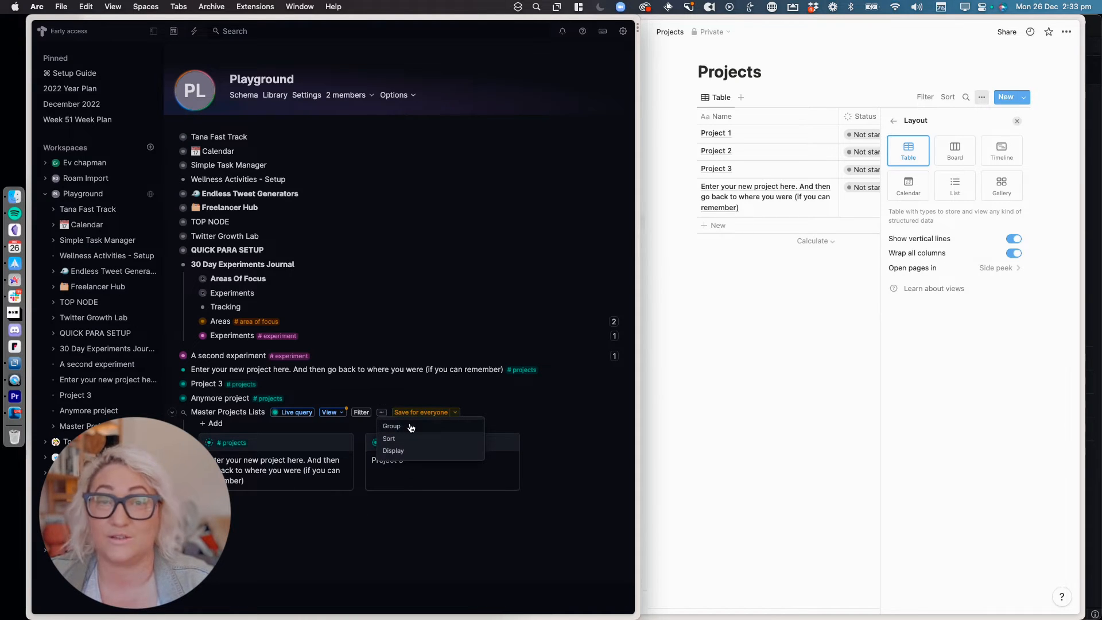
{"action": "left_click", "coordinate": [411, 426]}
{"action": "left_click", "coordinate": [465, 439]}
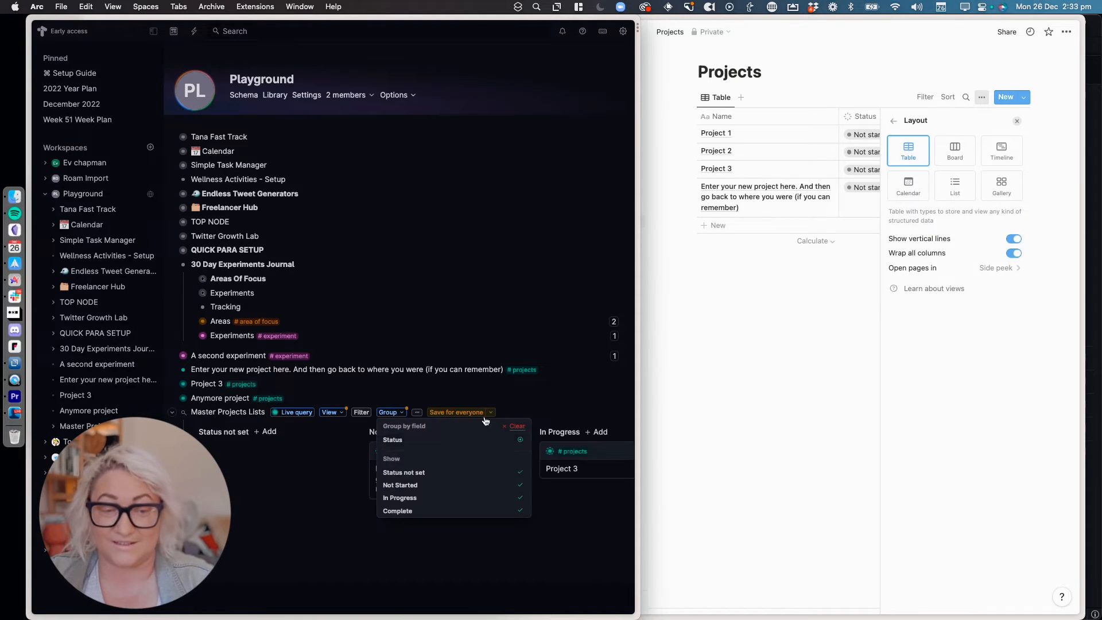
{"action": "left_click", "coordinate": [577, 396]}
{"action": "left_click", "coordinate": [457, 412]}
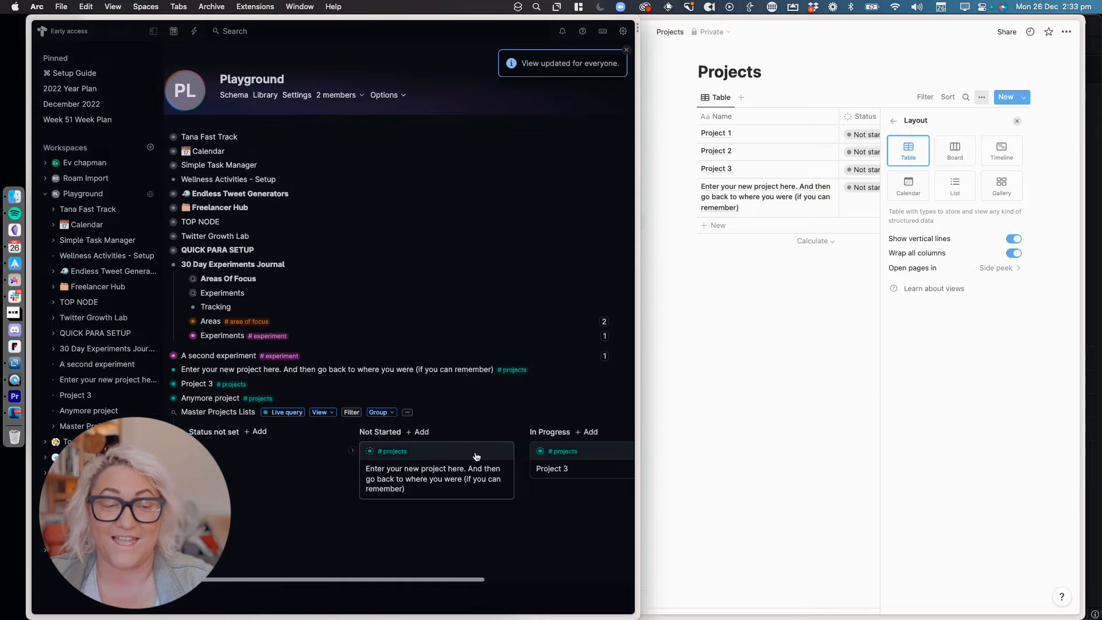
- Look through the status columns of the Master Projects Lists board and collapse the search node
{"action": "scroll", "coordinate": [402, 447], "scroll_direction": "right", "scroll_amount": 5}
{"action": "scroll", "coordinate": [356, 432], "scroll_direction": "left", "scroll_amount": 5}
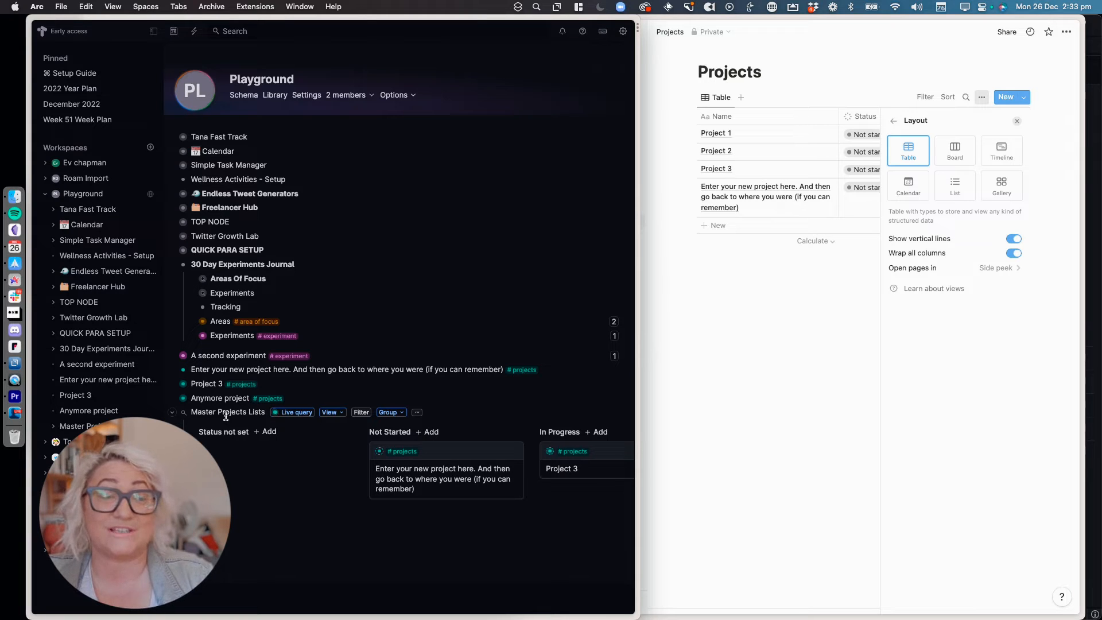
{"action": "left_click", "coordinate": [173, 413]}
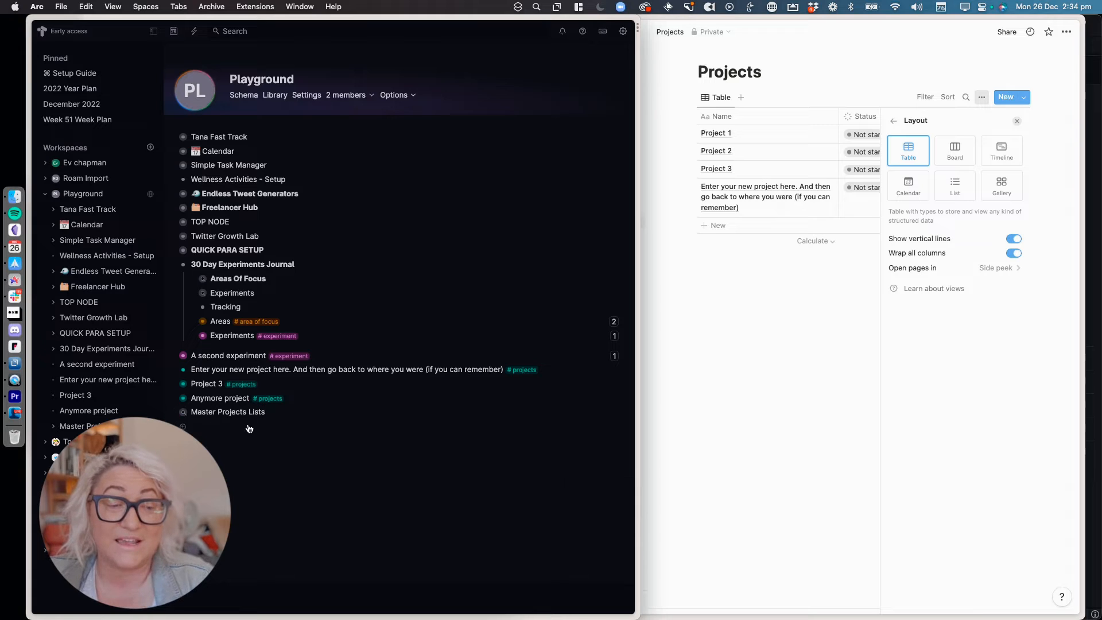
- Insert a live search below Master Projects Lists that finds nodes tagged #projects with Status In Progress as a list
{"action": "left_click", "coordinate": [274, 412]}
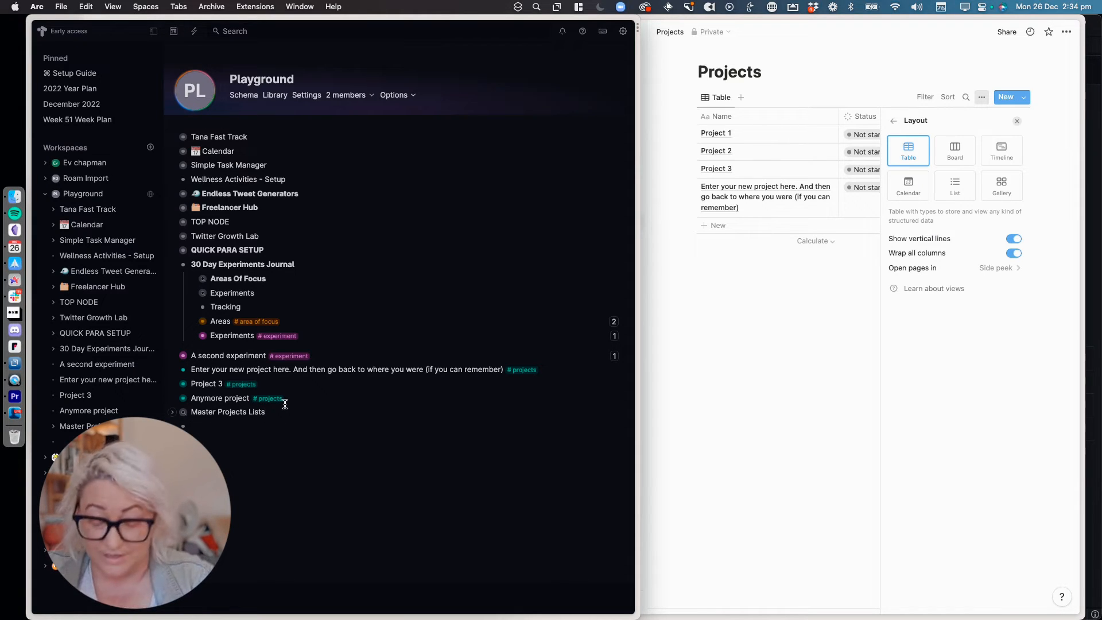
{"action": "key", "text": "super+k"}
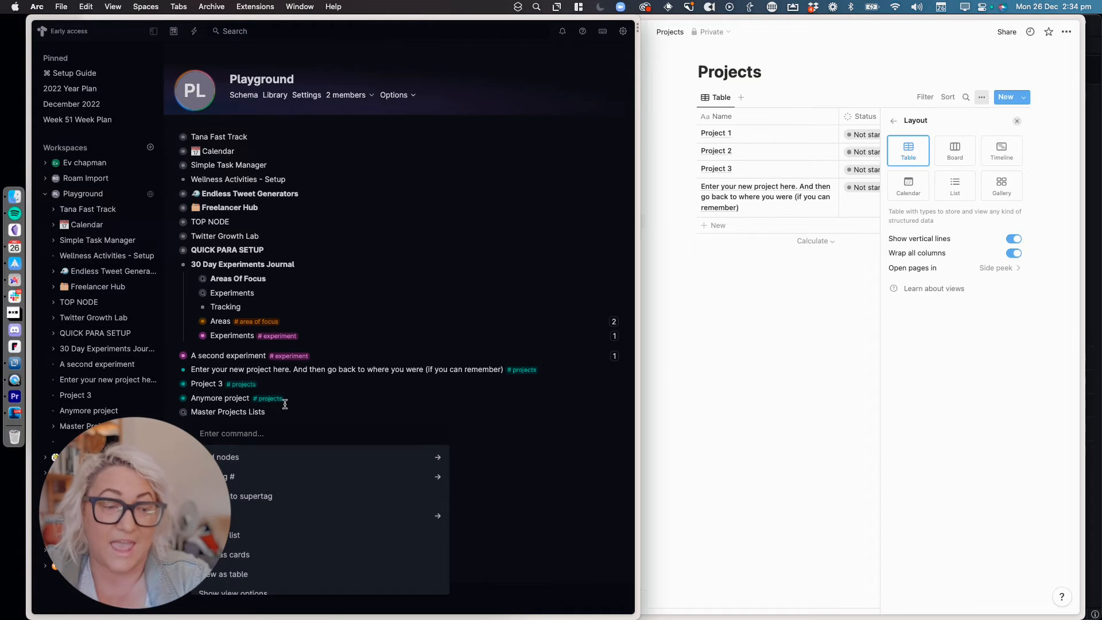
{"action": "type", "text": "Find nodes"}
{"action": "key", "text": "Return"}
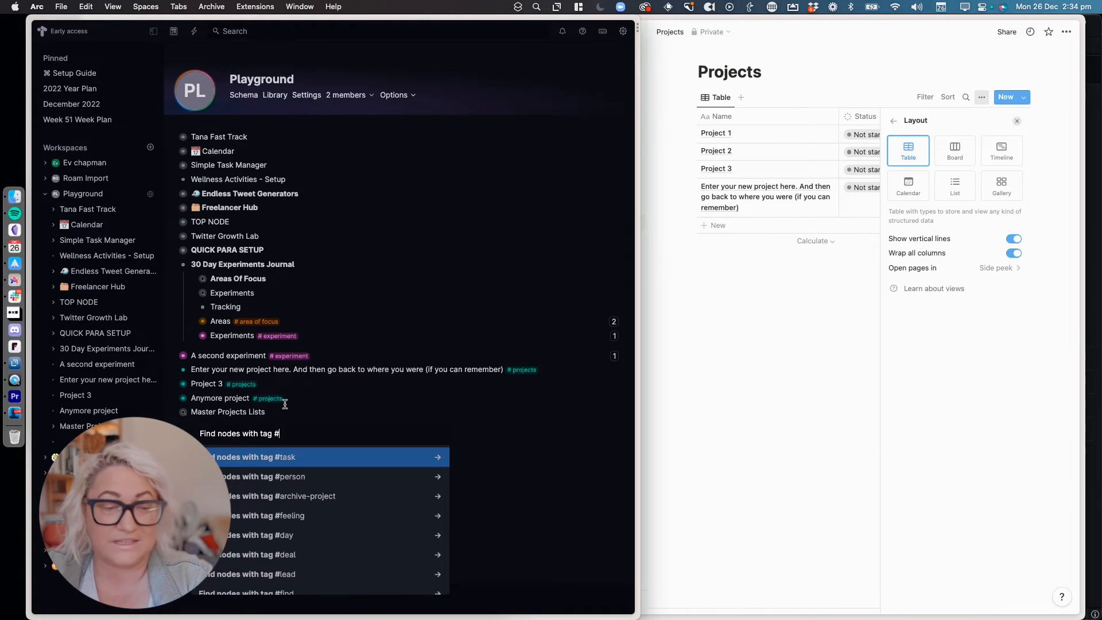
{"action": "type", "text": "proj"}
{"action": "key", "text": "Return"}
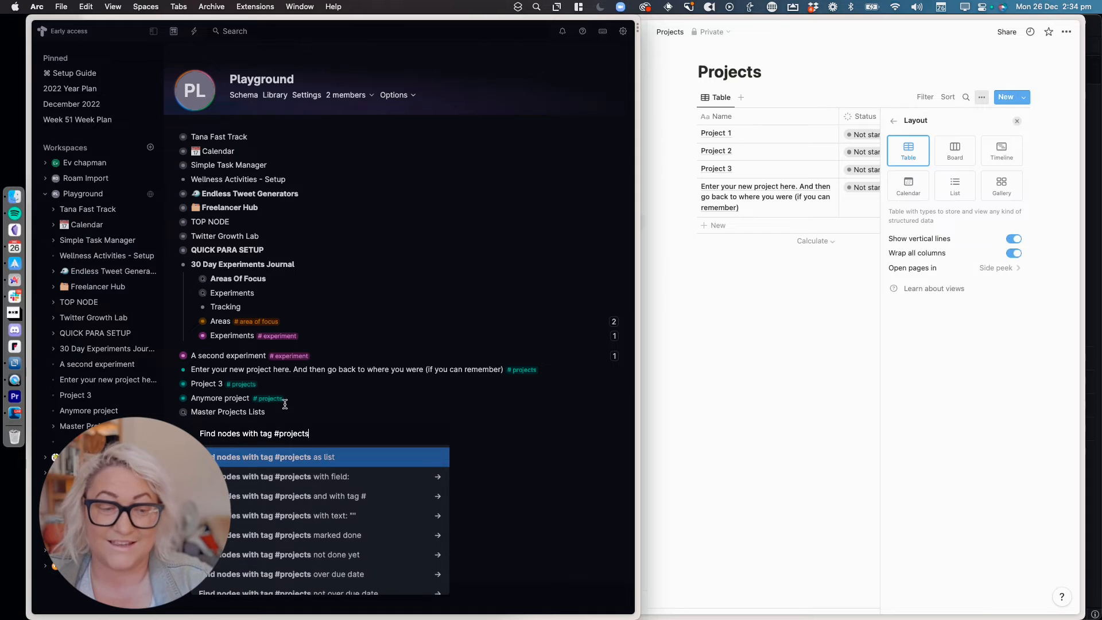
{"action": "key", "text": "Down"}
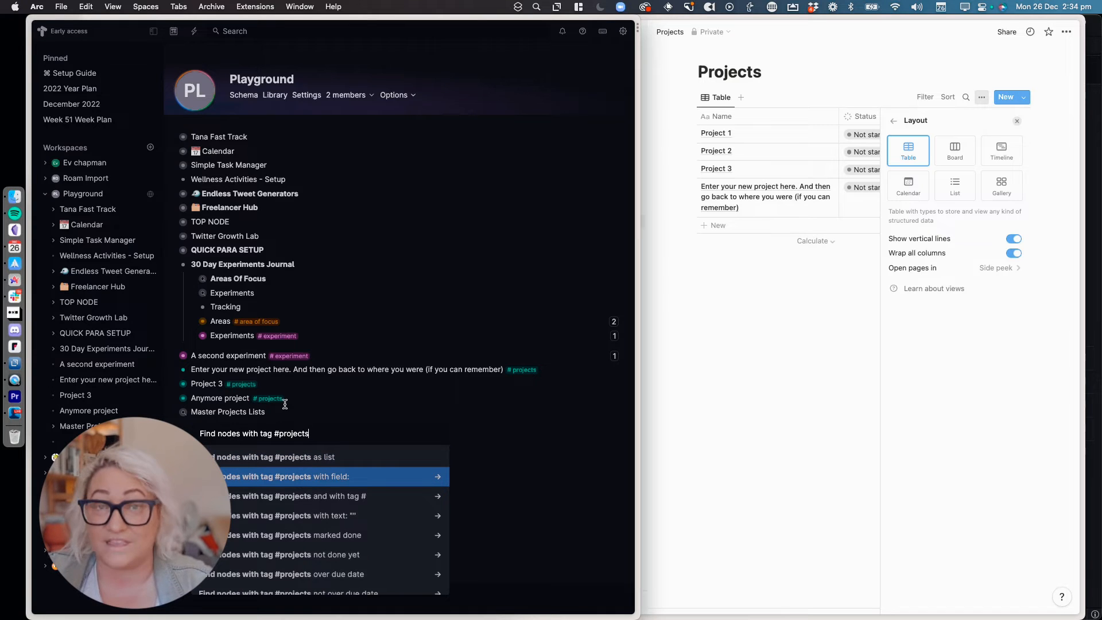
{"action": "key", "text": "Return"}
{"action": "key", "text": "Return"}
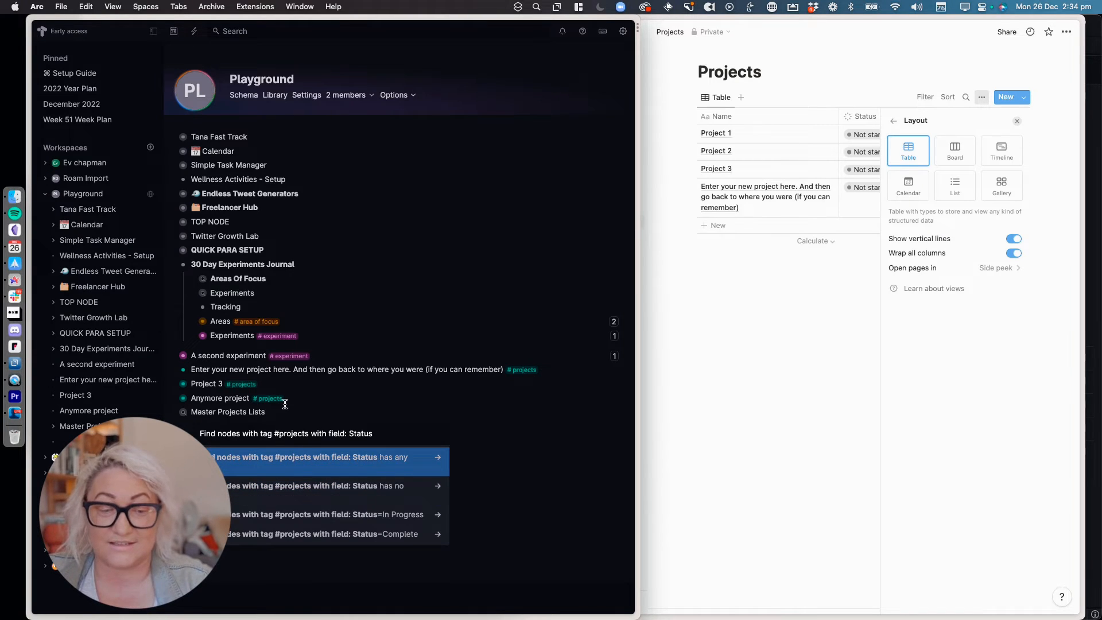
{"action": "key", "text": "Down"}
{"action": "key", "text": "Down"}
{"action": "key", "text": "Return"}
{"action": "key", "text": "Return"}
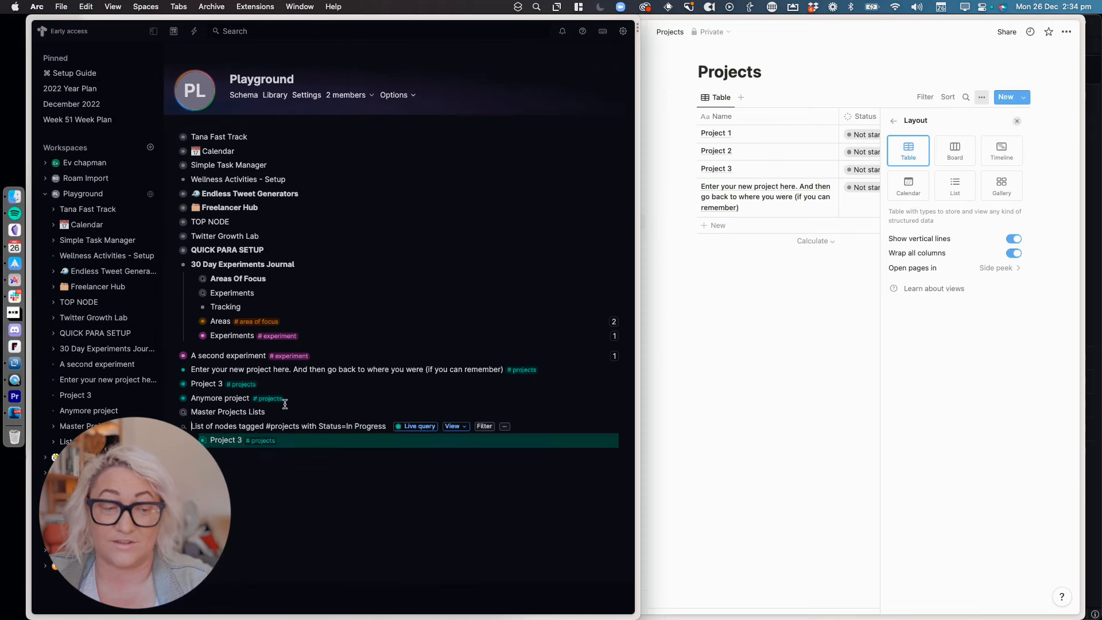
- Rename the new live search node as "In Progress Projects" and collapse it
{"action": "triple_click", "coordinate": [292, 427]}
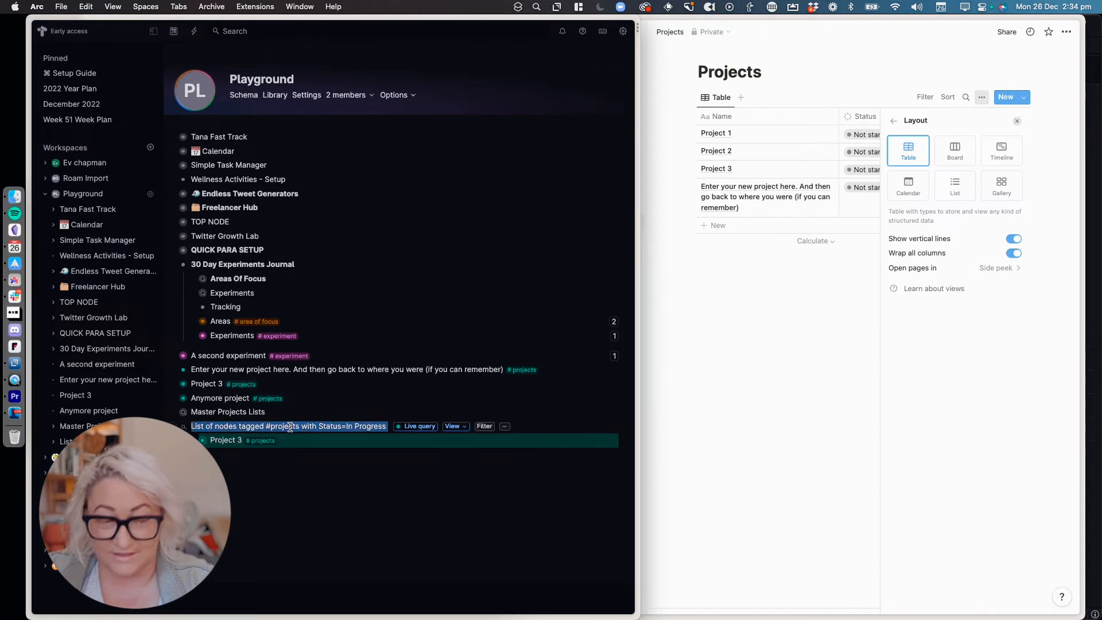
{"action": "type", "text": "In Progress Lists"}
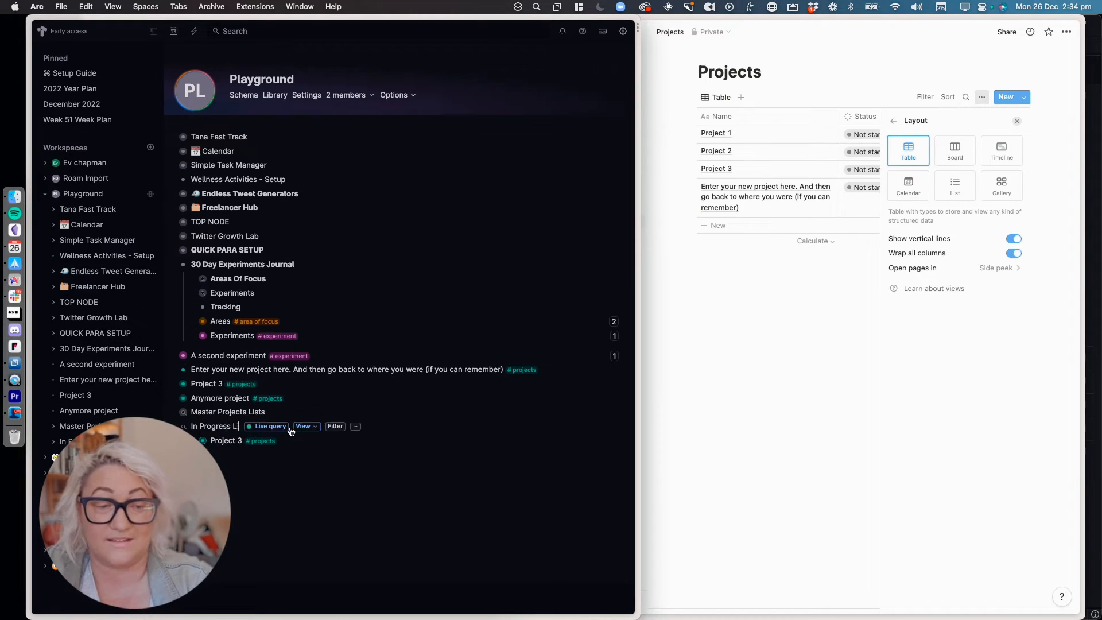
{"action": "key", "text": "BackSpace"}
{"action": "key", "text": "BackSpace"}
{"action": "key", "text": "BackSpace"}
{"action": "key", "text": "BackSpace"}
{"action": "key", "text": "BackSpace"}
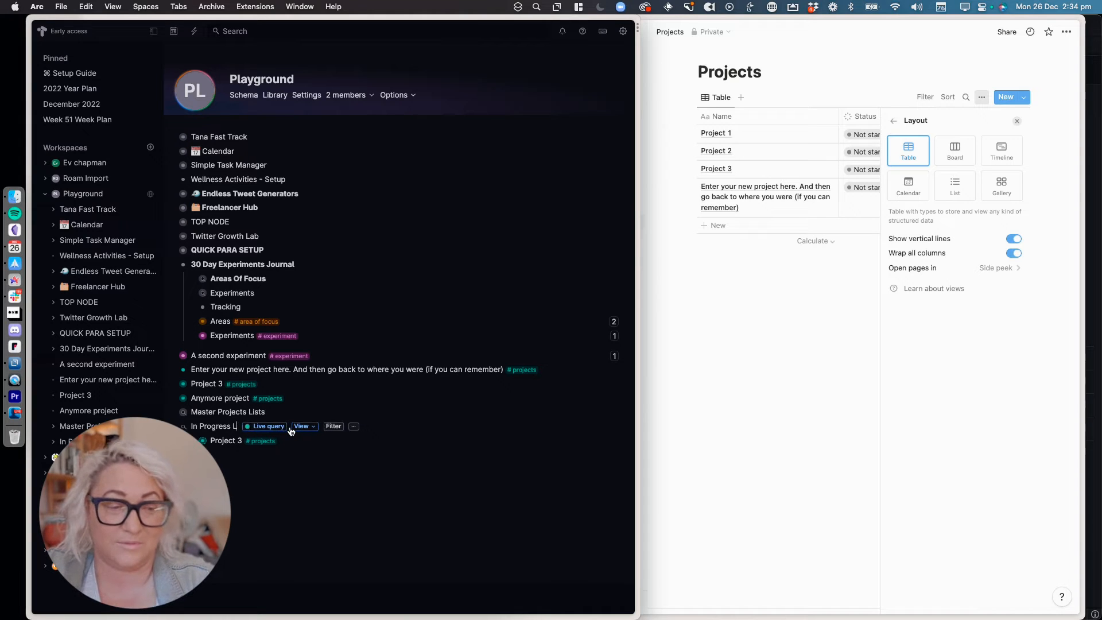
{"action": "type", "text": "Projects"}
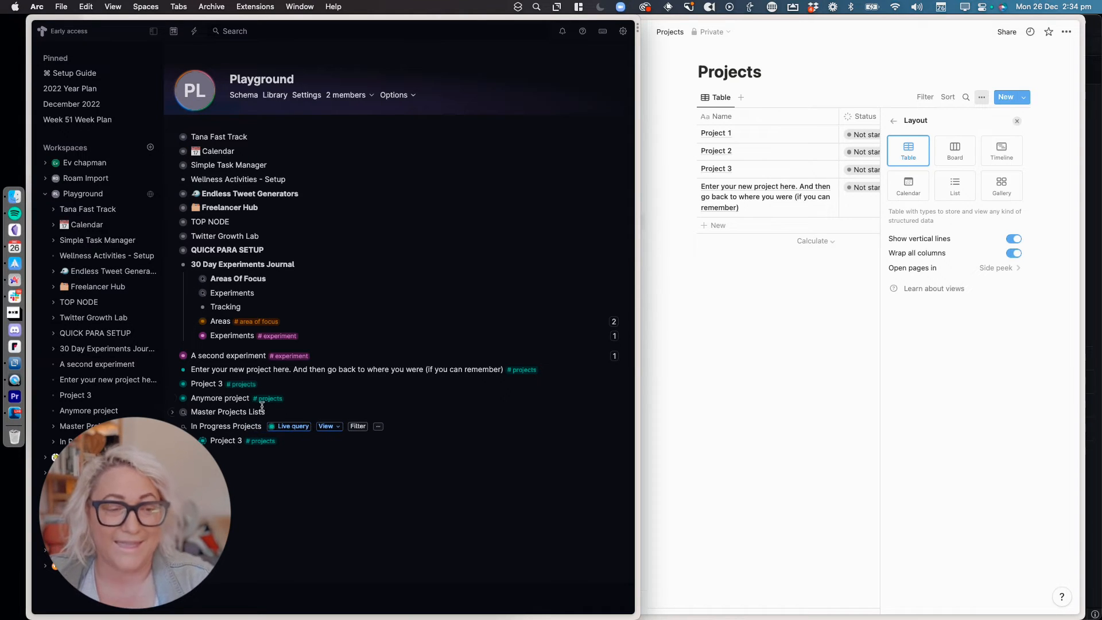
{"action": "left_click", "coordinate": [175, 426]}
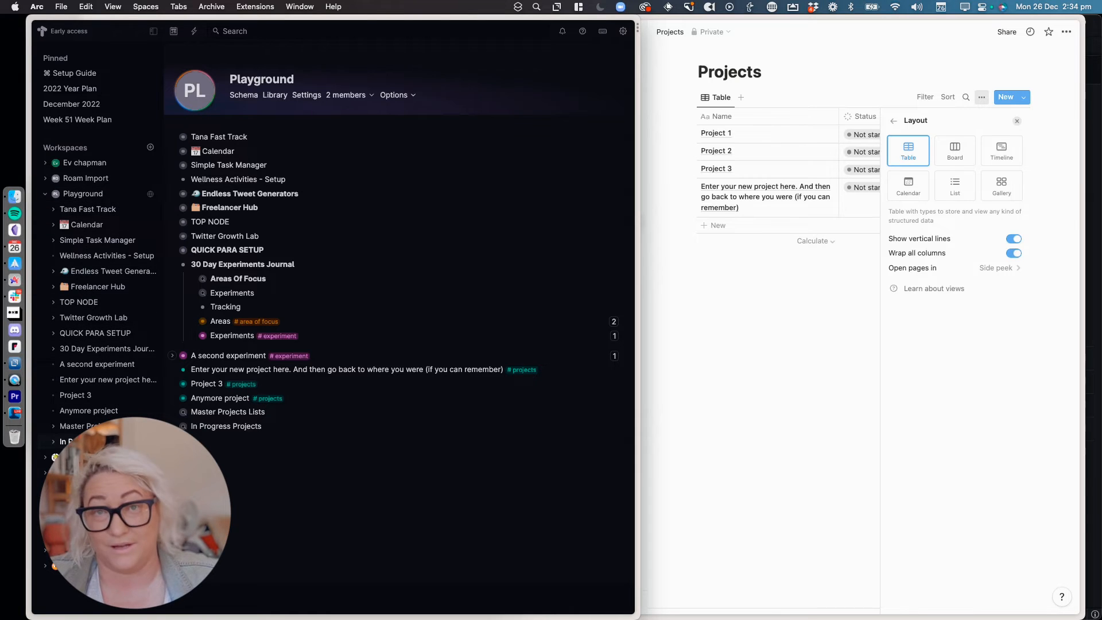
- Open the Project 3 node to view its fields and references, and return to the Playground
{"action": "left_click", "coordinate": [183, 384]}
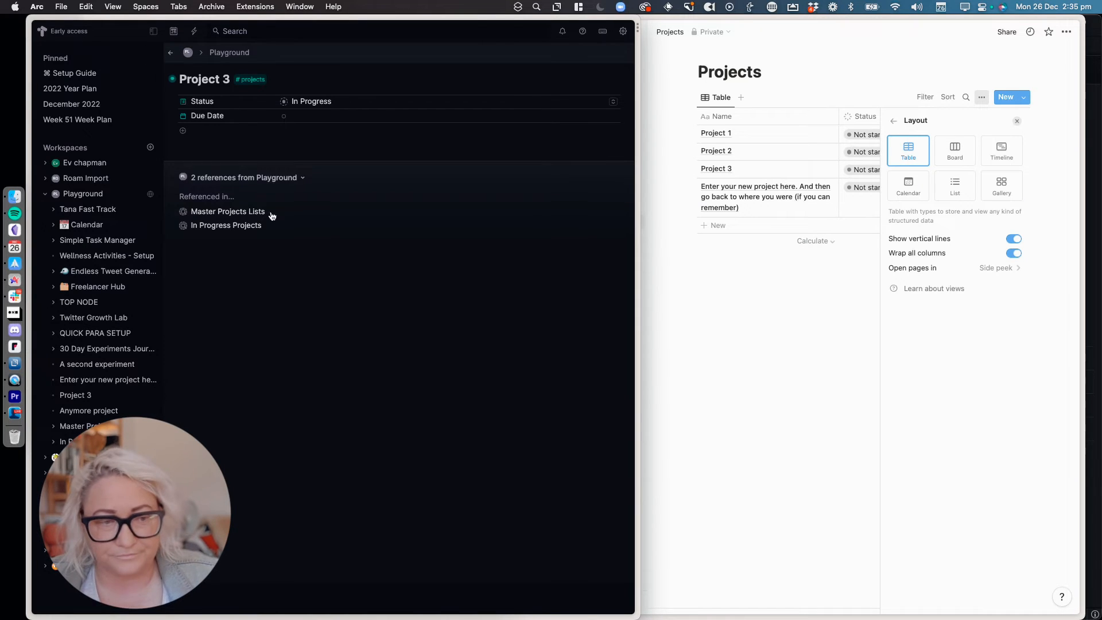
{"action": "key", "text": "super+bracketleft"}
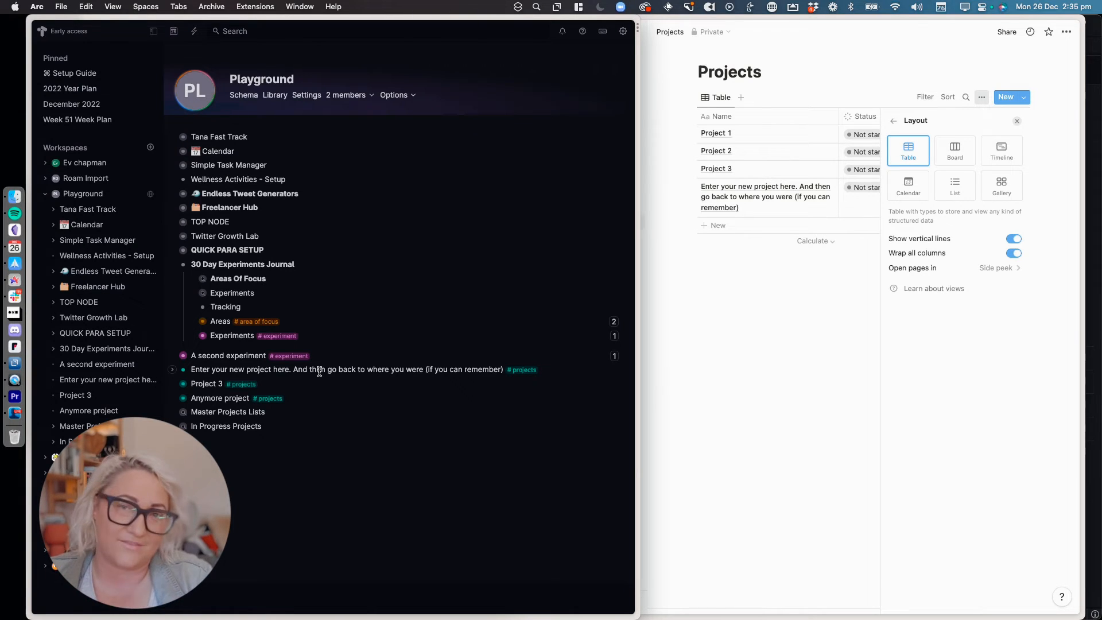
- Add a node named "Project Hub" directly above Master Projects Lists in the Playground
{"action": "left_click", "coordinate": [206, 412]}
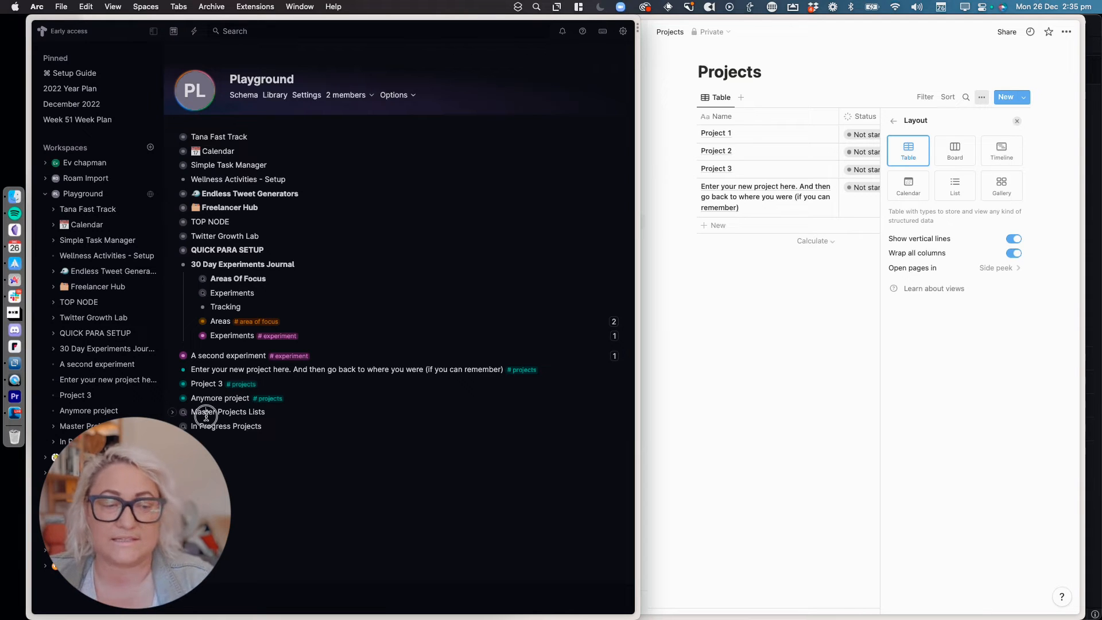
{"action": "key", "text": "Return"}
{"action": "key", "text": "BackSpace"}
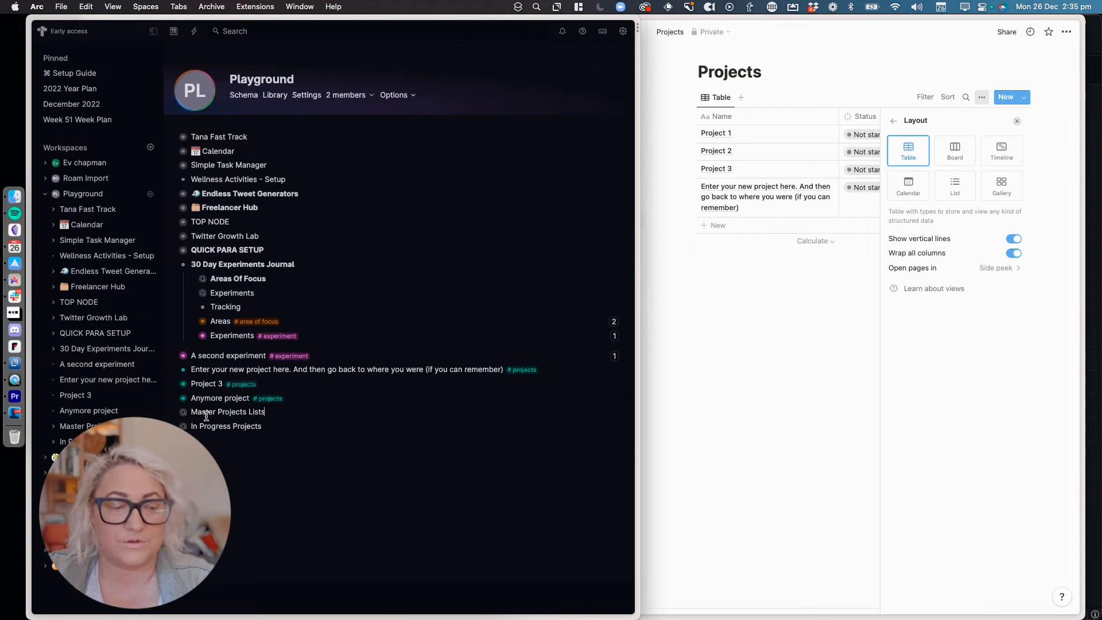
{"action": "left_click", "coordinate": [193, 411]}
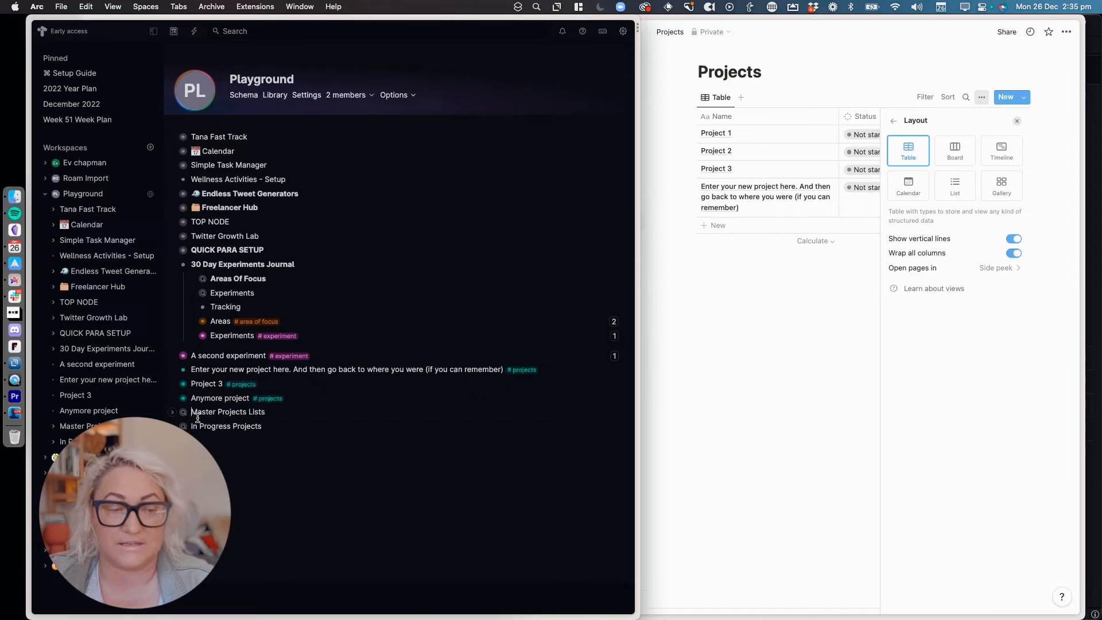
{"action": "key", "text": "Return"}
{"action": "type", "text": "Project Hub"}
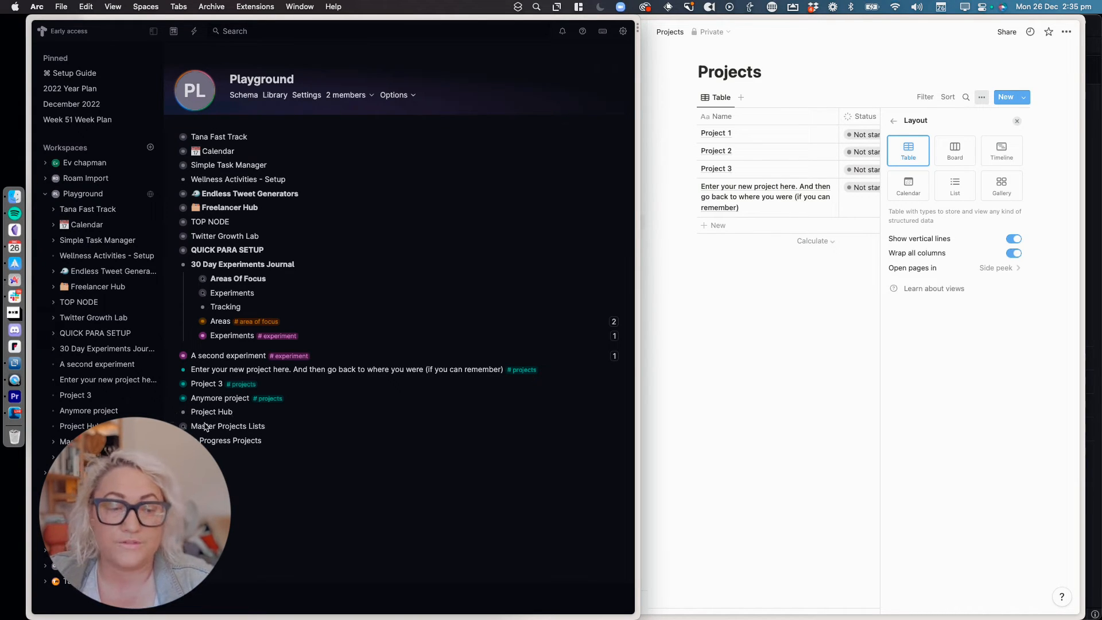
- Nest Master Projects Lists and In Progress Projects under Project Hub and collapse it
{"action": "left_click_drag", "start_coordinate": [205, 427], "coordinate": [218, 441]}
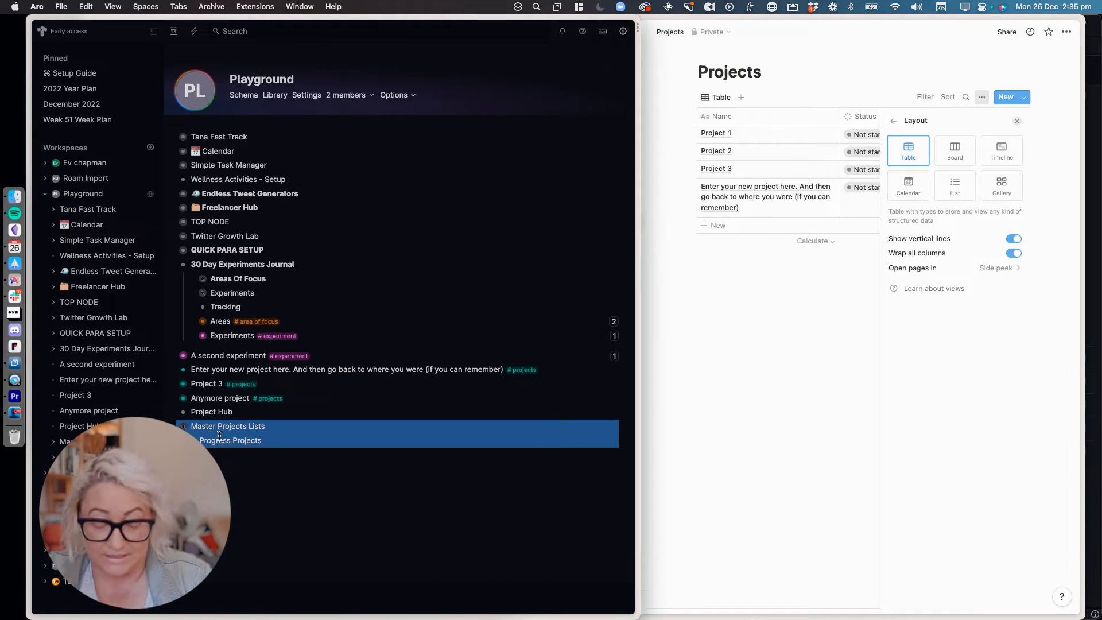
{"action": "key", "text": "Tab"}
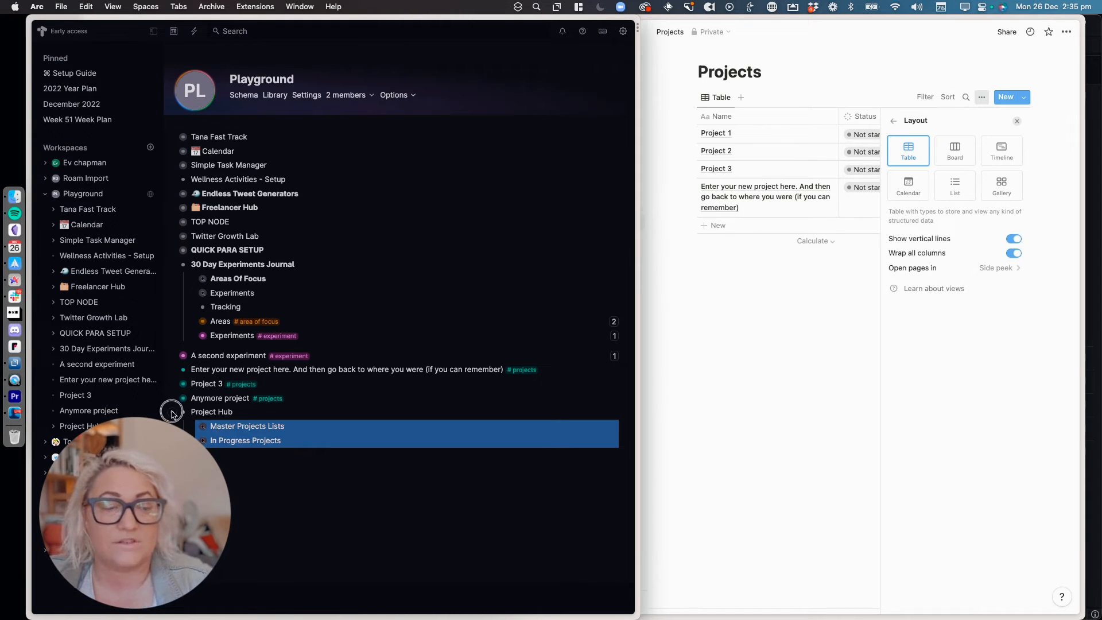
{"action": "left_click", "coordinate": [172, 412]}
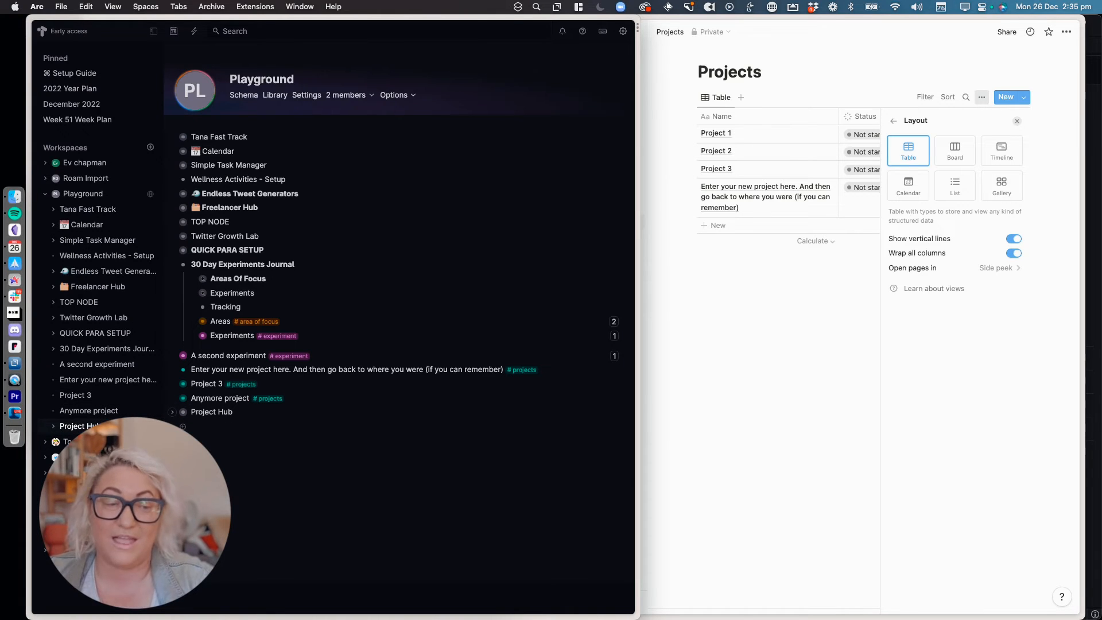
- Open the Project Hub node and check the Tabs view setting in Tana labs
{"action": "left_click", "coordinate": [86, 426]}
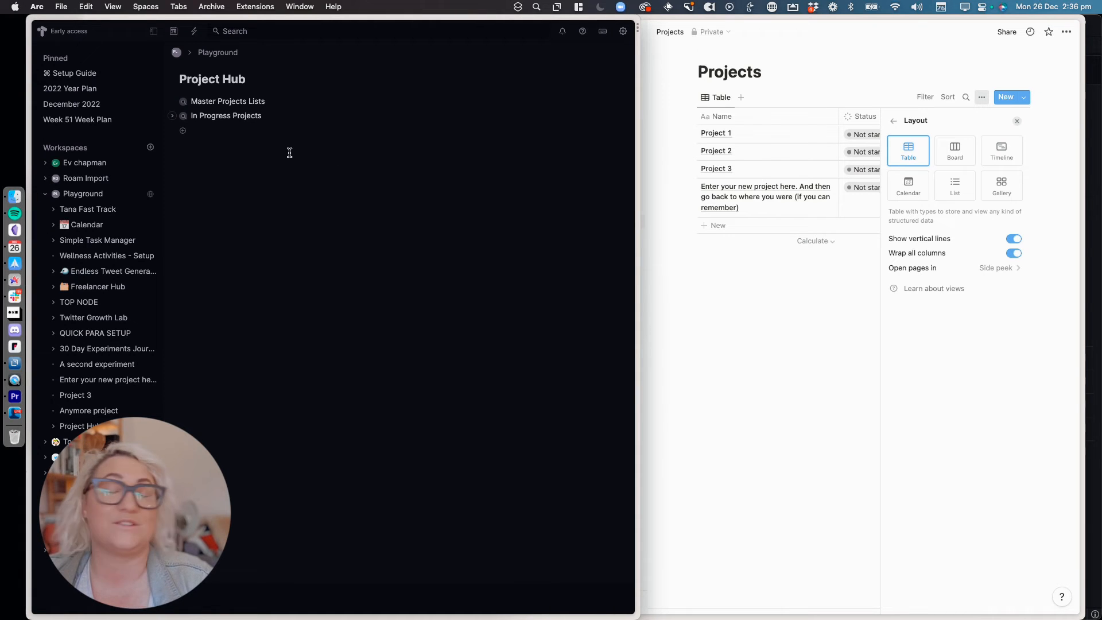
{"action": "left_click", "coordinate": [624, 33]}
{"action": "mouse_move", "coordinate": [543, 88]}
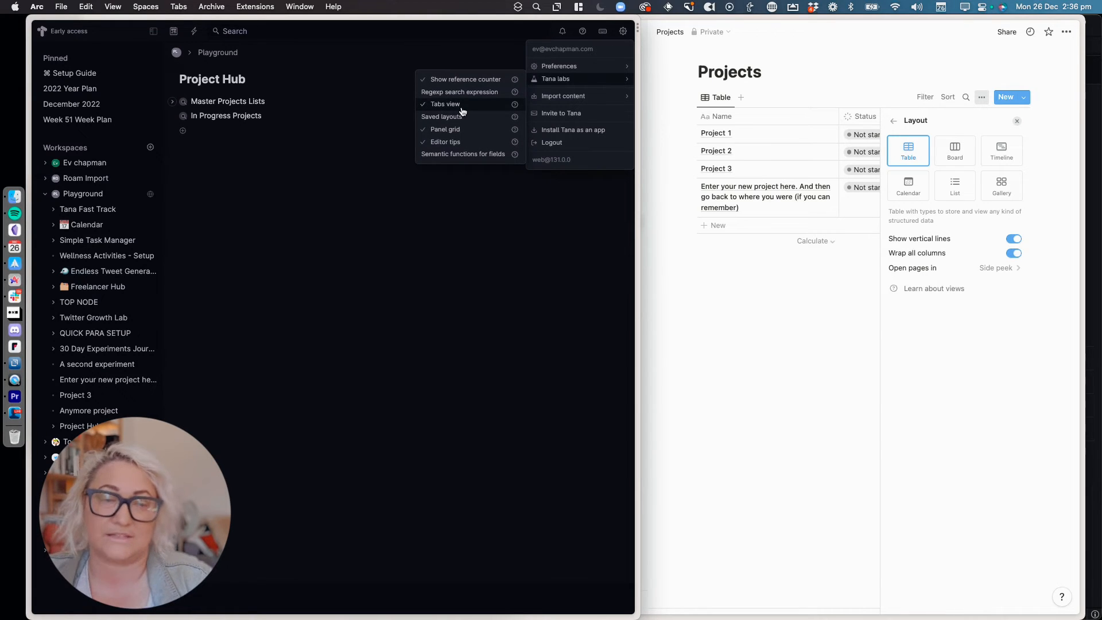
- Display the contents of Project Hub as tabs and save the view for everyone
{"action": "left_click", "coordinate": [215, 80]}
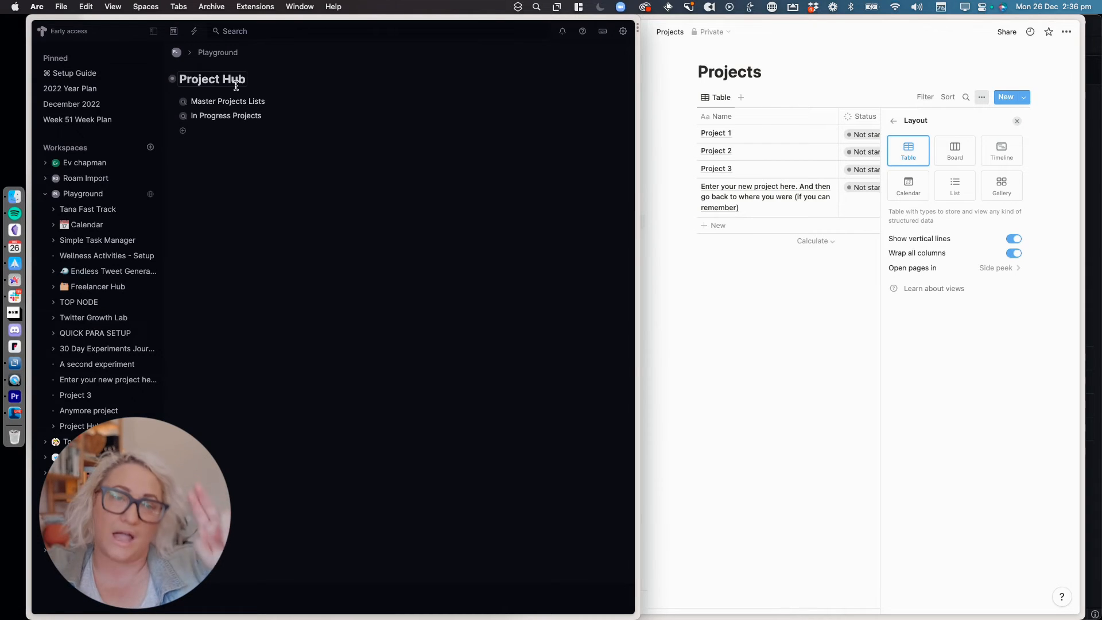
{"action": "key", "text": "super+k"}
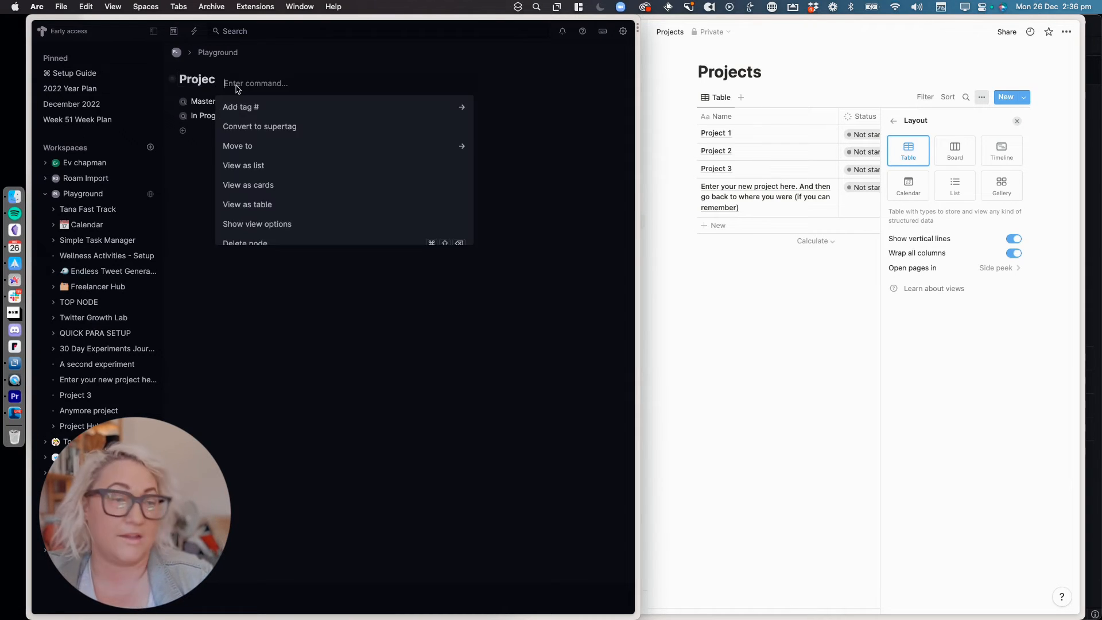
{"action": "type", "text": "tab"}
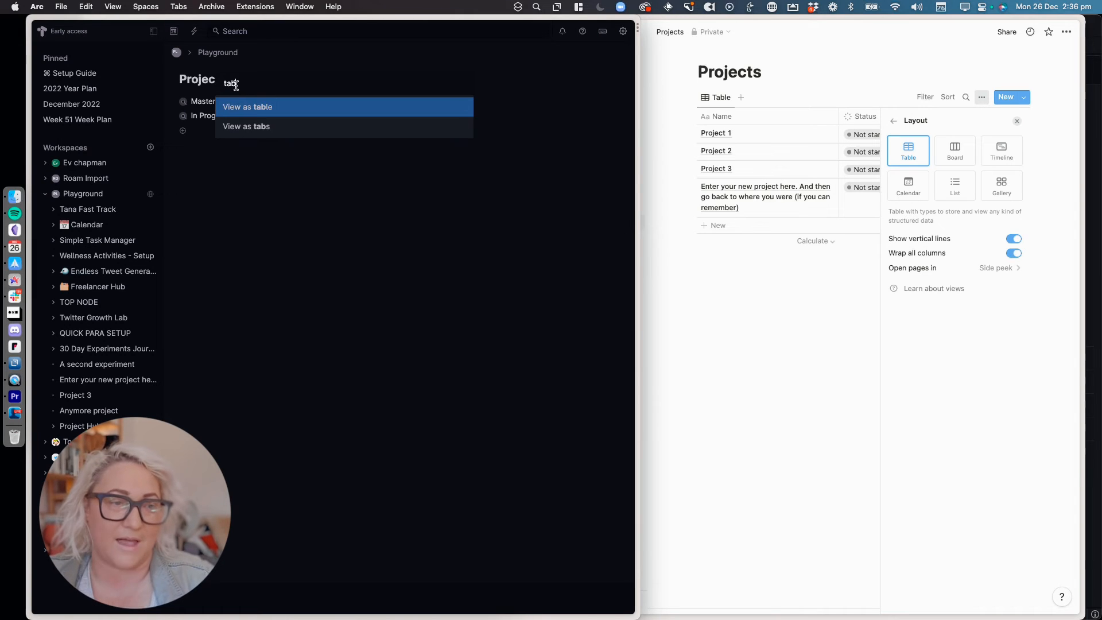
{"action": "left_click", "coordinate": [256, 126]}
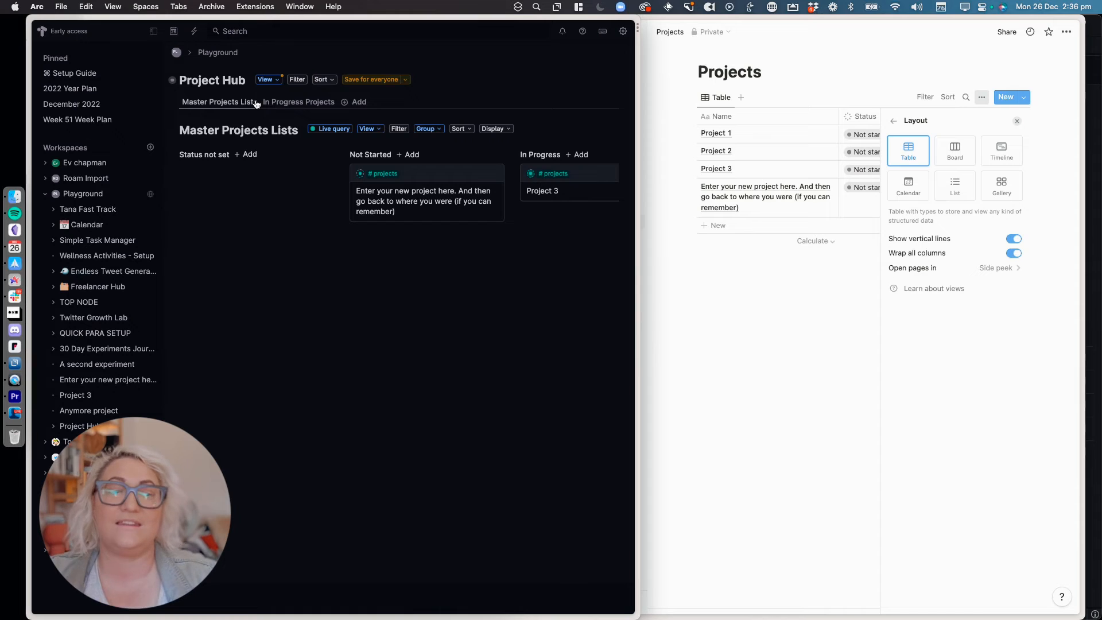
{"action": "left_click", "coordinate": [375, 80]}
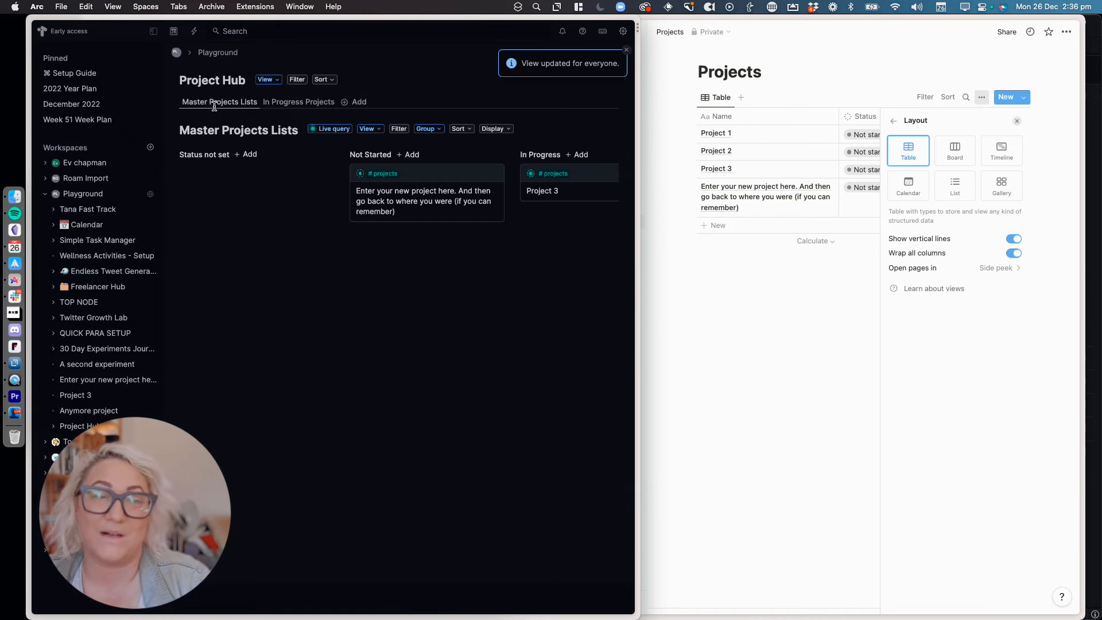
- View the In Progress Projects tab of Project Hub, and return to the Master Projects Lists tab
{"action": "left_click", "coordinate": [309, 109]}
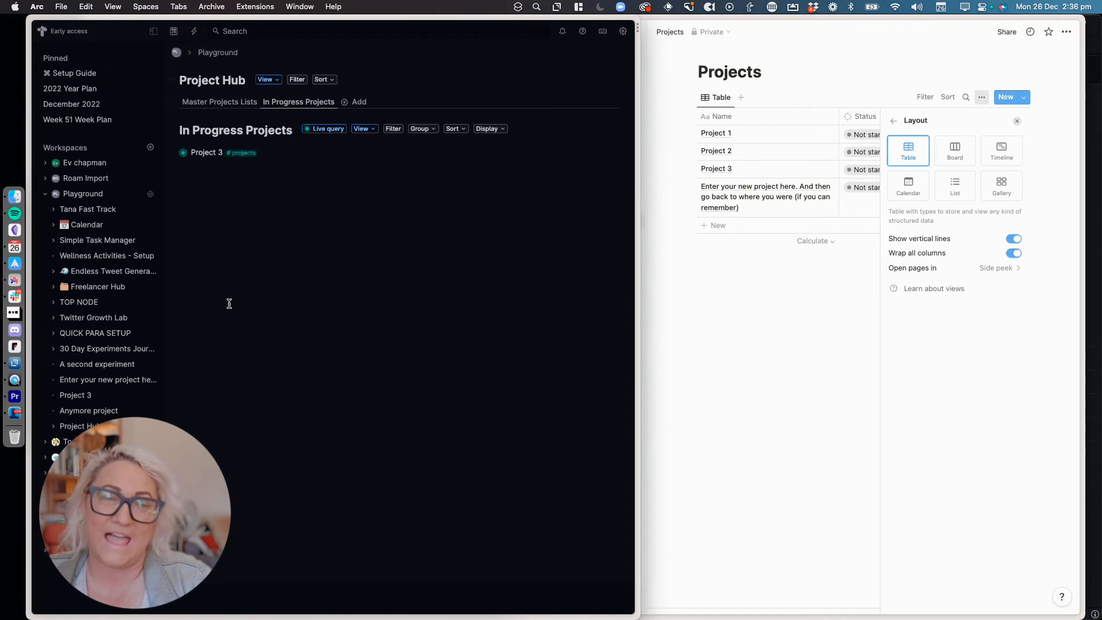
{"action": "left_click", "coordinate": [710, 323]}
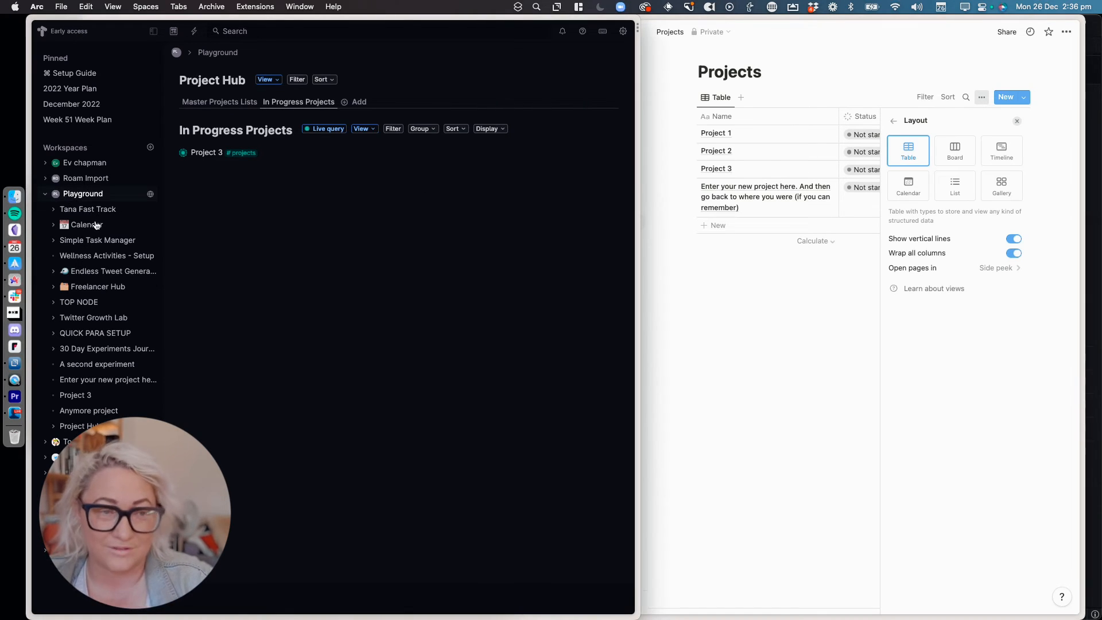
{"action": "left_click", "coordinate": [82, 195]}
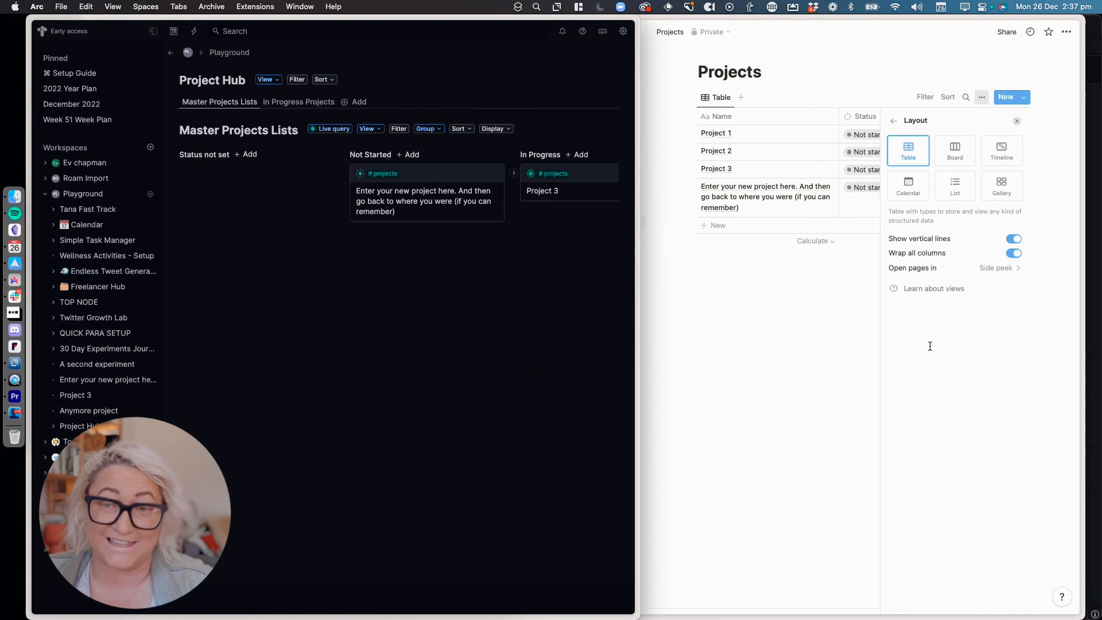
- Close the Notion layout settings and examine the Status filter, sort and field options of Master Projects Lists in Tana
{"action": "left_click", "coordinate": [815, 315]}
{"action": "left_click", "coordinate": [817, 315]}
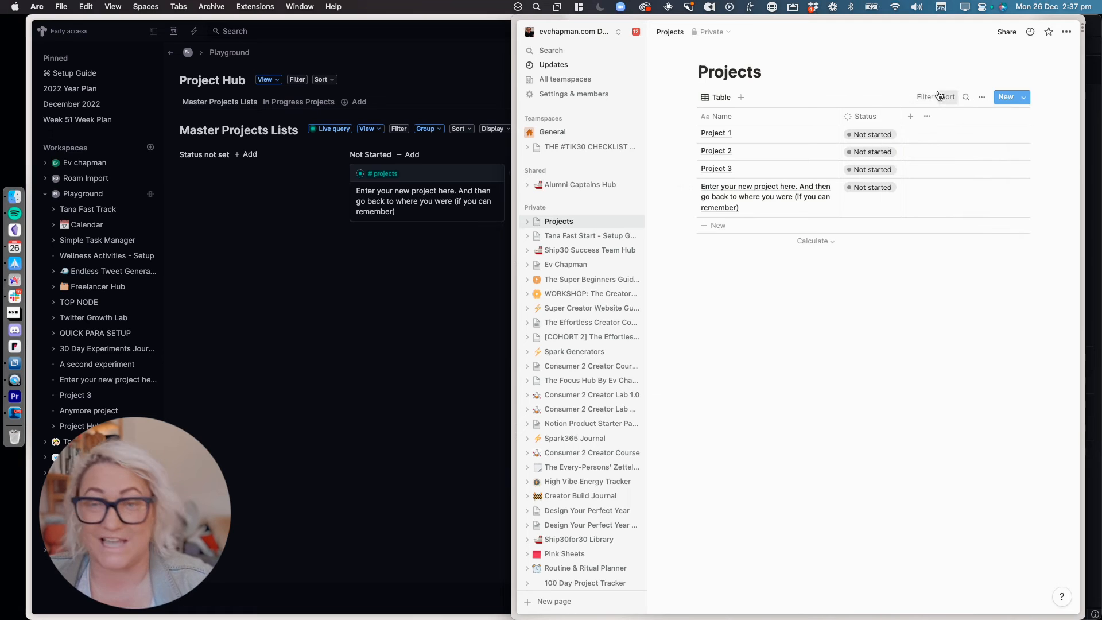
{"action": "left_click", "coordinate": [390, 123]}
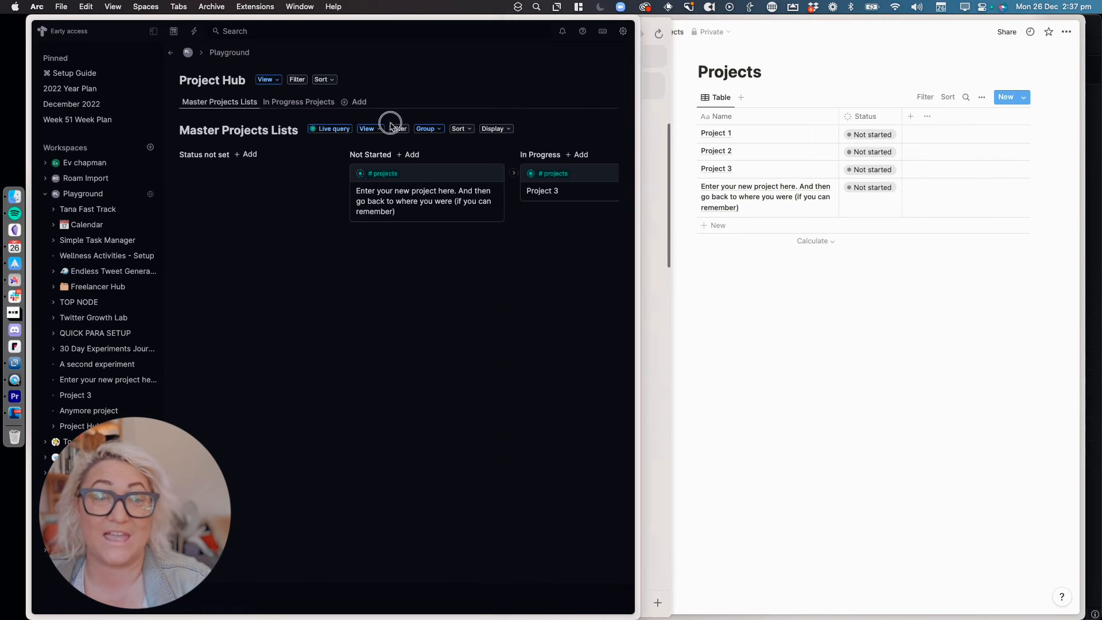
{"action": "left_click", "coordinate": [400, 129]}
{"action": "left_click", "coordinate": [195, 153]}
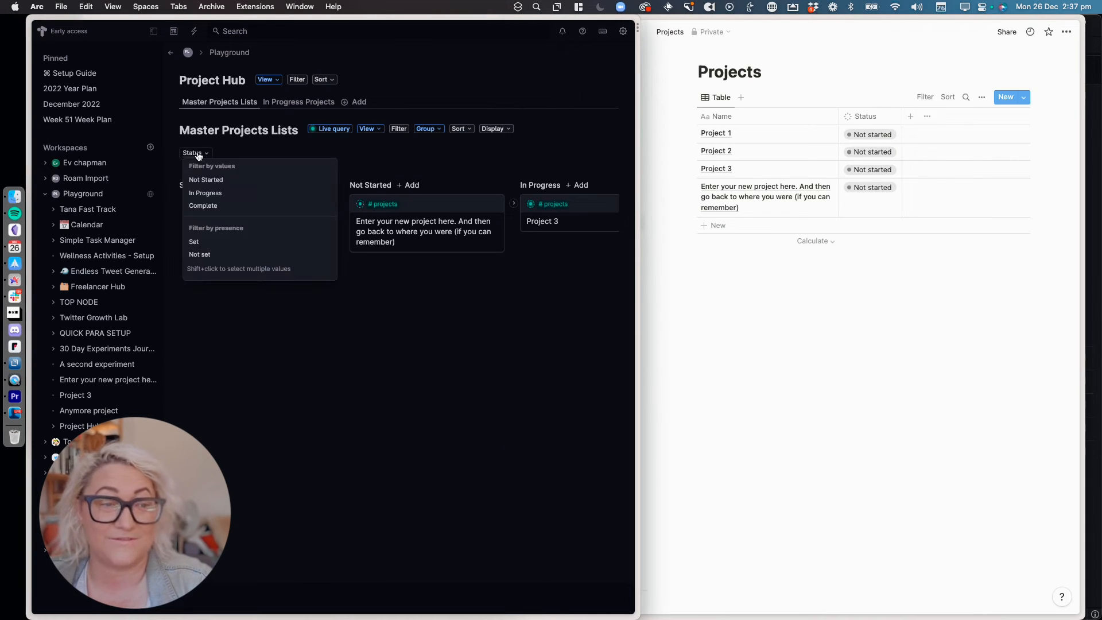
{"action": "left_click", "coordinate": [389, 156]}
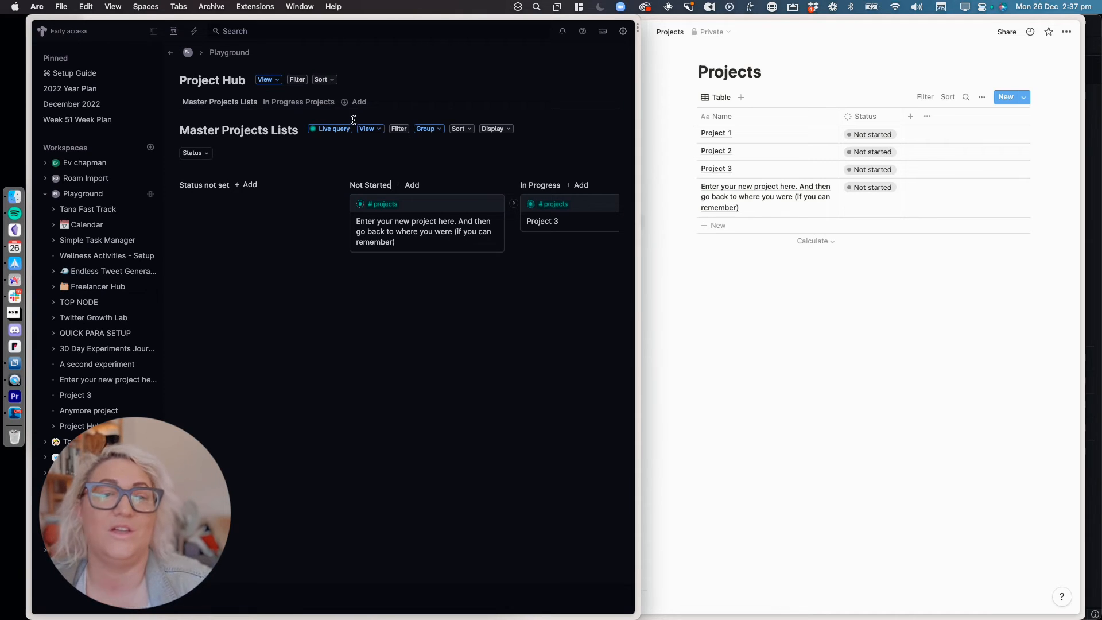
{"action": "left_click", "coordinate": [463, 129]}
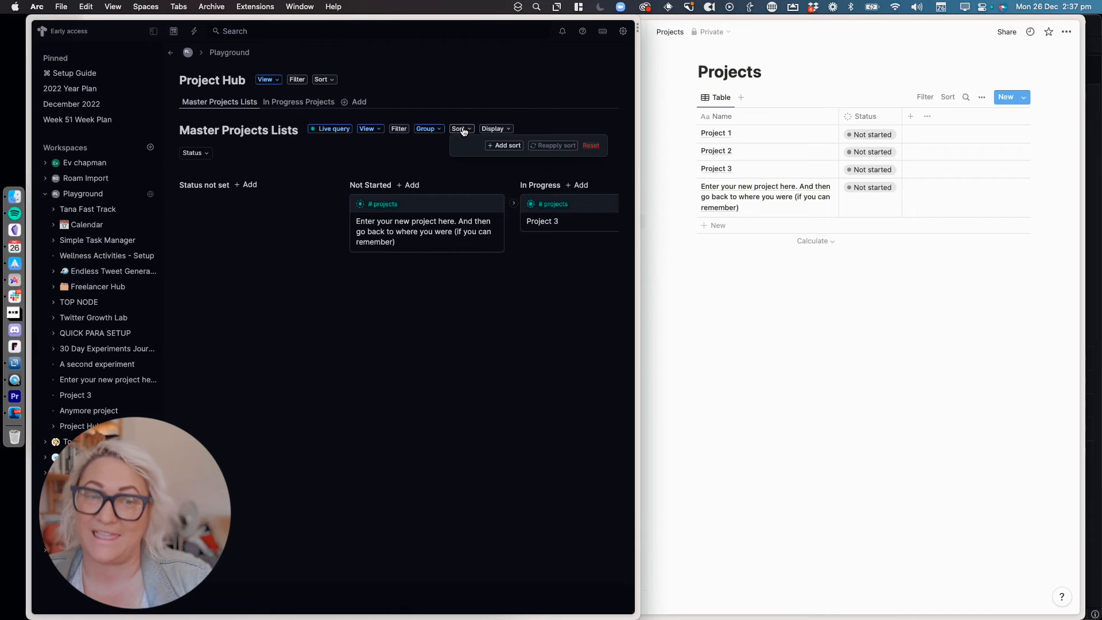
{"action": "left_click", "coordinate": [557, 116]}
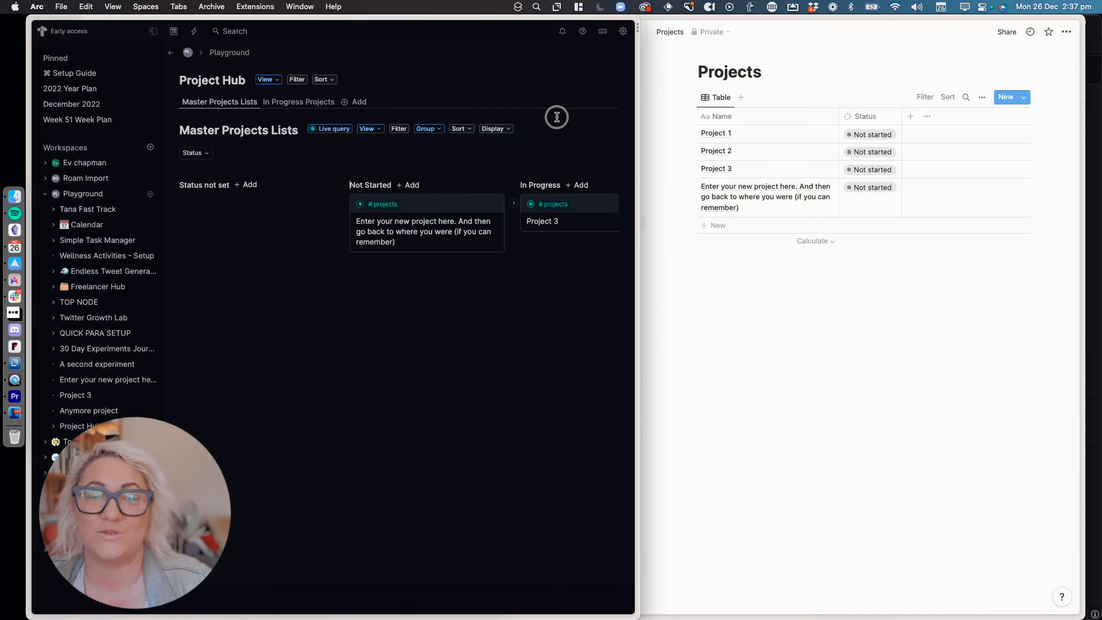
{"action": "left_click", "coordinate": [503, 129]}
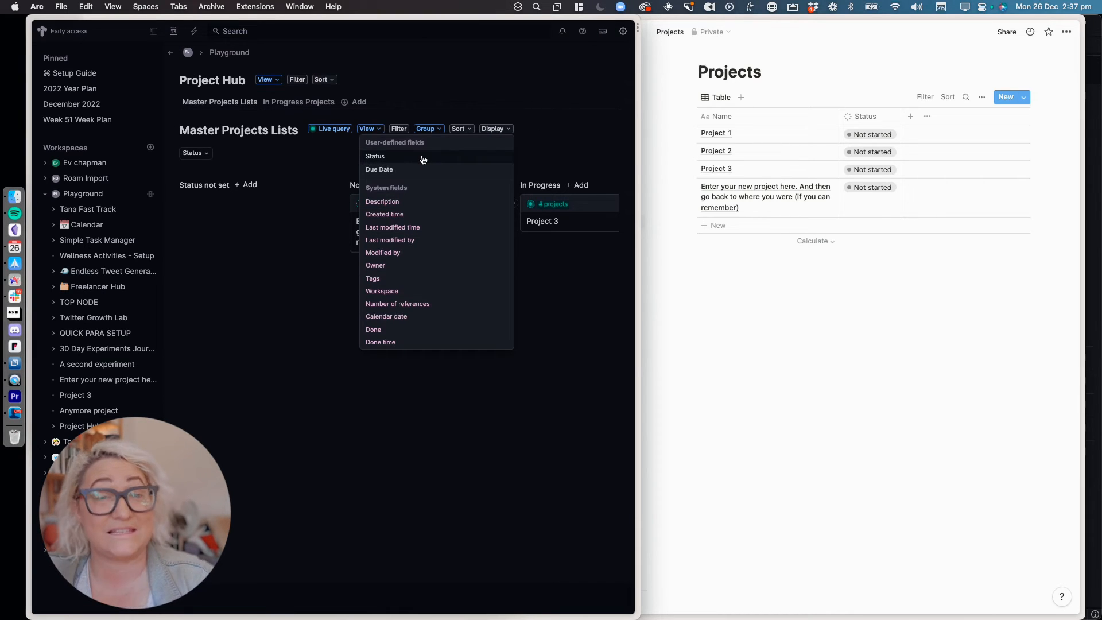
- Show the Notion table's view options for comparison and look through the status columns of the Master Projects Lists board
{"action": "left_click", "coordinate": [925, 98]}
{"action": "left_click", "coordinate": [981, 98]}
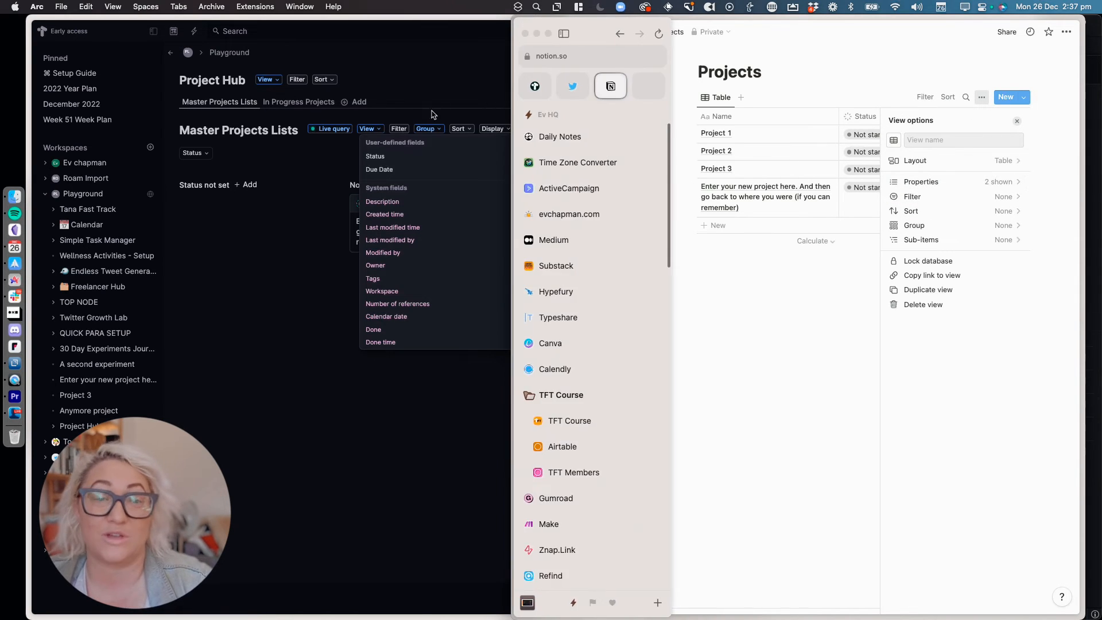
{"action": "key", "text": "Escape"}
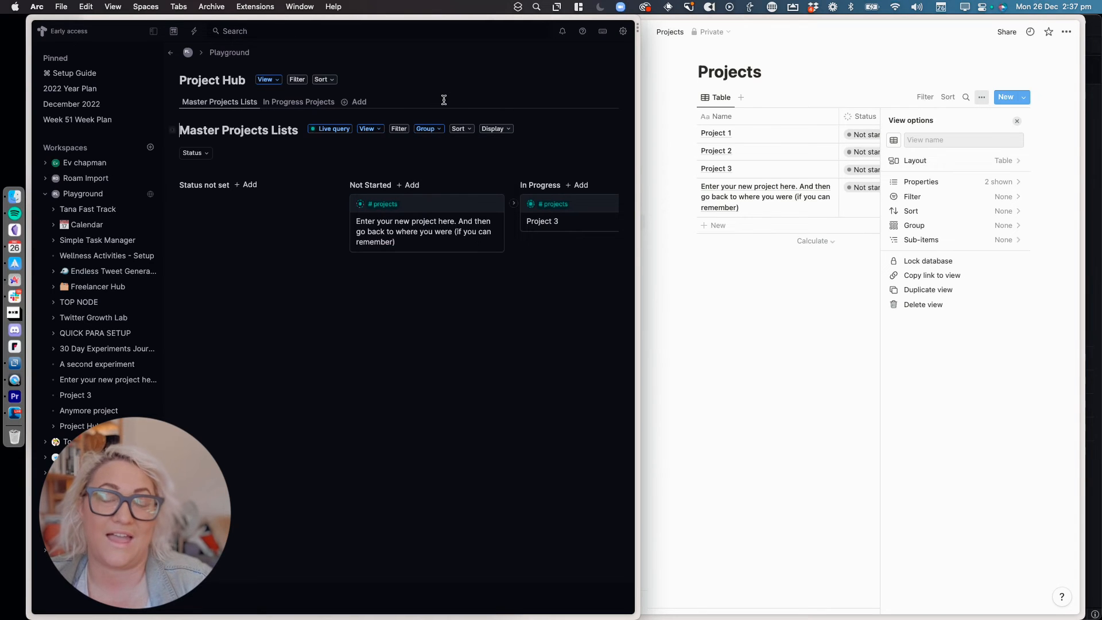
{"action": "scroll", "coordinate": [339, 222], "scroll_direction": "right", "scroll_amount": 3}
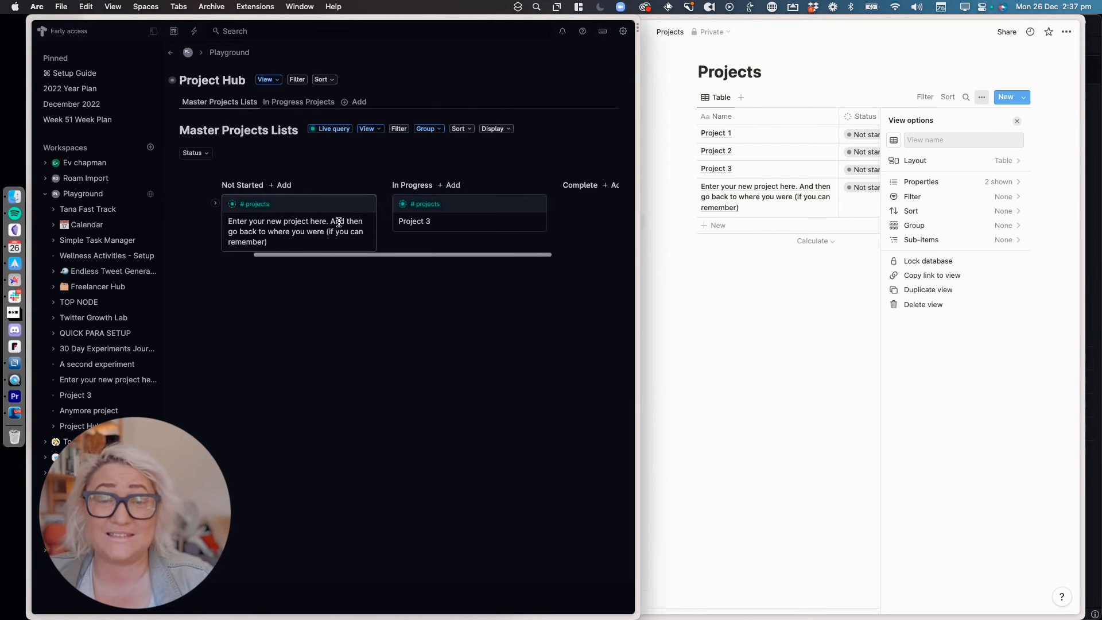
{"action": "scroll", "coordinate": [492, 241], "scroll_direction": "left", "scroll_amount": 3}
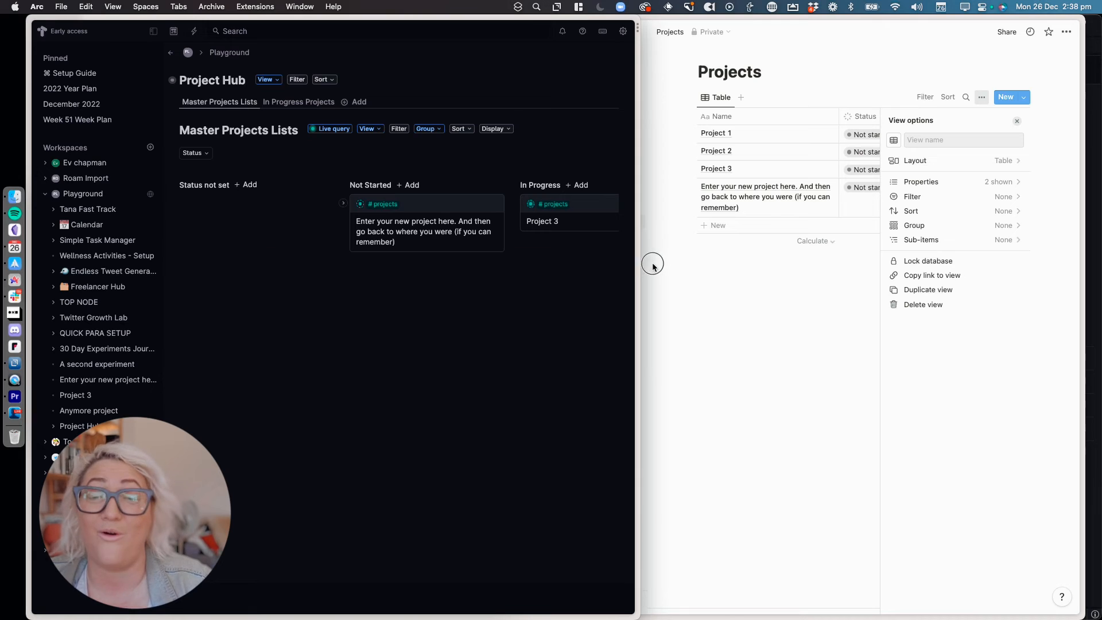
- Widen the Tana window and open the Playground's Schema to view its list of supertags
{"action": "left_click_drag", "start_coordinate": [630, 271], "coordinate": [652, 272]}
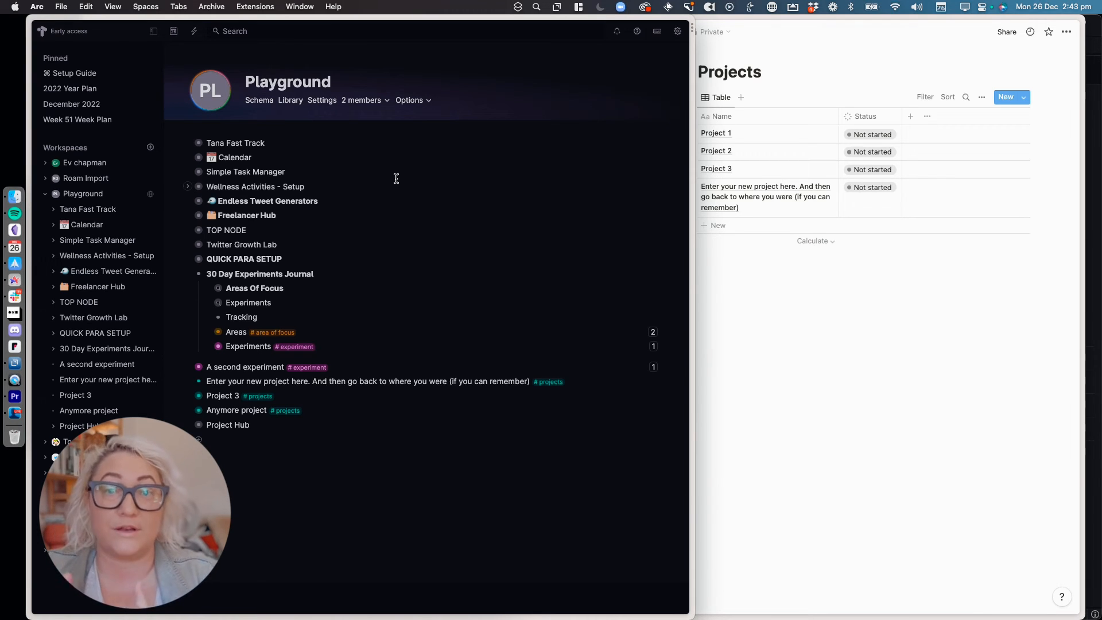
{"action": "left_click", "coordinate": [260, 101]}
{"action": "scroll", "coordinate": [384, 224], "scroll_direction": "down", "scroll_amount": 1}
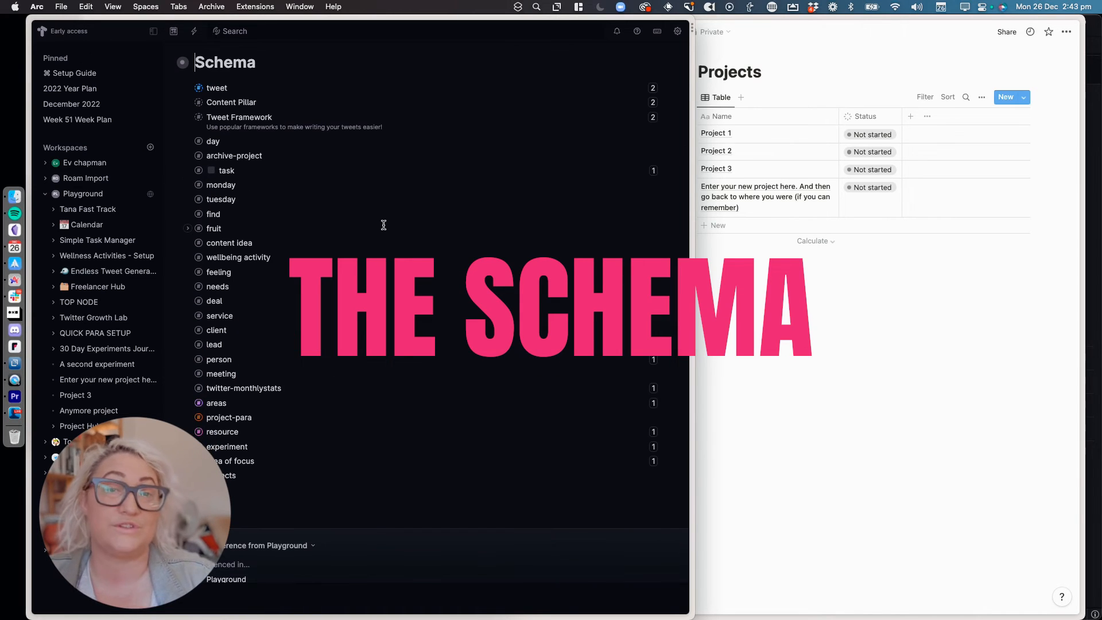
{"action": "scroll", "coordinate": [384, 227], "scroll_direction": "up", "scroll_amount": 1}
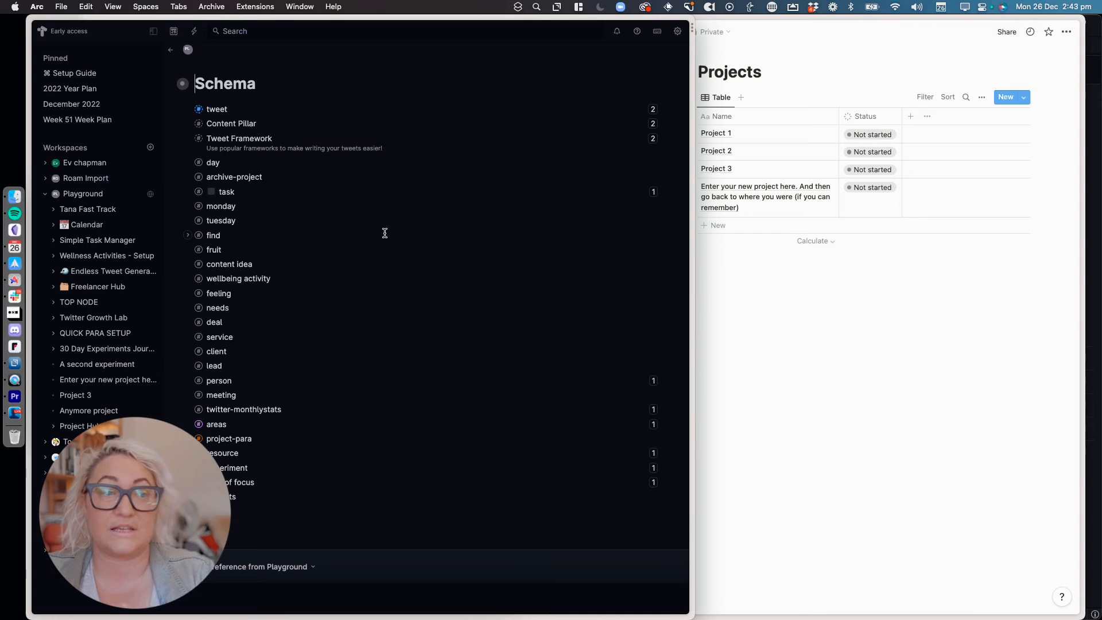
- Move the Content Pillar supertag down four places so that it sits below task
{"action": "left_click", "coordinate": [233, 121]}
{"action": "key", "text": "super+shift+Down"}
{"action": "key", "text": "super+shift+Down"}
{"action": "key", "text": "super+shift+Down"}
{"action": "key", "text": "super+shift+Down"}
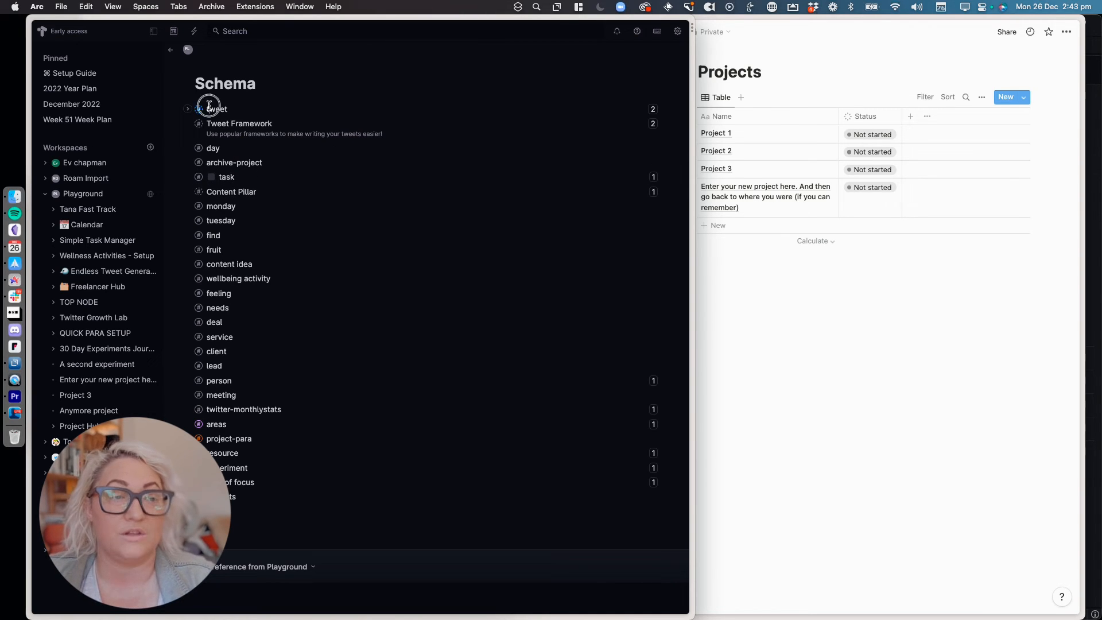
- Nest the tweet and Tweet Framework supertags under a new Group node at the start of the Schema, and rename that node Tweet
{"action": "left_click", "coordinate": [208, 108]}
{"action": "key", "text": "Return"}
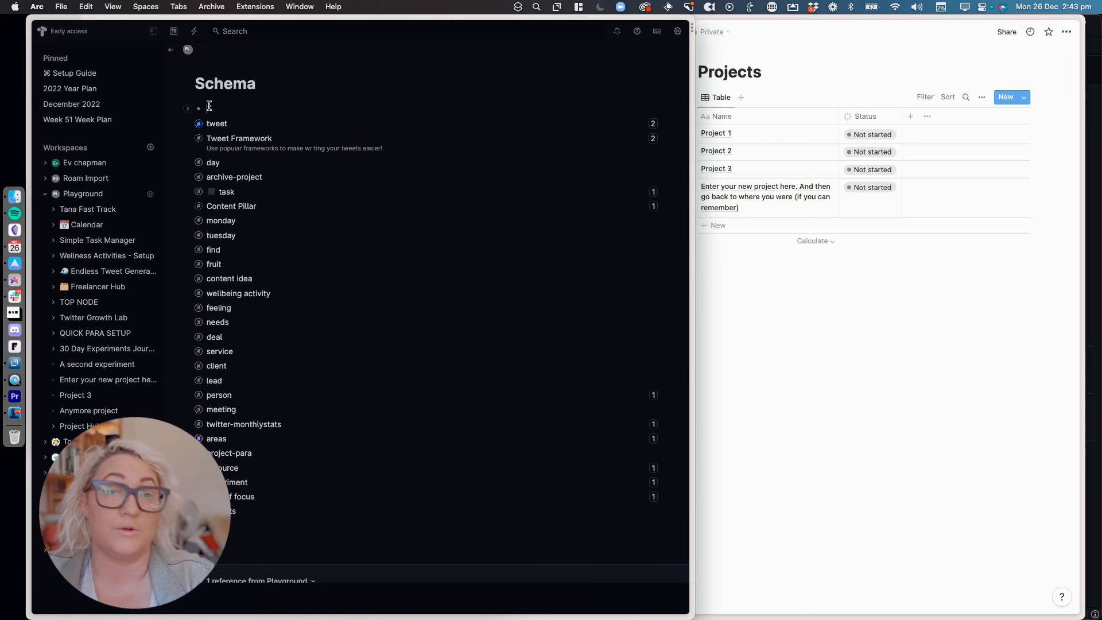
{"action": "type", "text": "group"}
{"action": "key", "text": "Tab"}
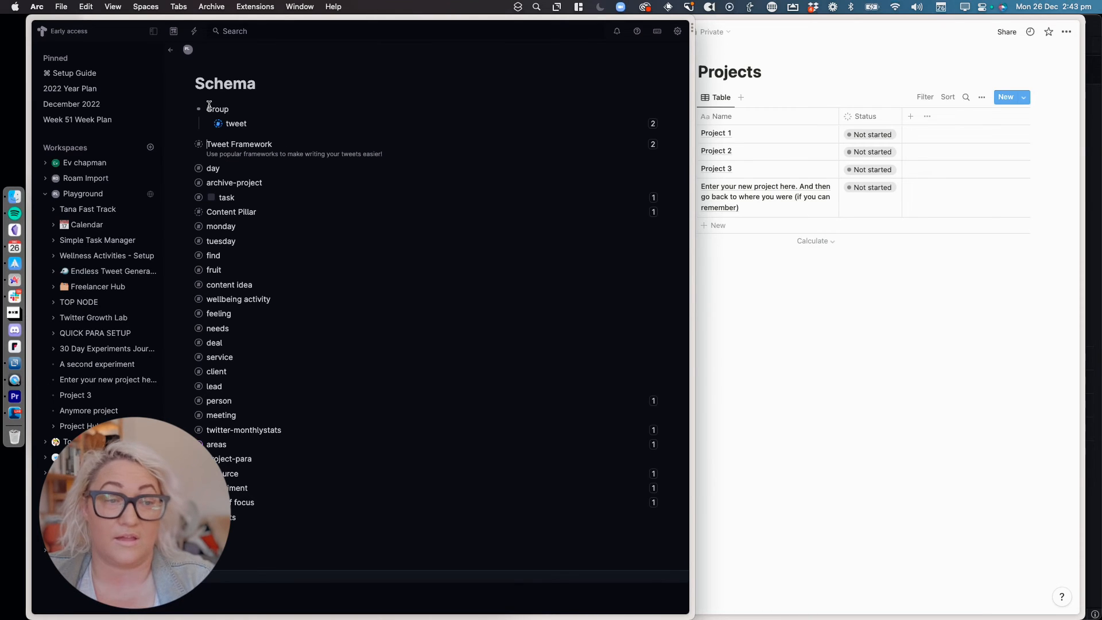
{"action": "key", "text": "Down"}
{"action": "key", "text": "Tab"}
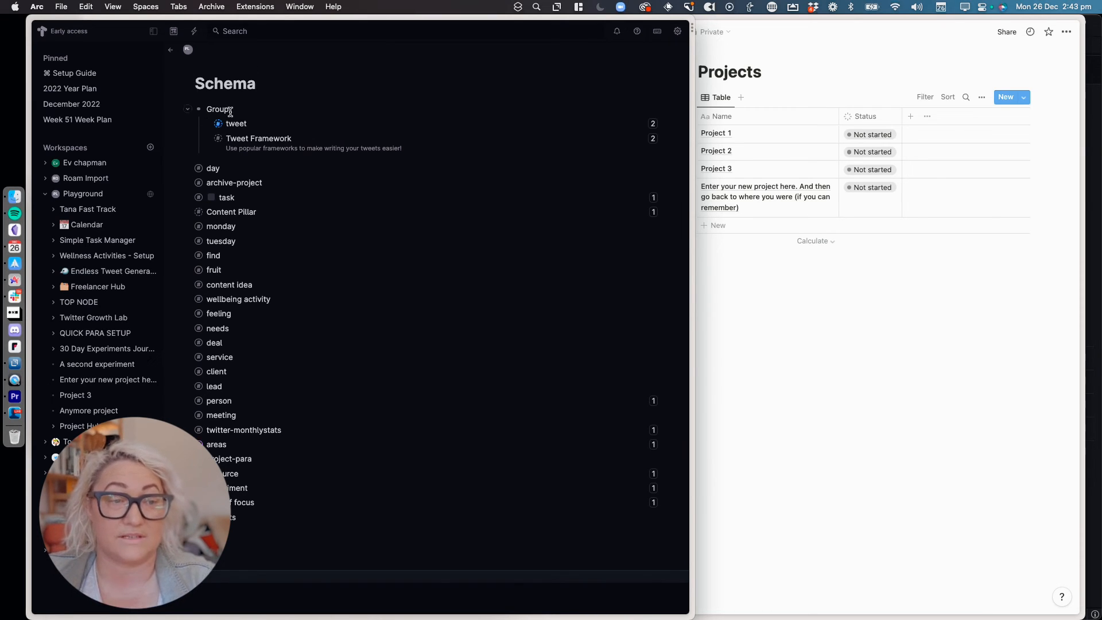
{"action": "double_click", "coordinate": [224, 109]}
{"action": "type", "text": "Tweet"}
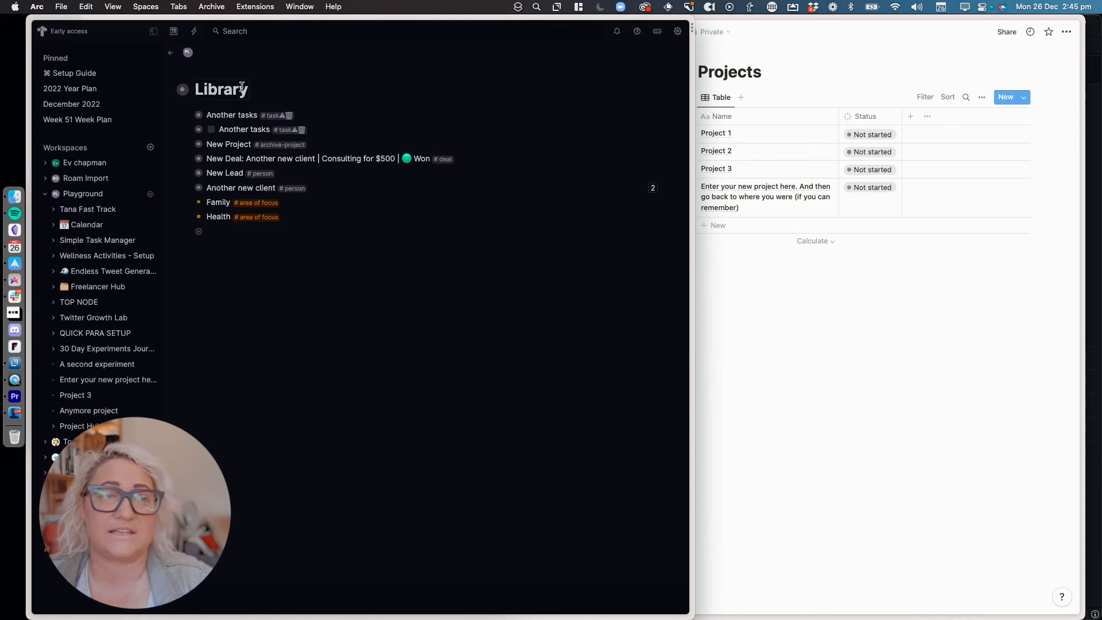
- Leave the Playground's Library and go back to the previously viewed page
{"action": "left_click", "coordinate": [172, 52]}
{"action": "left_click", "coordinate": [185, 60]}
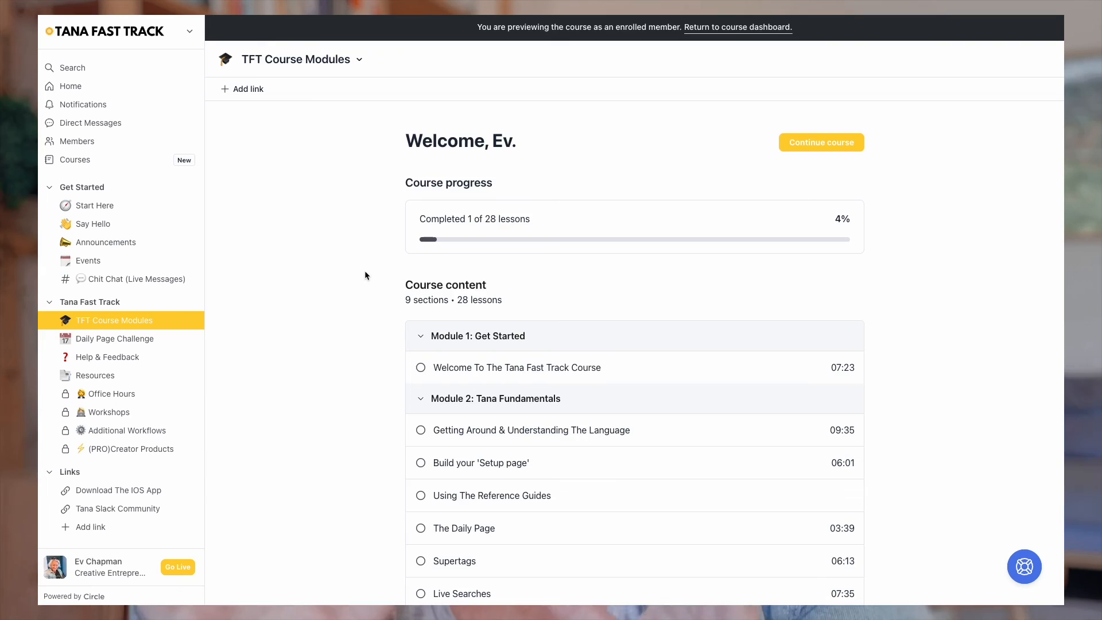
- Switch to the Tana Fast Track course, browse its modules, and read the lesson "Setting Up Your Daily Page Supertag & Content"
{"action": "scroll", "coordinate": [380, 287], "scroll_direction": "down", "scroll_amount": 15}
{"action": "scroll", "coordinate": [381, 275], "scroll_direction": "up", "scroll_amount": 7}
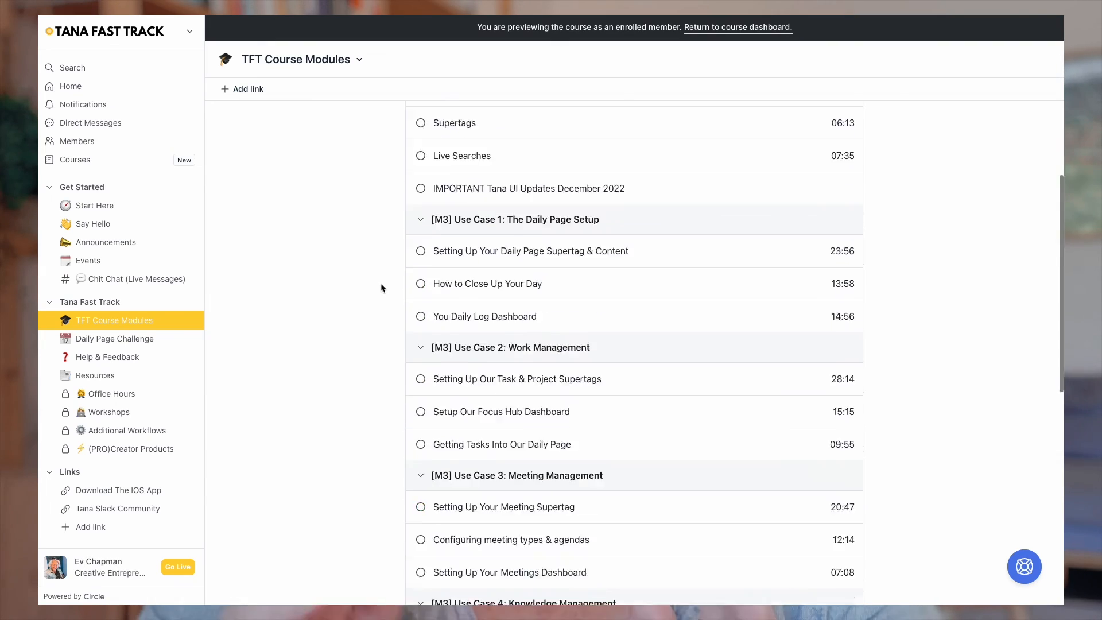
{"action": "scroll", "coordinate": [381, 284], "scroll_direction": "up", "scroll_amount": 3}
{"action": "left_click", "coordinate": [507, 341]}
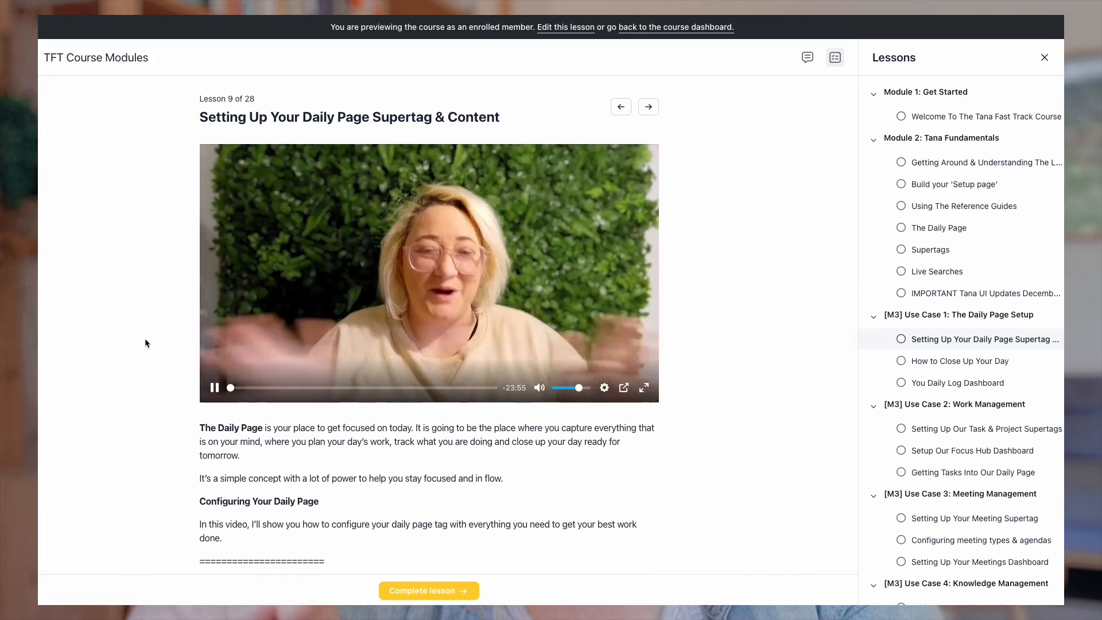
{"action": "scroll", "coordinate": [145, 340], "scroll_direction": "down", "scroll_amount": 7}
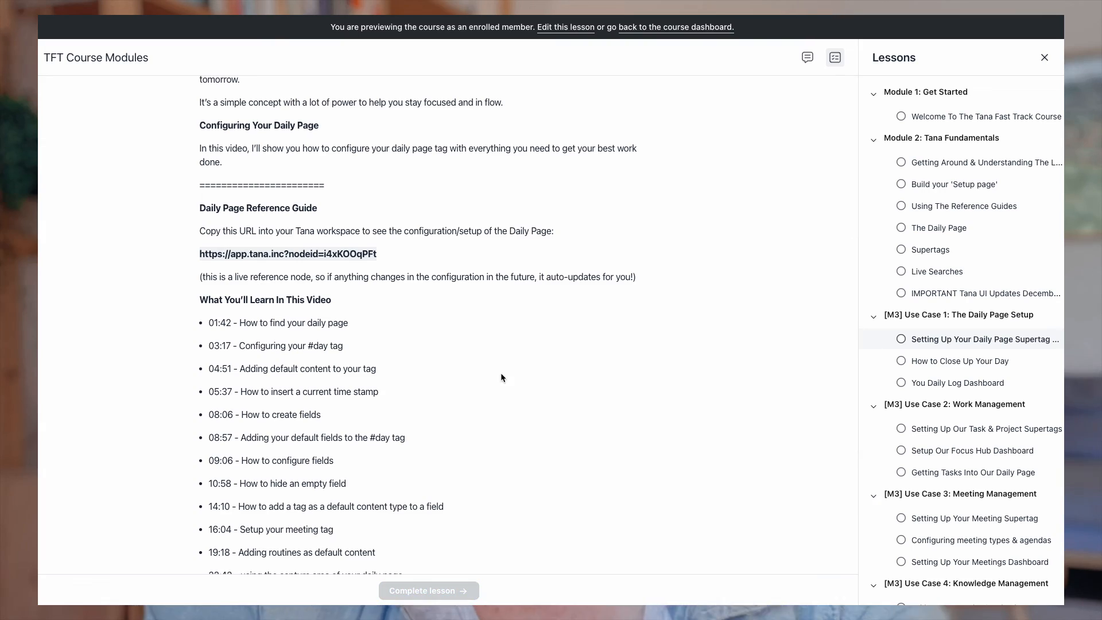